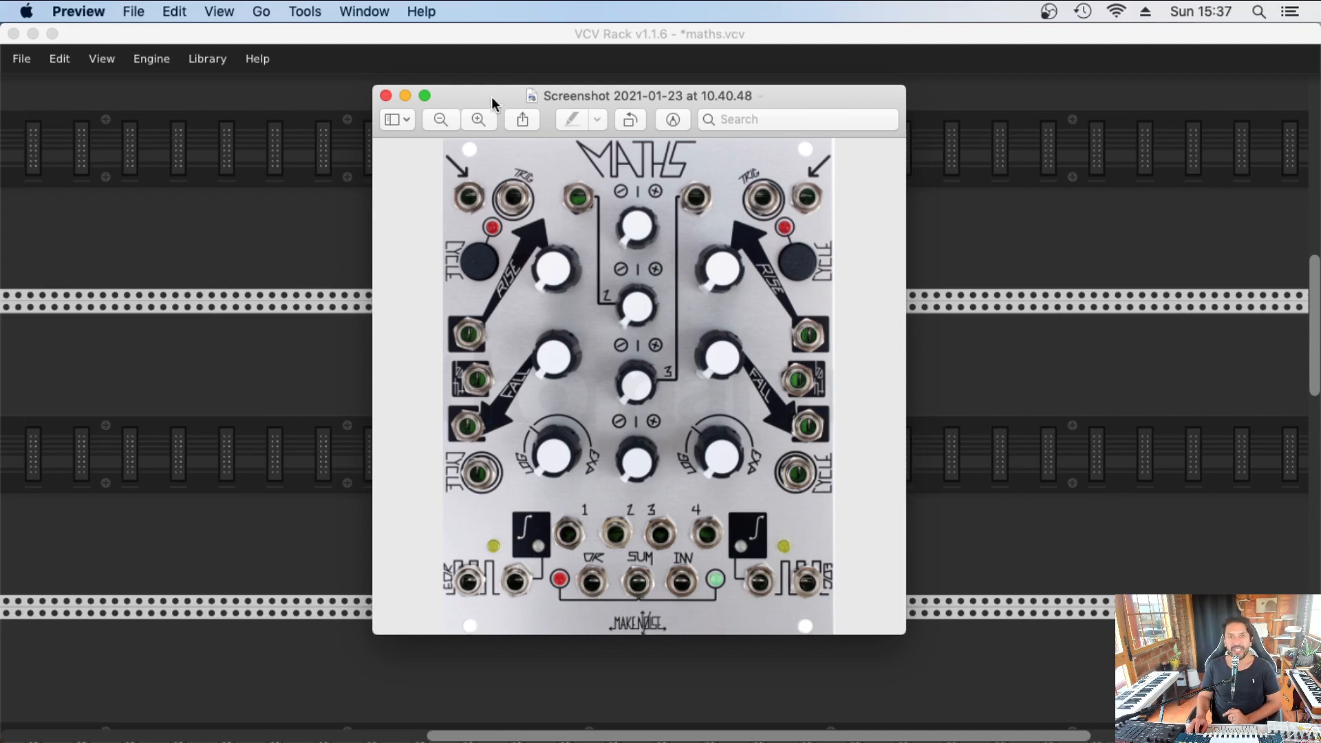
- Move the Maths reference image aside and add a quad VCA module to an empty rack row in VCV Rack
drag(492, 96, 809, 82)
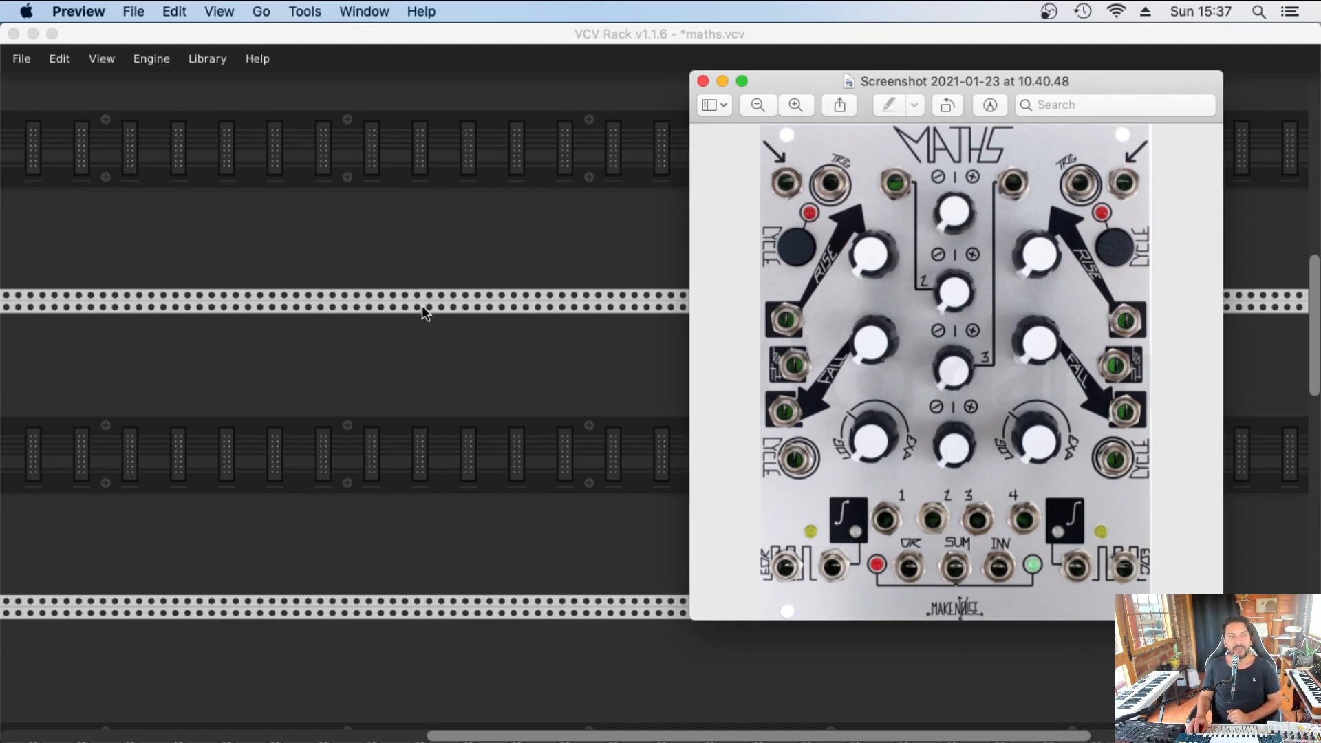
scroll(503, 227, down, 3)
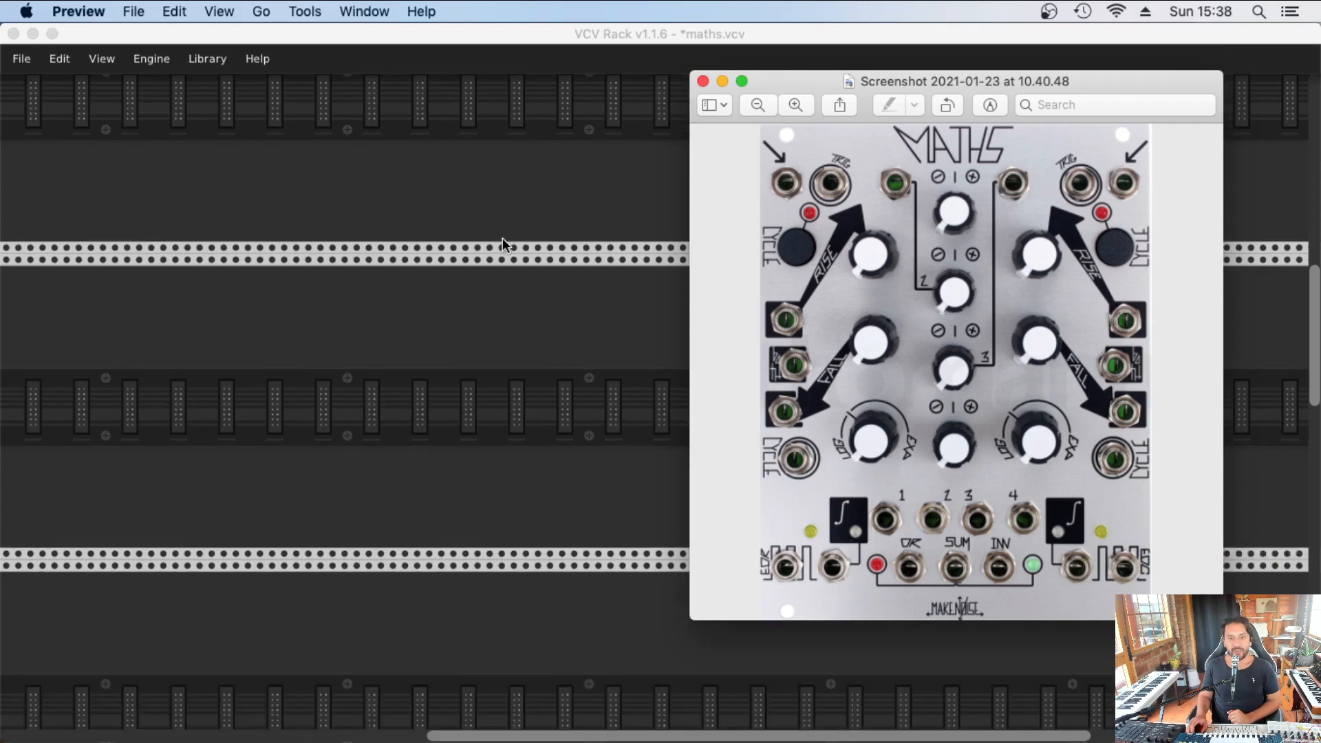
click(491, 331)
right_click(508, 295)
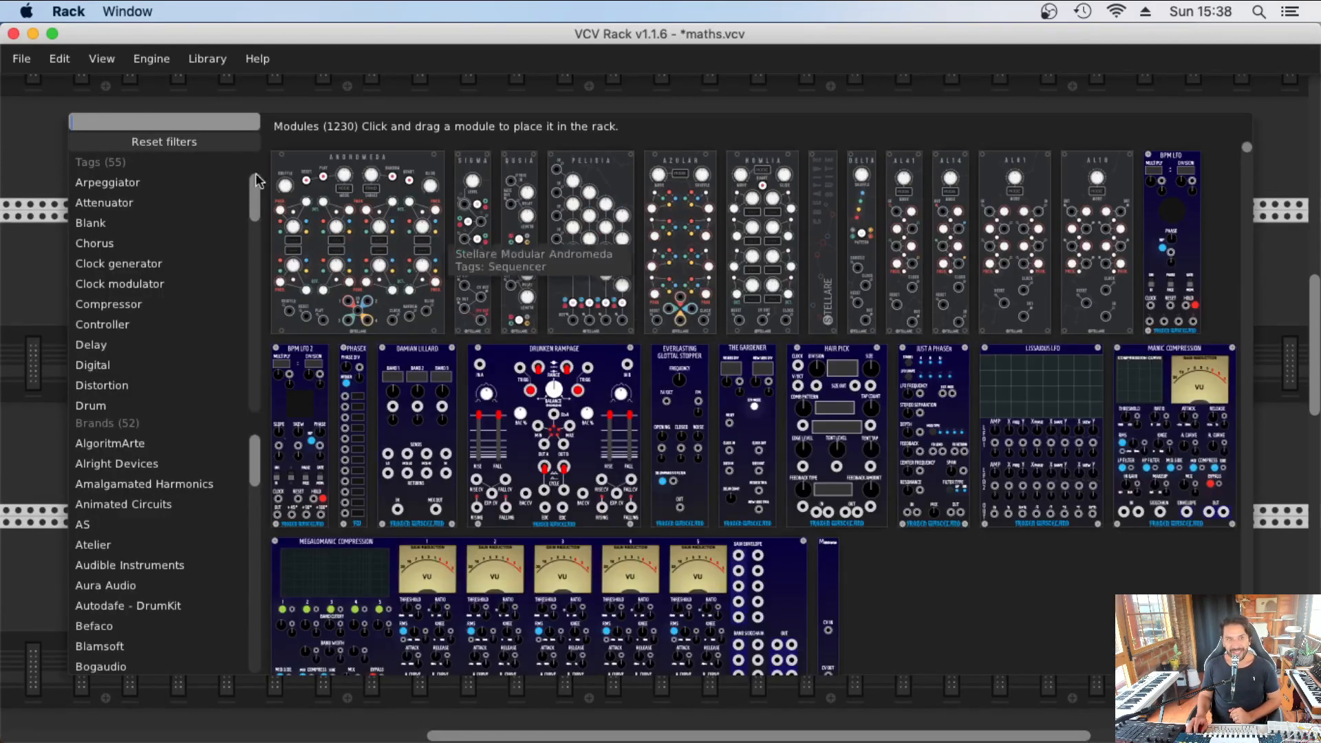
text(quad vc)
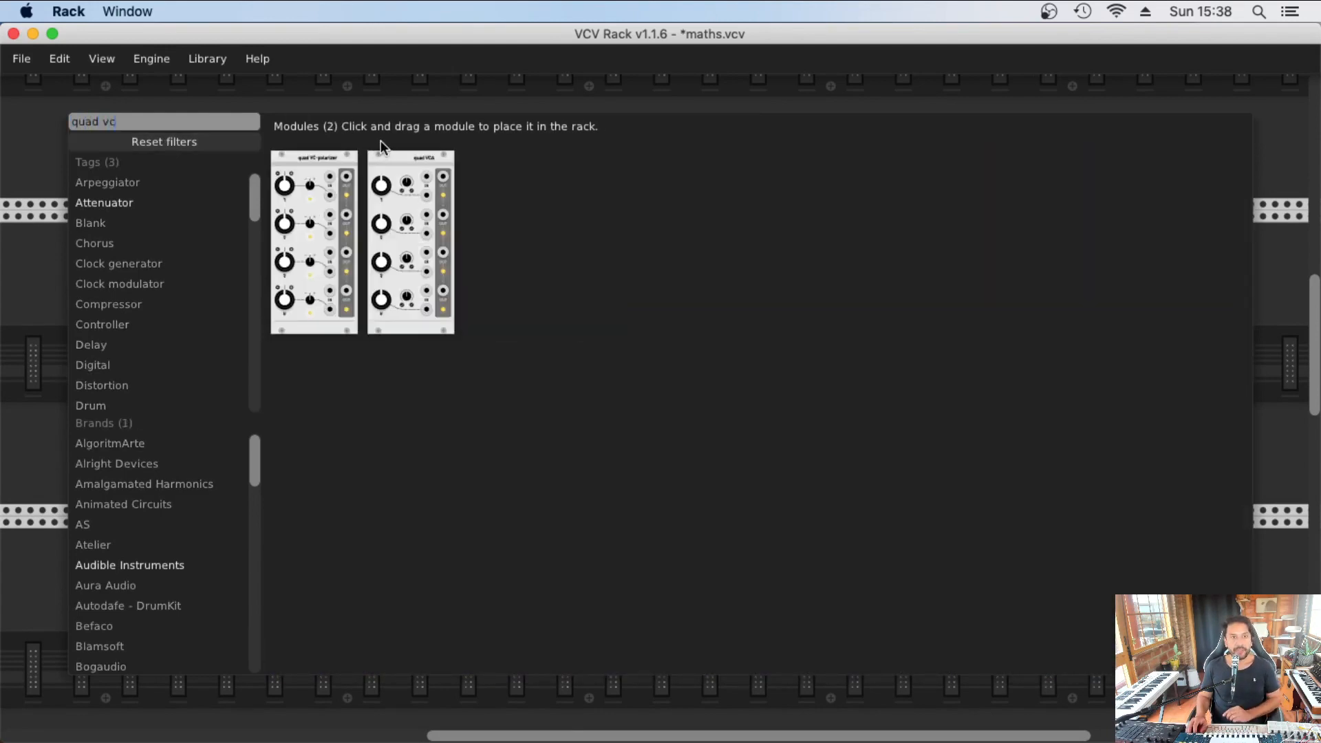
click(421, 158)
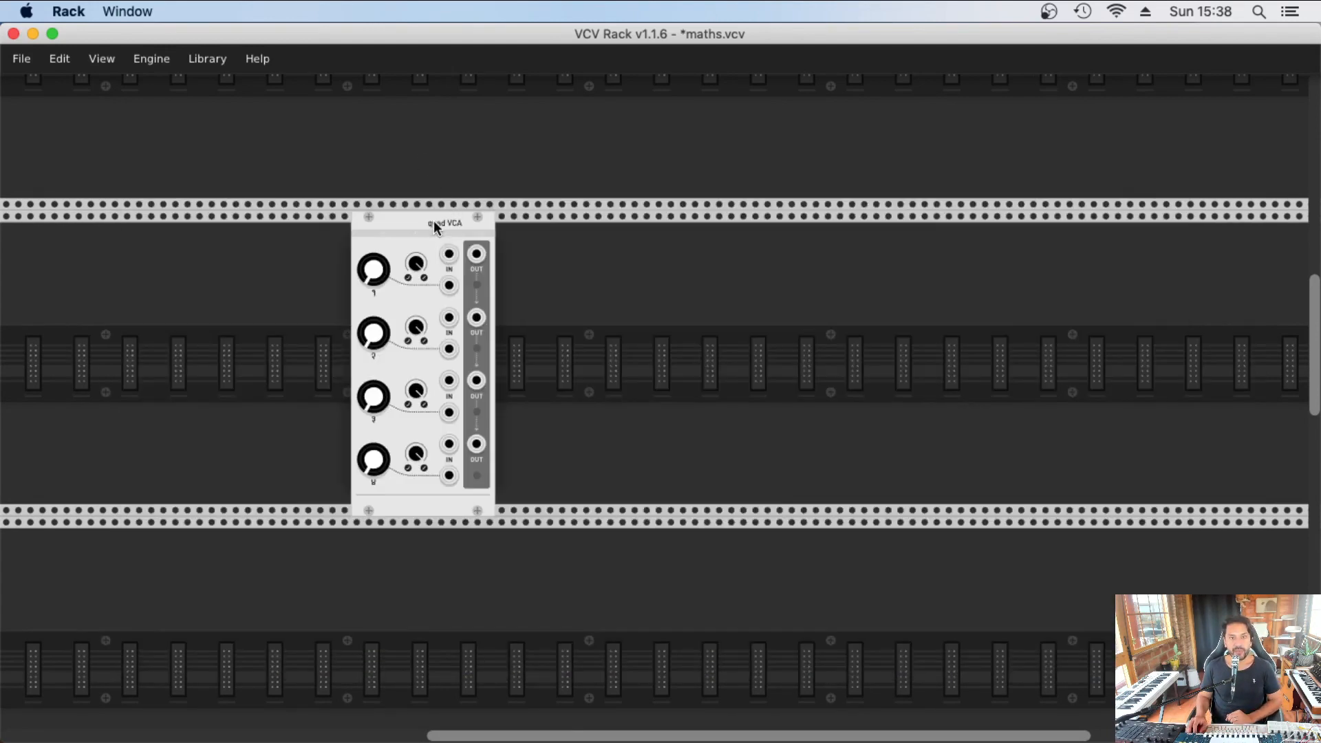
drag(434, 224, 550, 239)
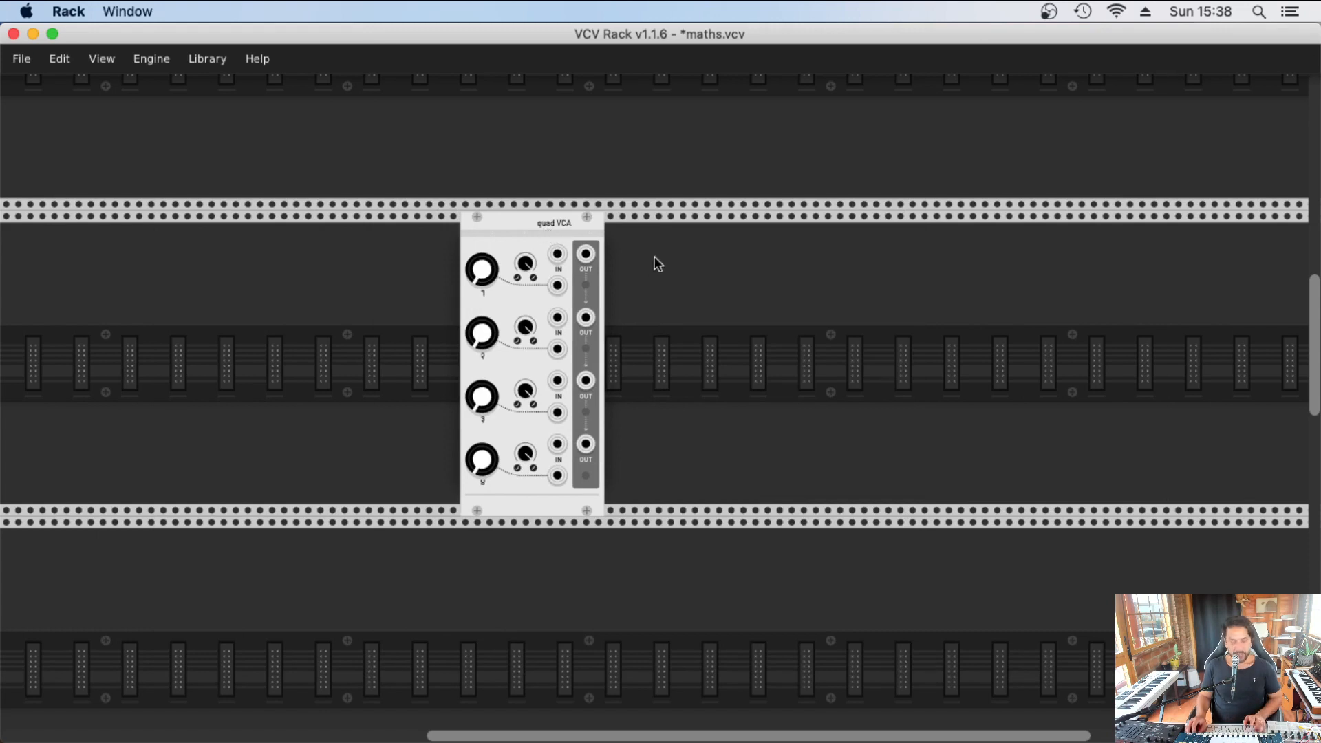
- Switch to the Maths reference image in Preview and shift it clear of the quad VCA for comparison
key(super+Tab)
mouse_move(487, 277)
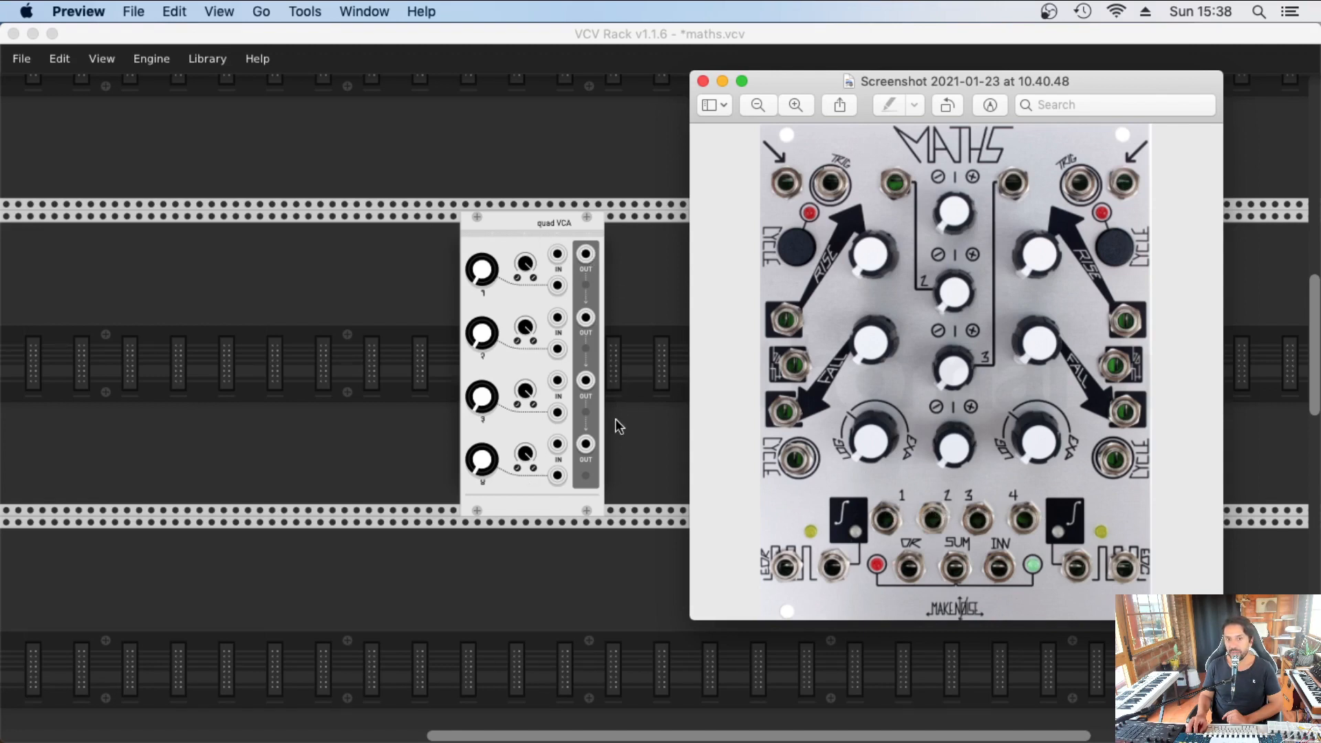
drag(785, 81, 799, 80)
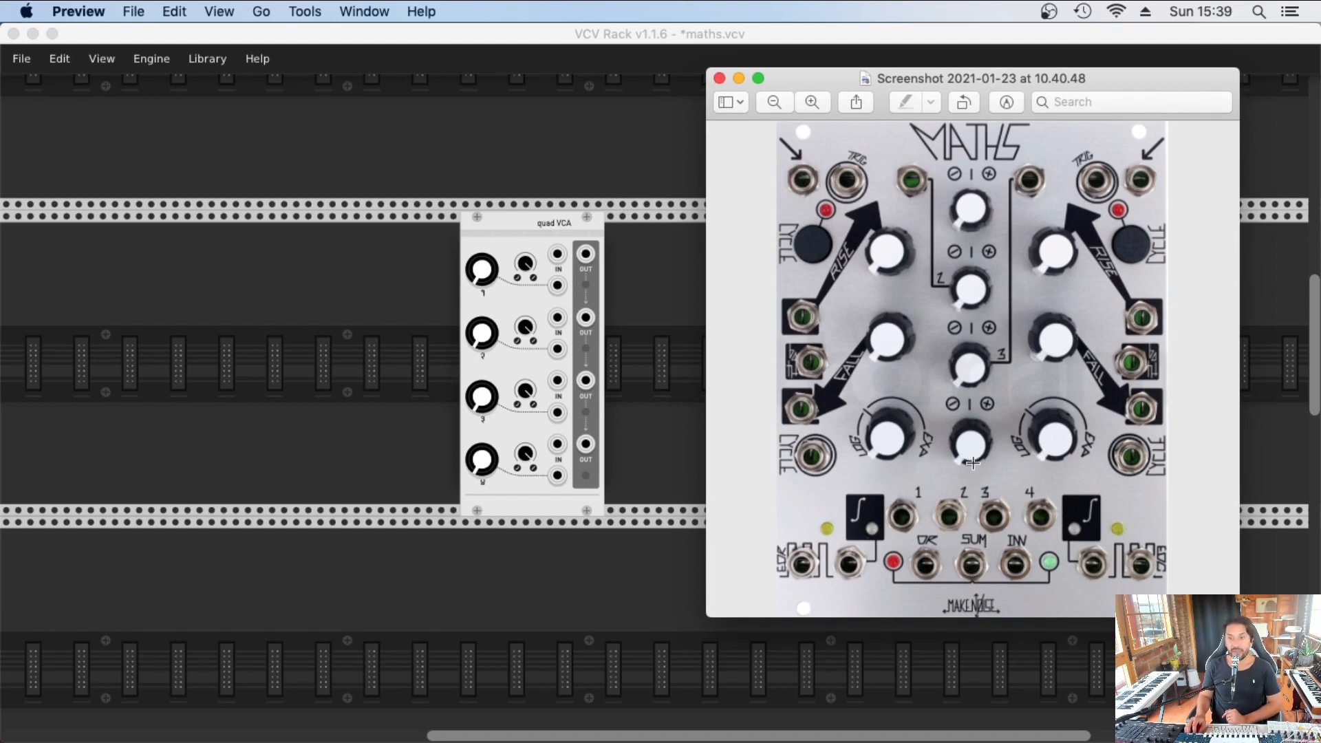
- Return to VCV Rack, search the module library for "sum" and place the Sum module directly below the quad VCA
click(663, 406)
right_click(640, 369)
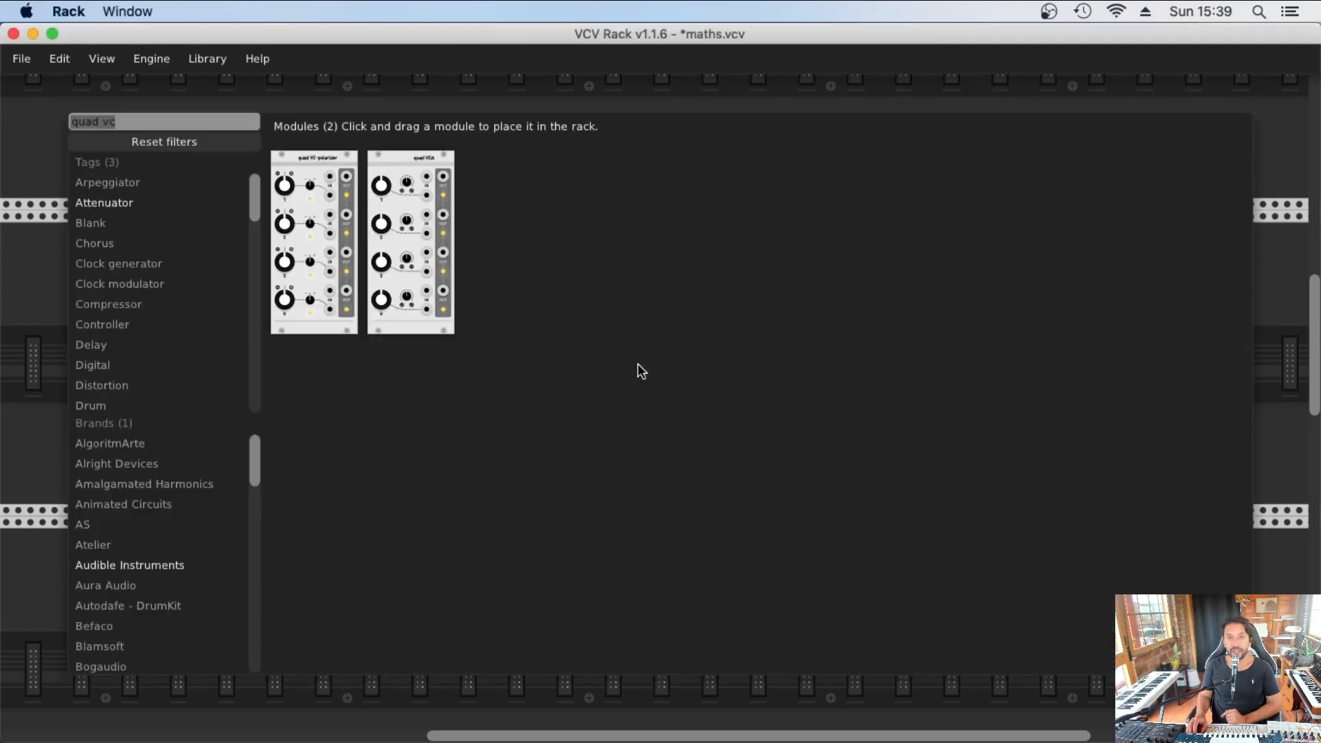
text(sum)
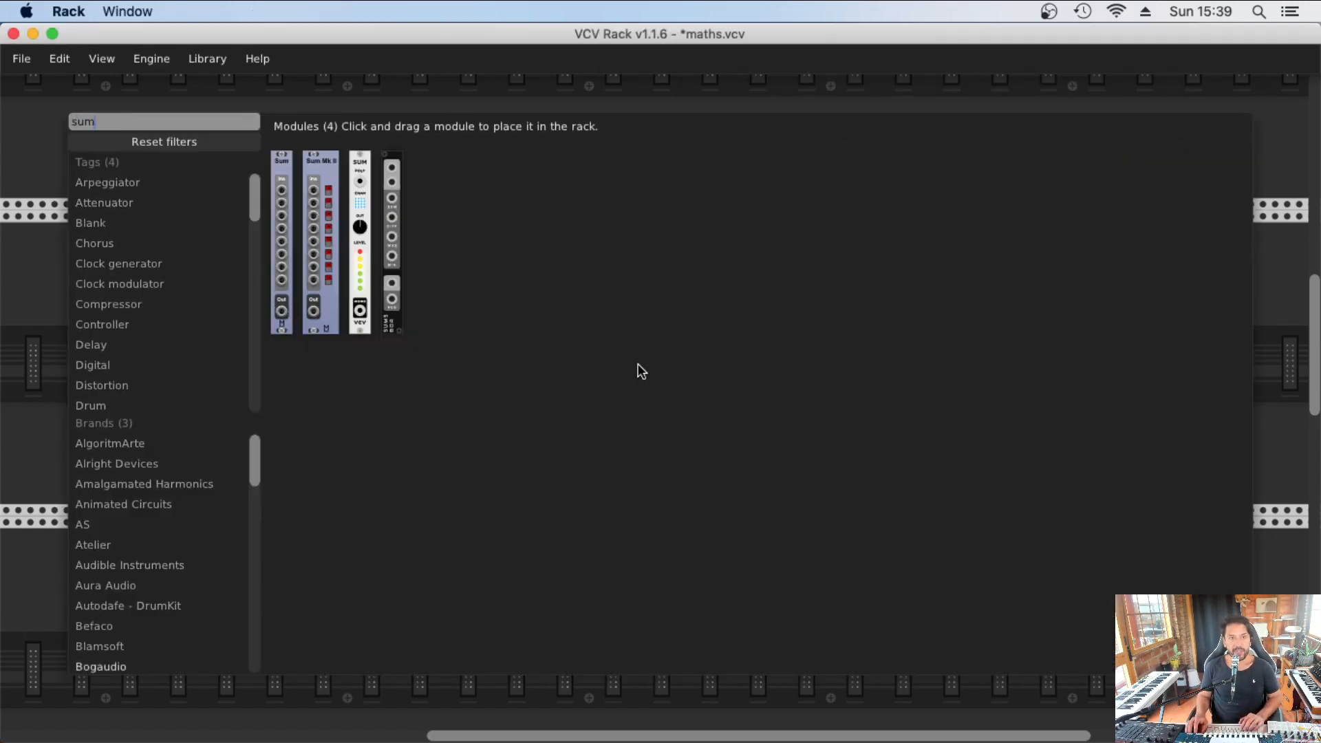
drag(282, 159, 573, 651)
scroll(594, 552, down, 3)
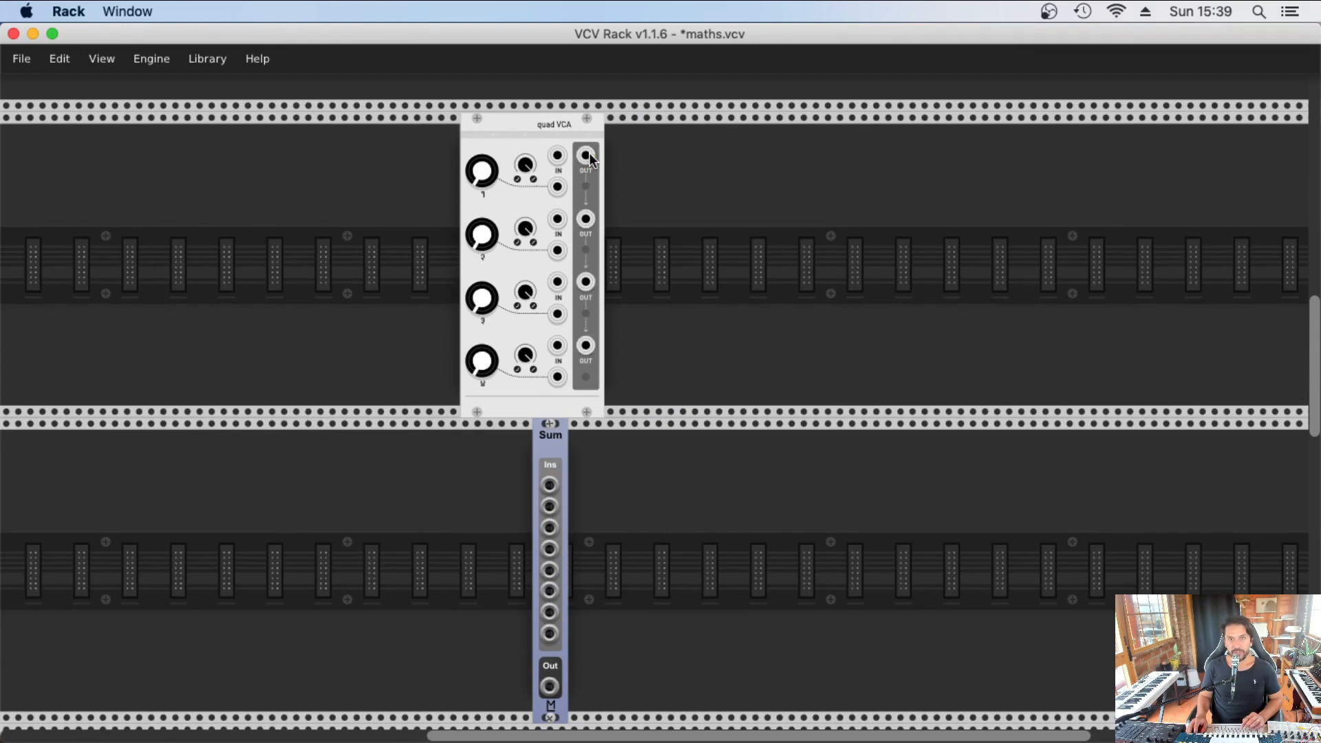
- Patch the four quad VCA outputs into the first four Sum inputs and shift the Sum module slightly left
drag(586, 156, 586, 219)
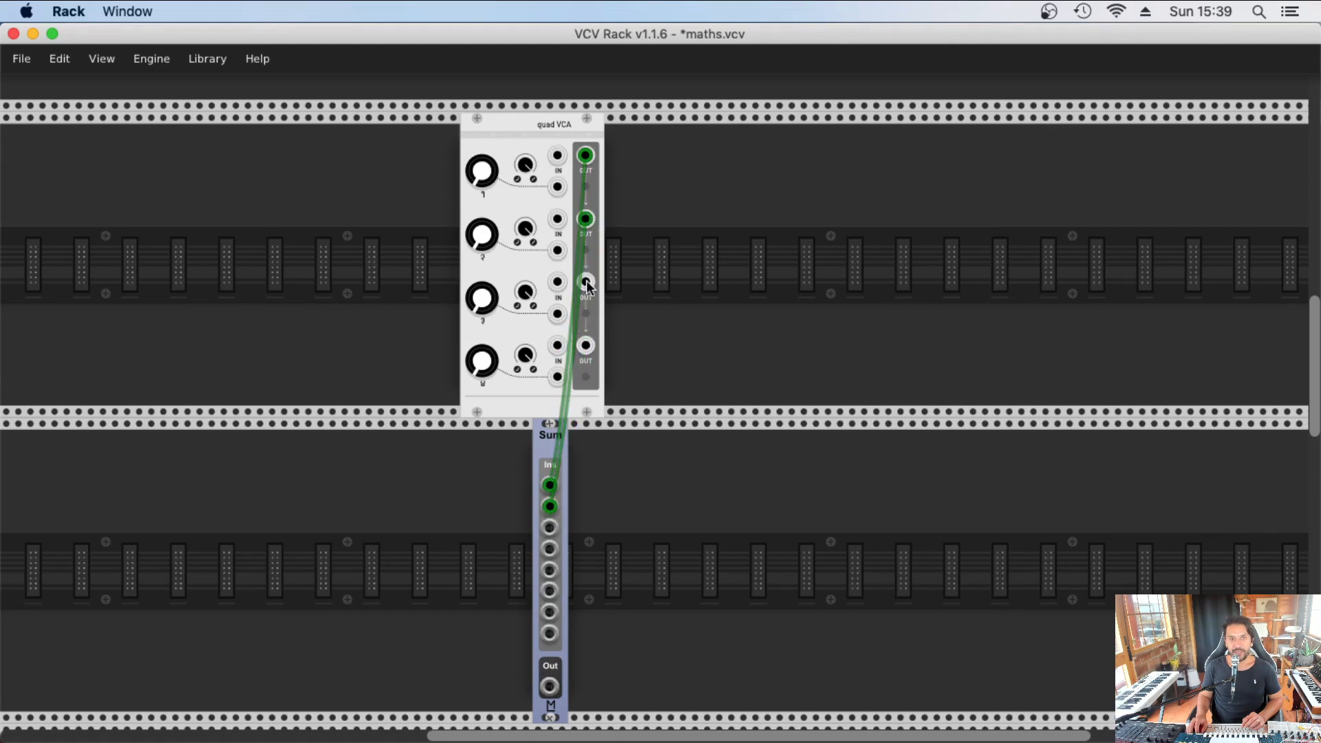
drag(587, 284, 586, 346)
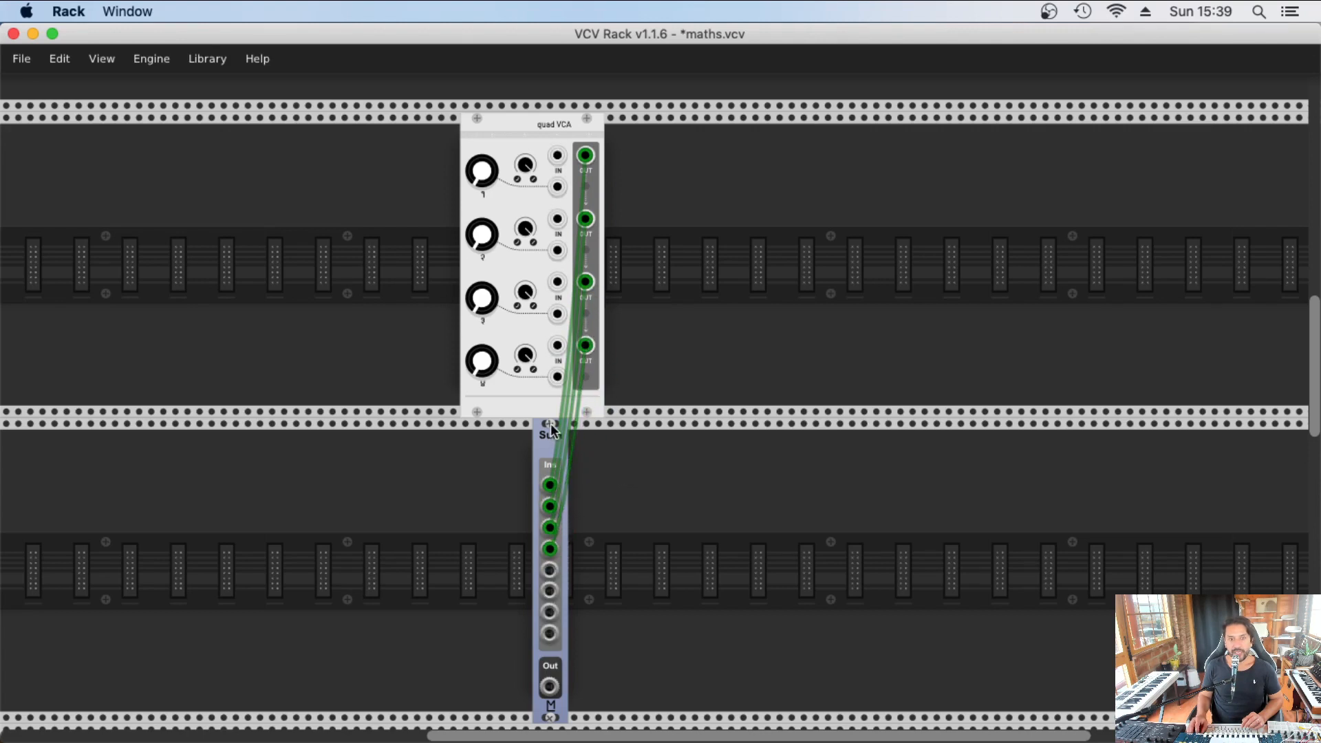
drag(545, 426, 541, 426)
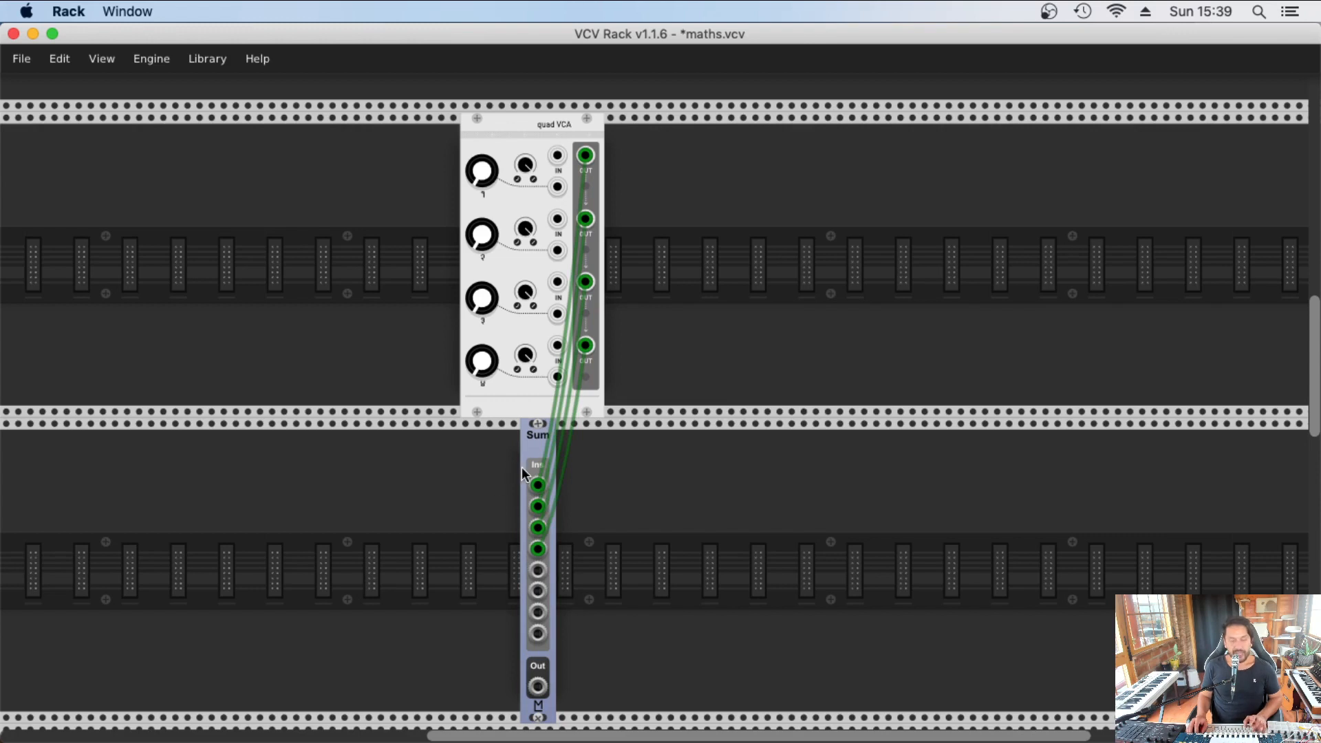
- Check the Maths image, then flank the Sum module in VCV Rack with two blue 202 text panels reading "Sum out"
key(super+Tab)
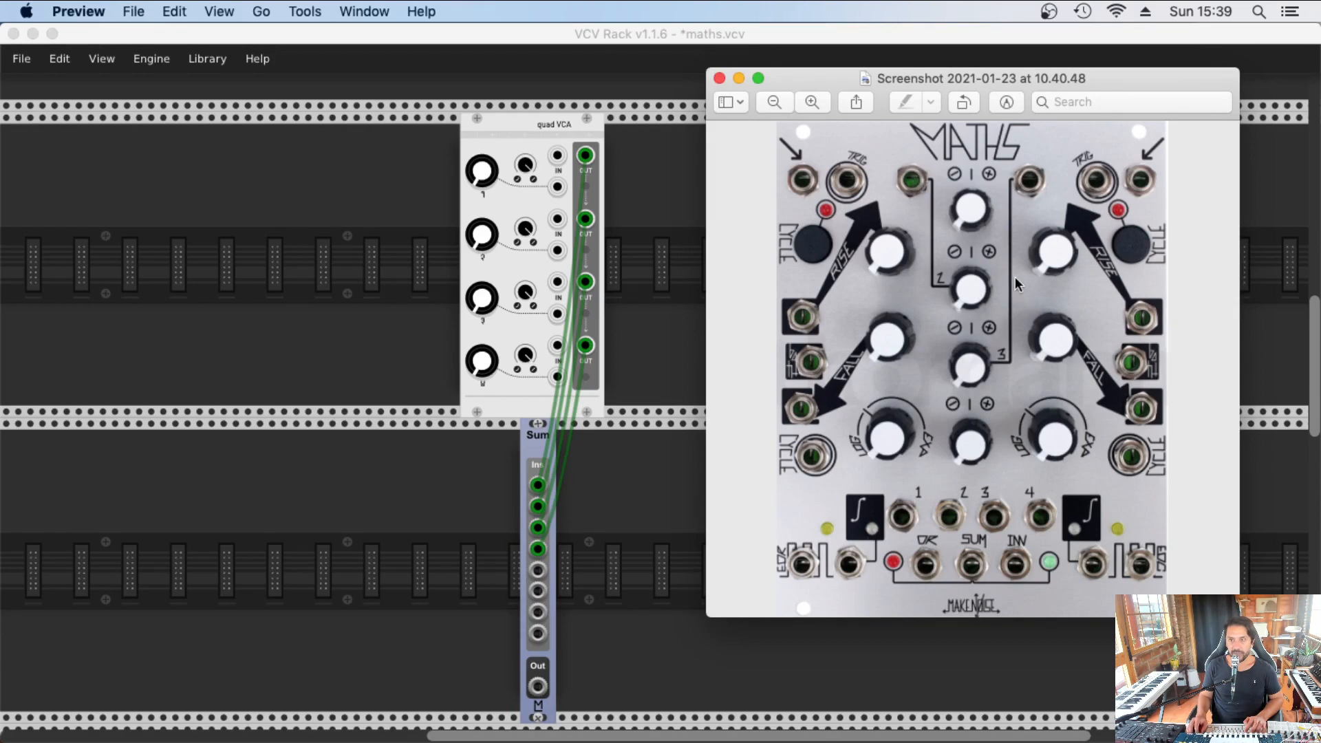
click(586, 497)
right_click(585, 496)
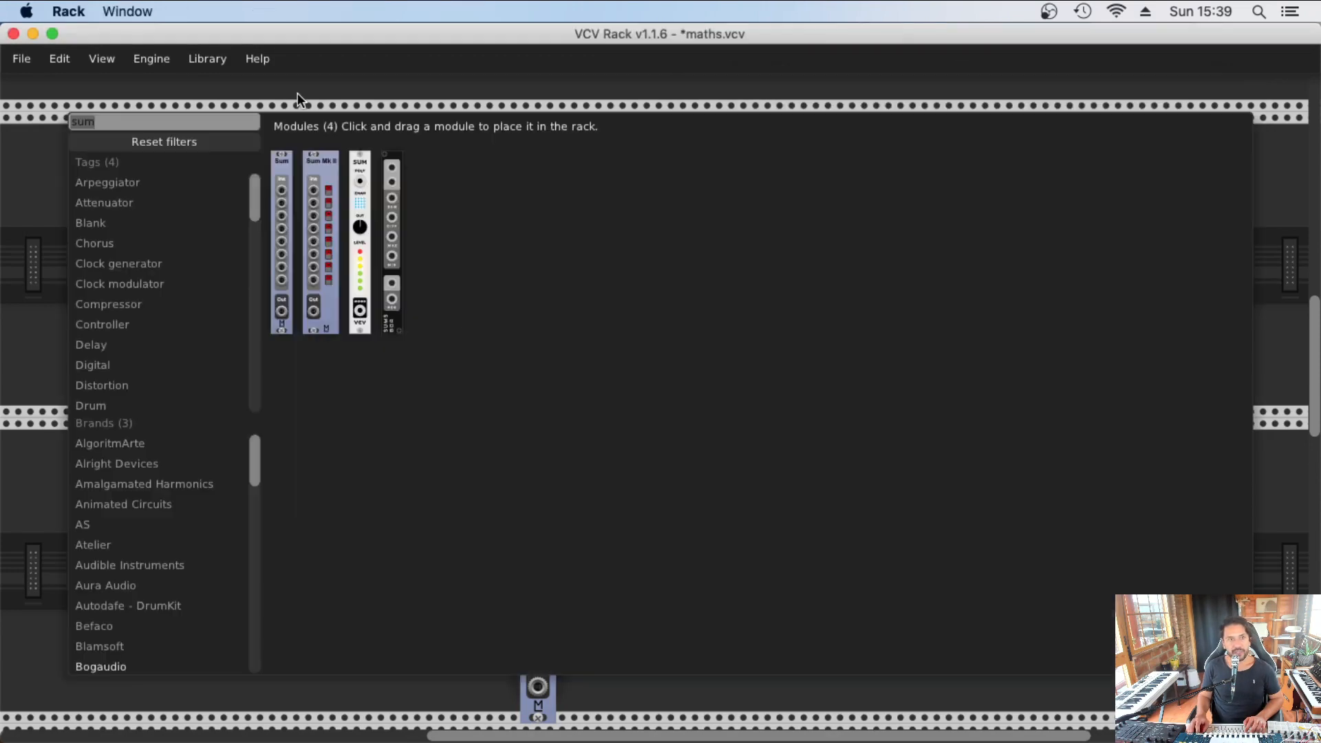
text(202)
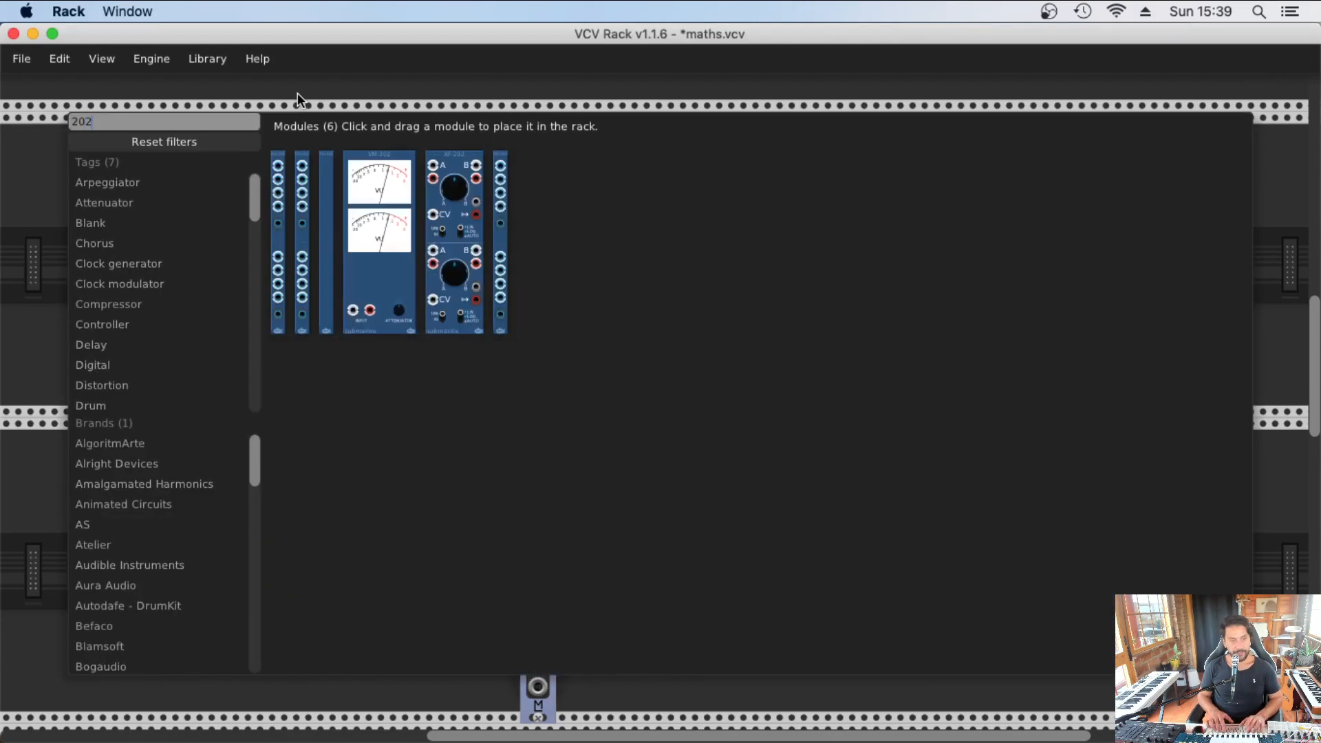
click(328, 162)
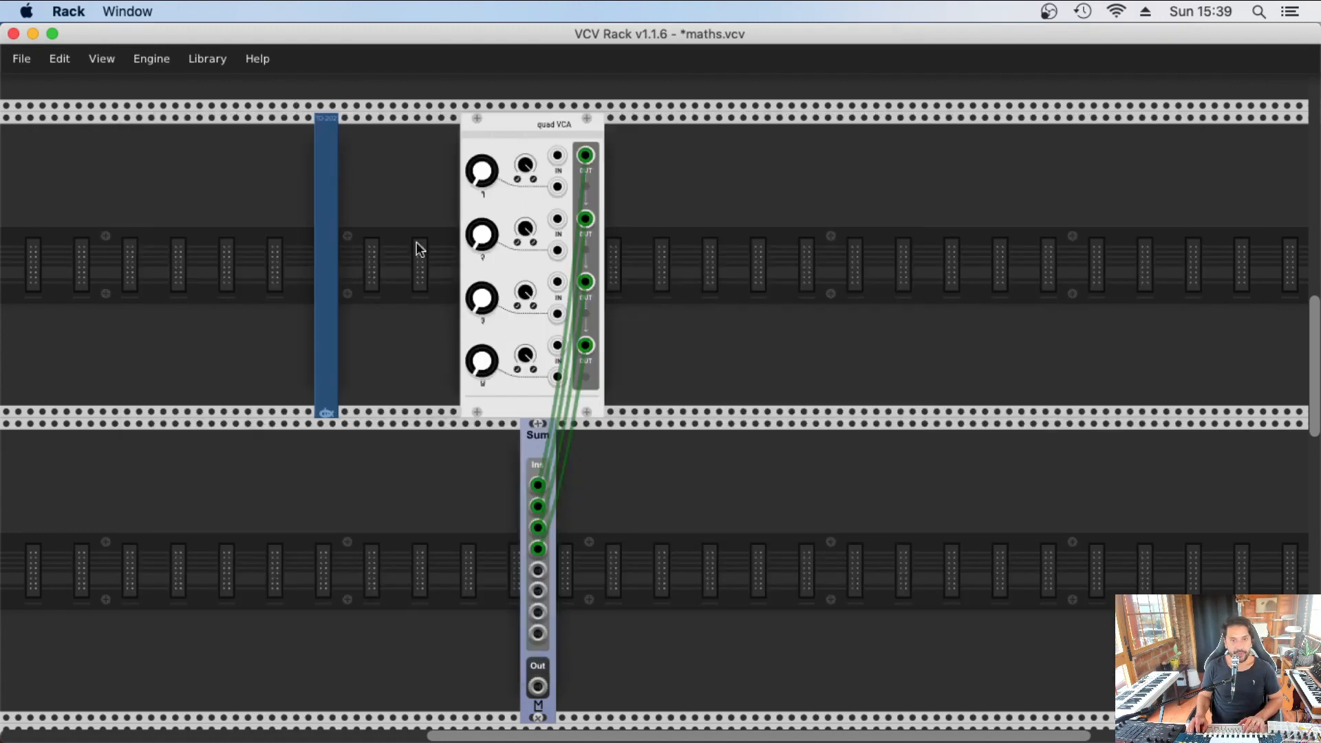
drag(329, 124, 510, 406)
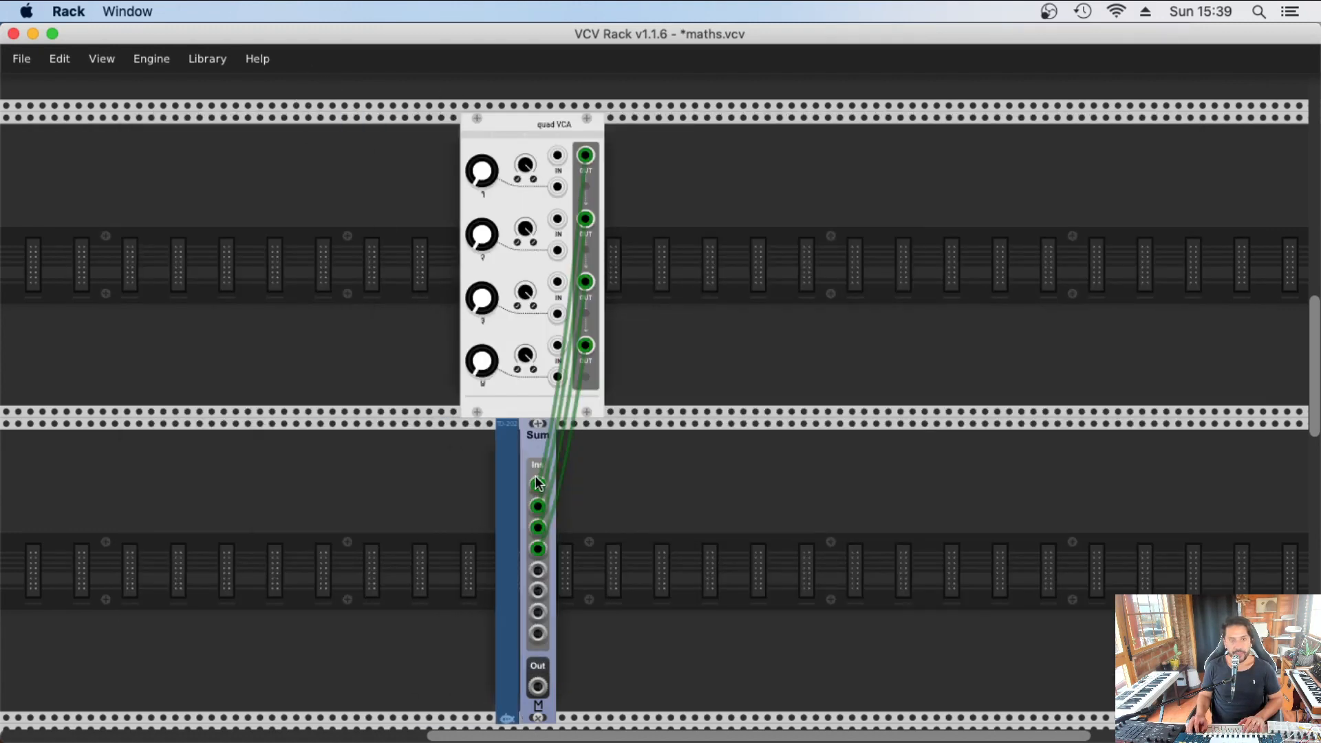
click(508, 427)
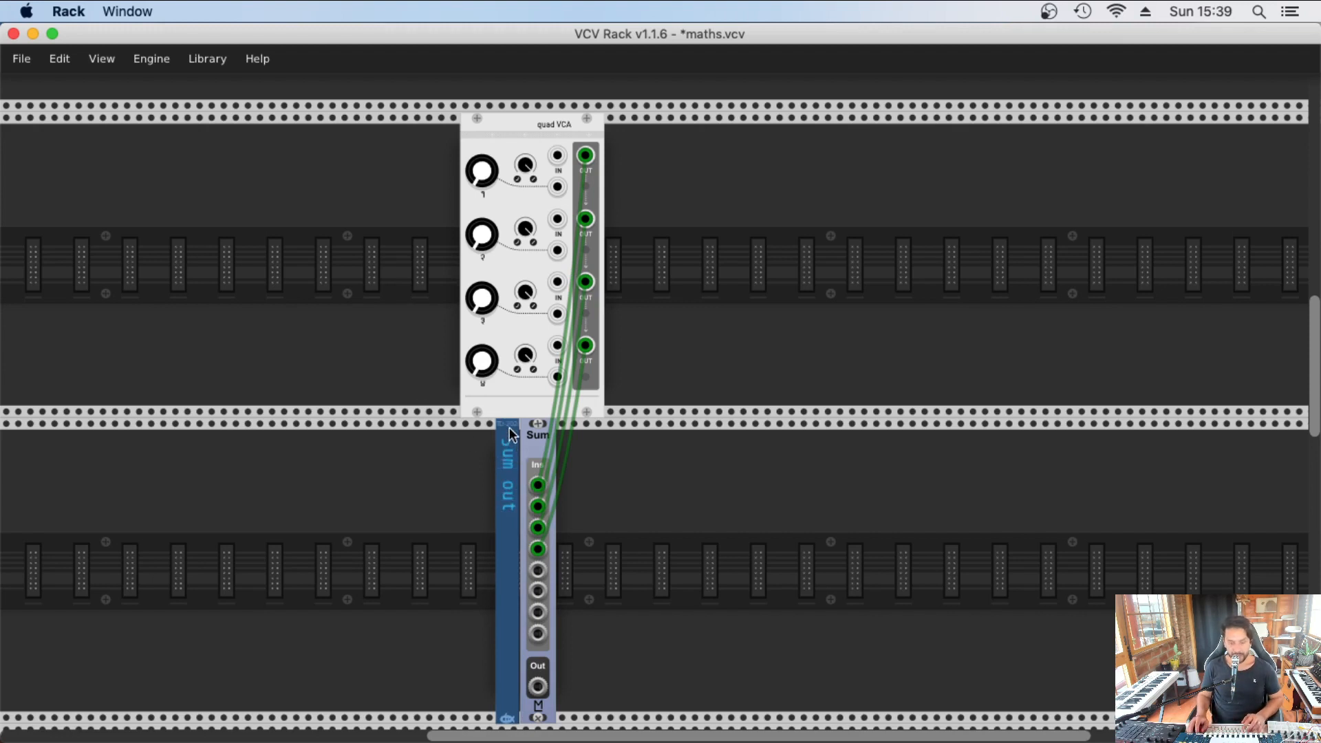
key(super+d)
drag(480, 422, 561, 425)
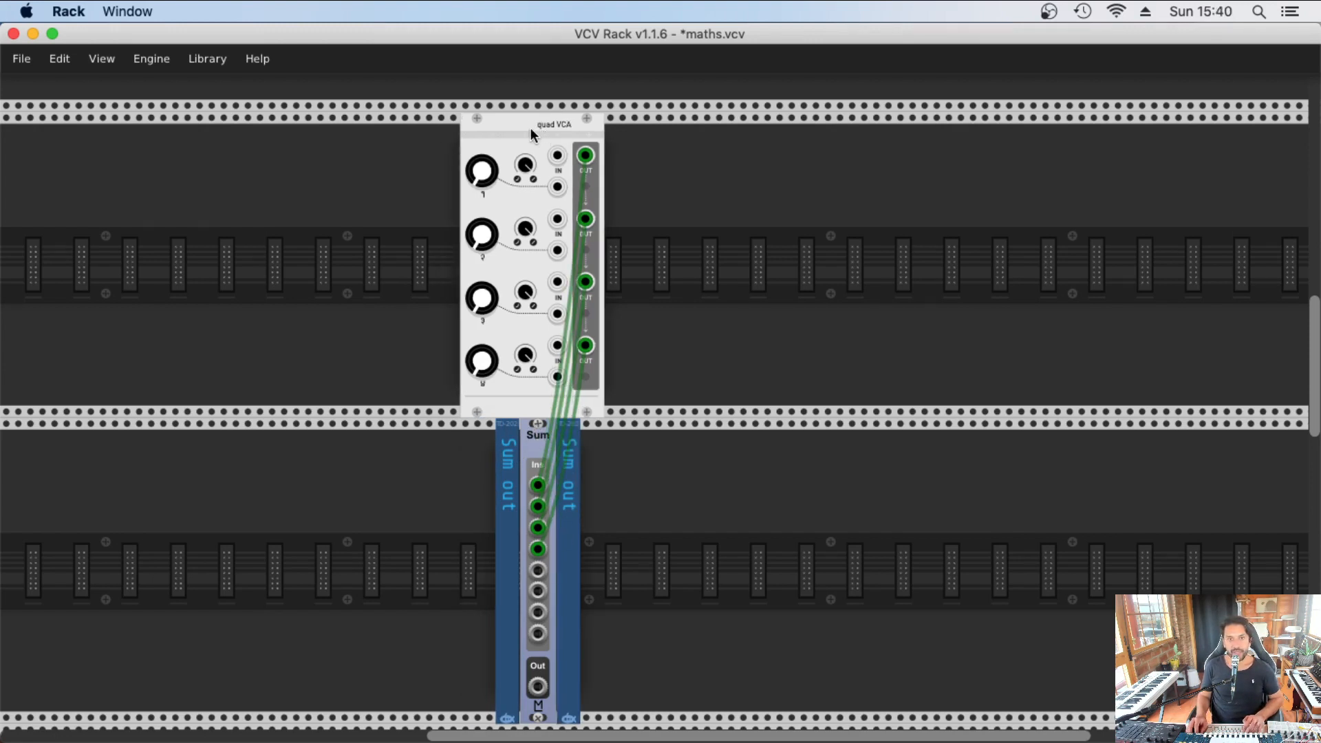
- Flank the quad VCA on both sides with copies of the blue text panel labelled "Attenuverters"
drag(512, 429, 438, 148)
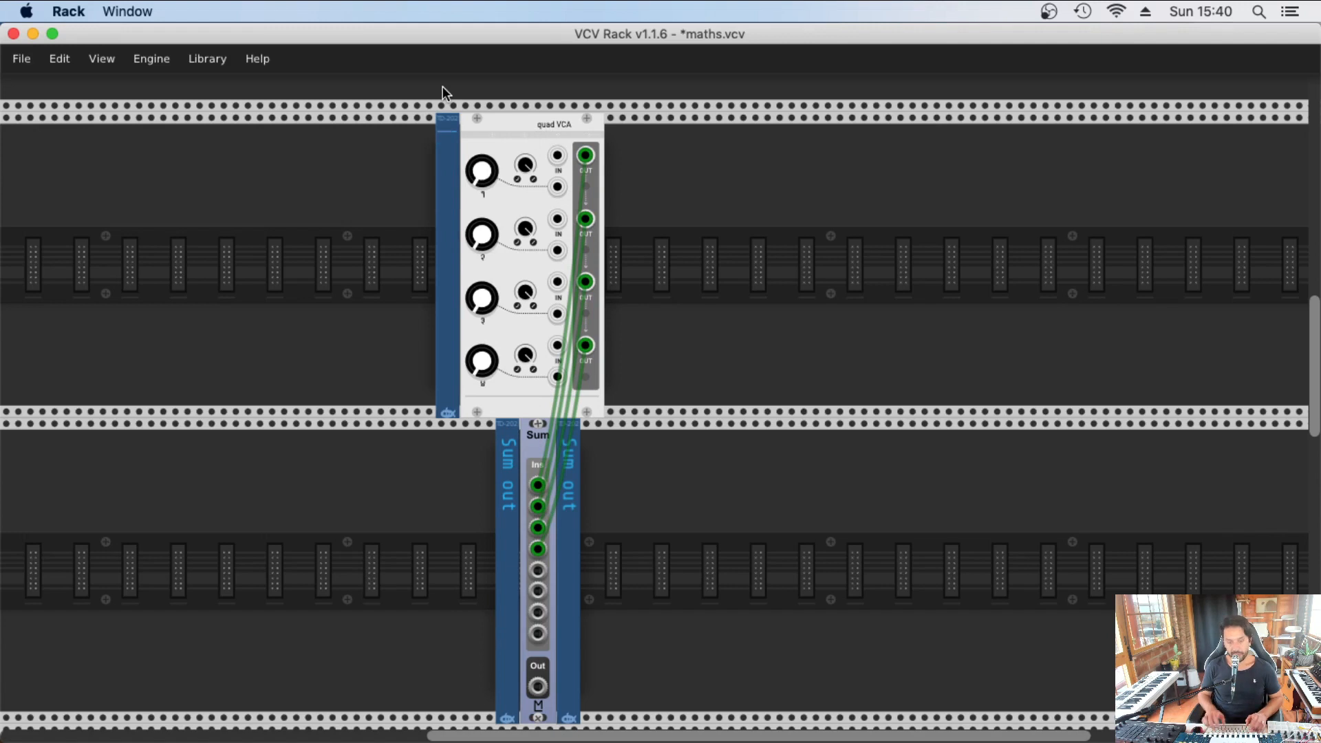
text(enu)
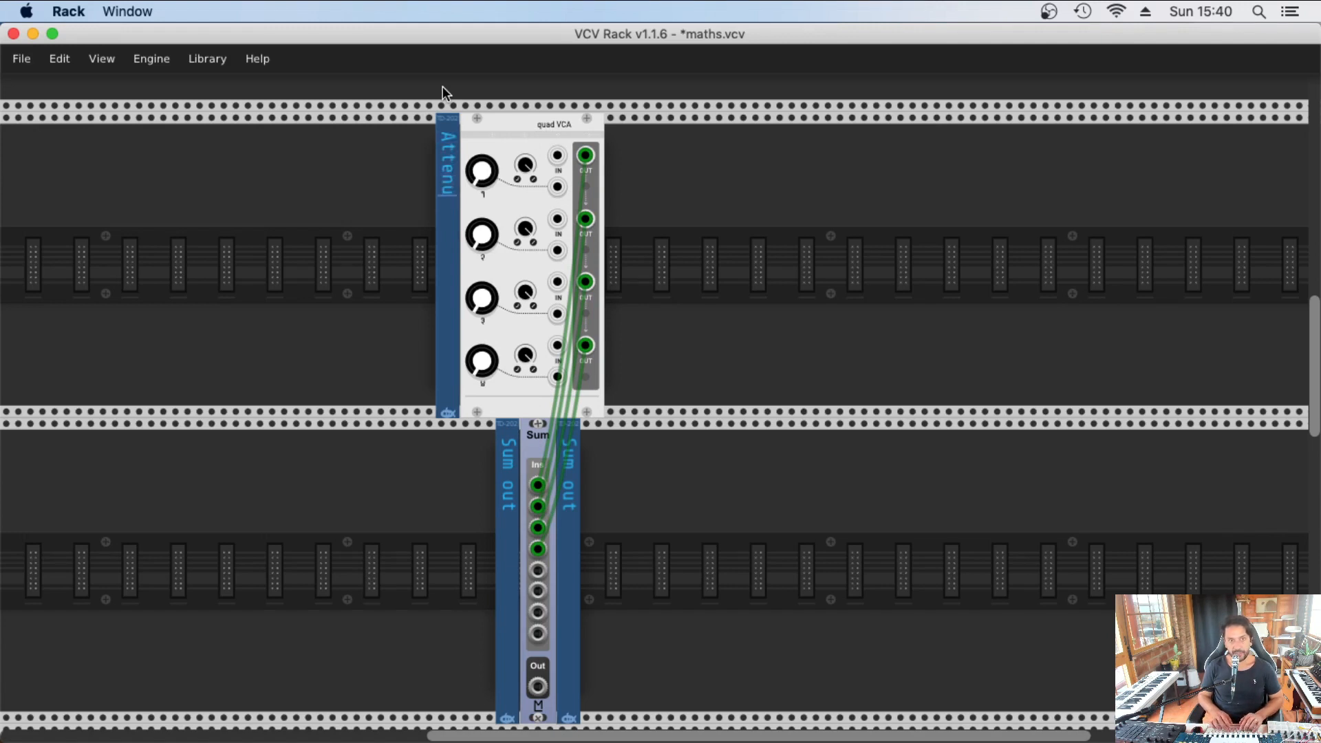
text(verters)
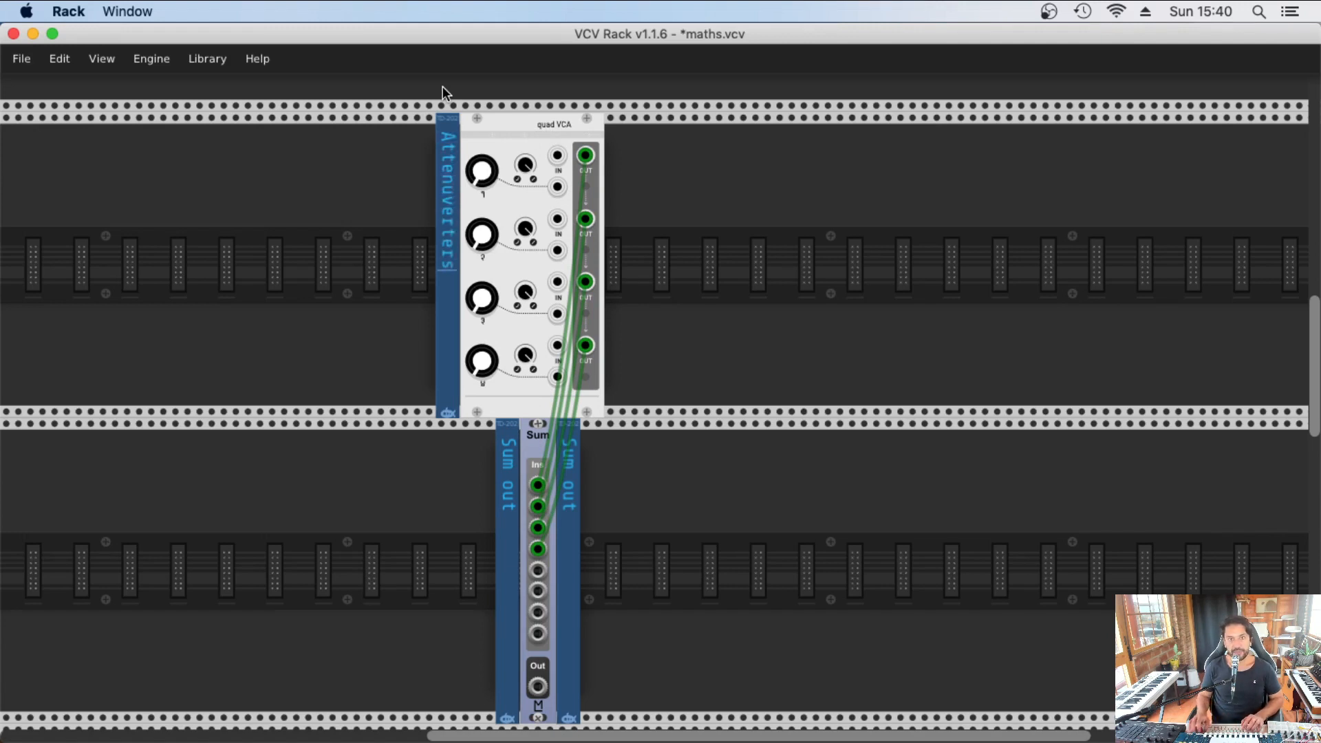
key(super+d)
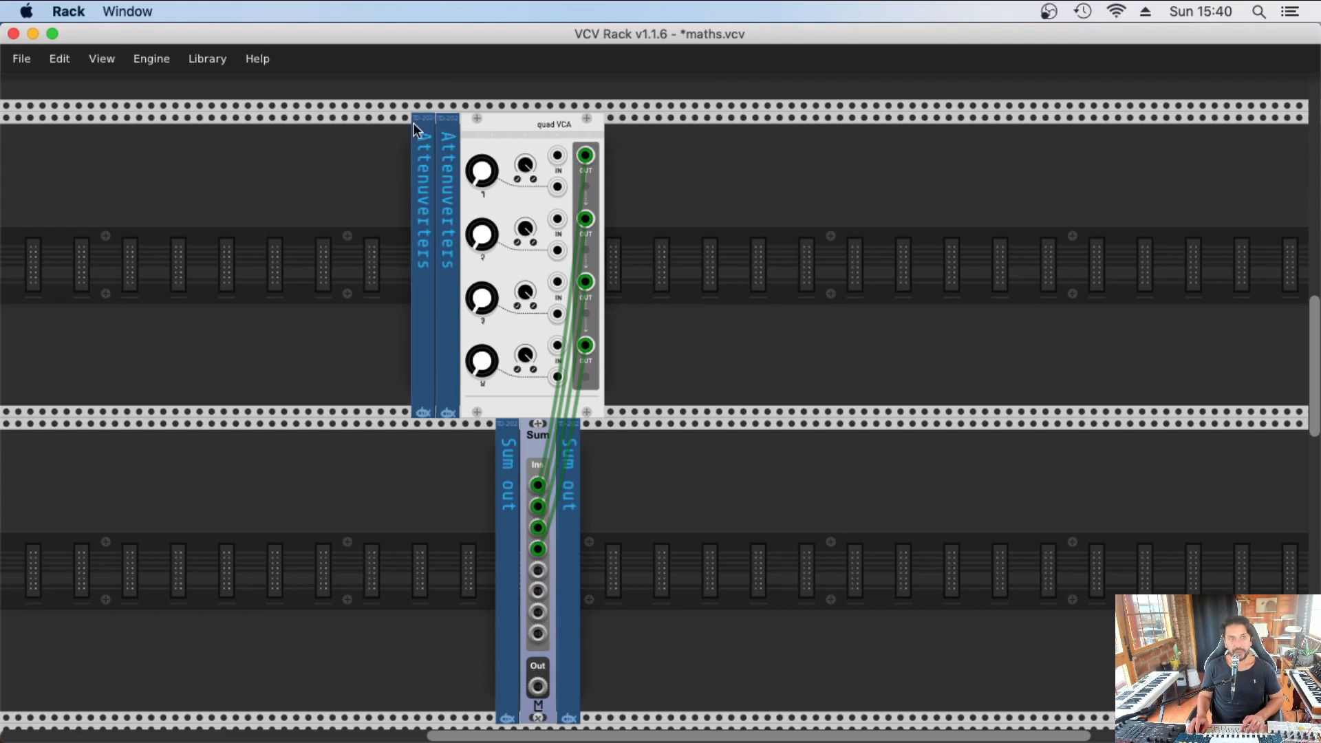
drag(415, 129, 609, 131)
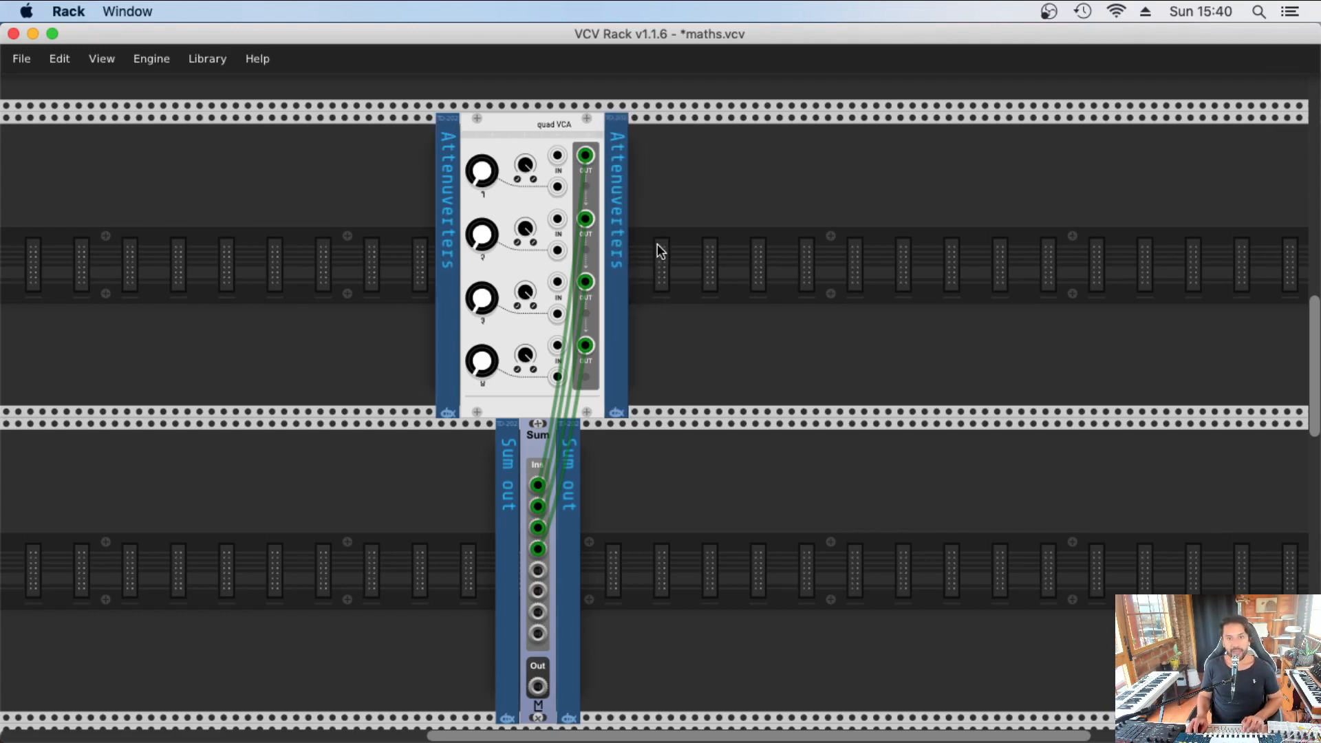
- Check the Maths image in Preview, then add a Count Modula Boolean OR Gate to the left of the Sum module in VCV Rack
key(super+Tab)
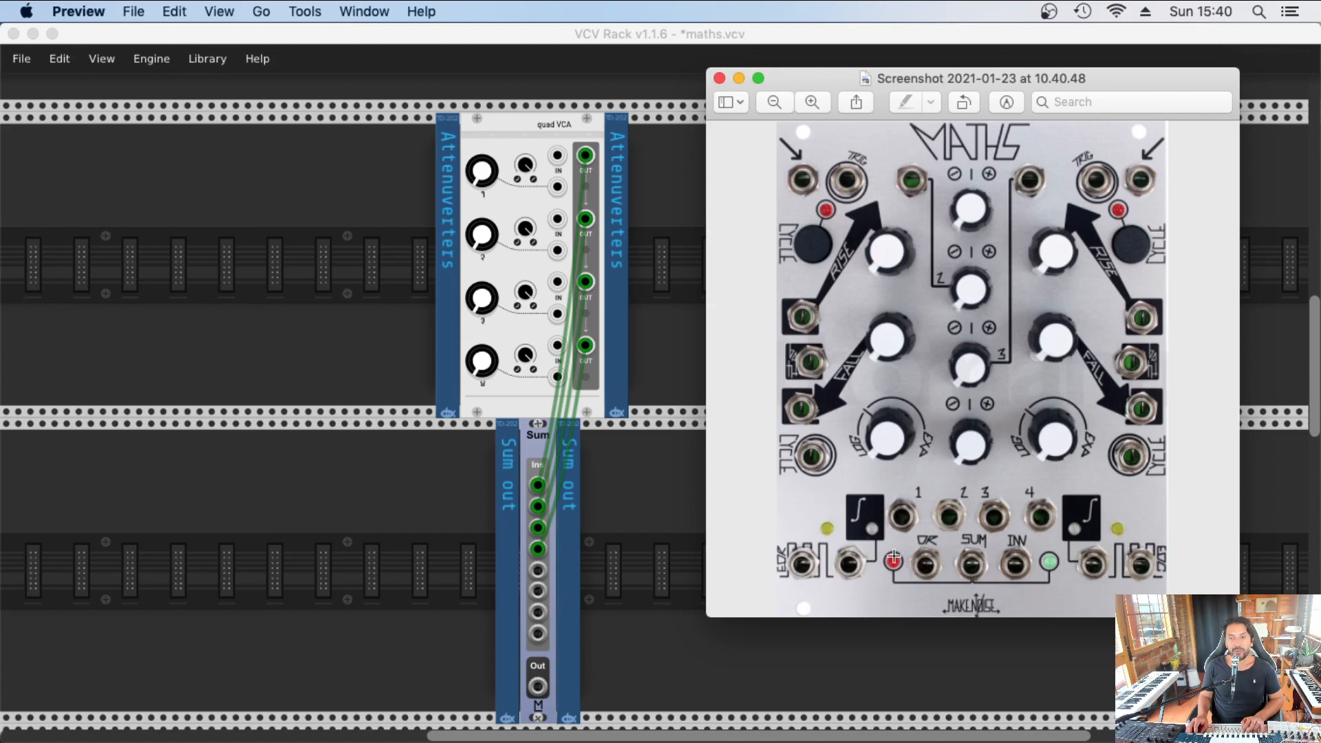
right_click(431, 476)
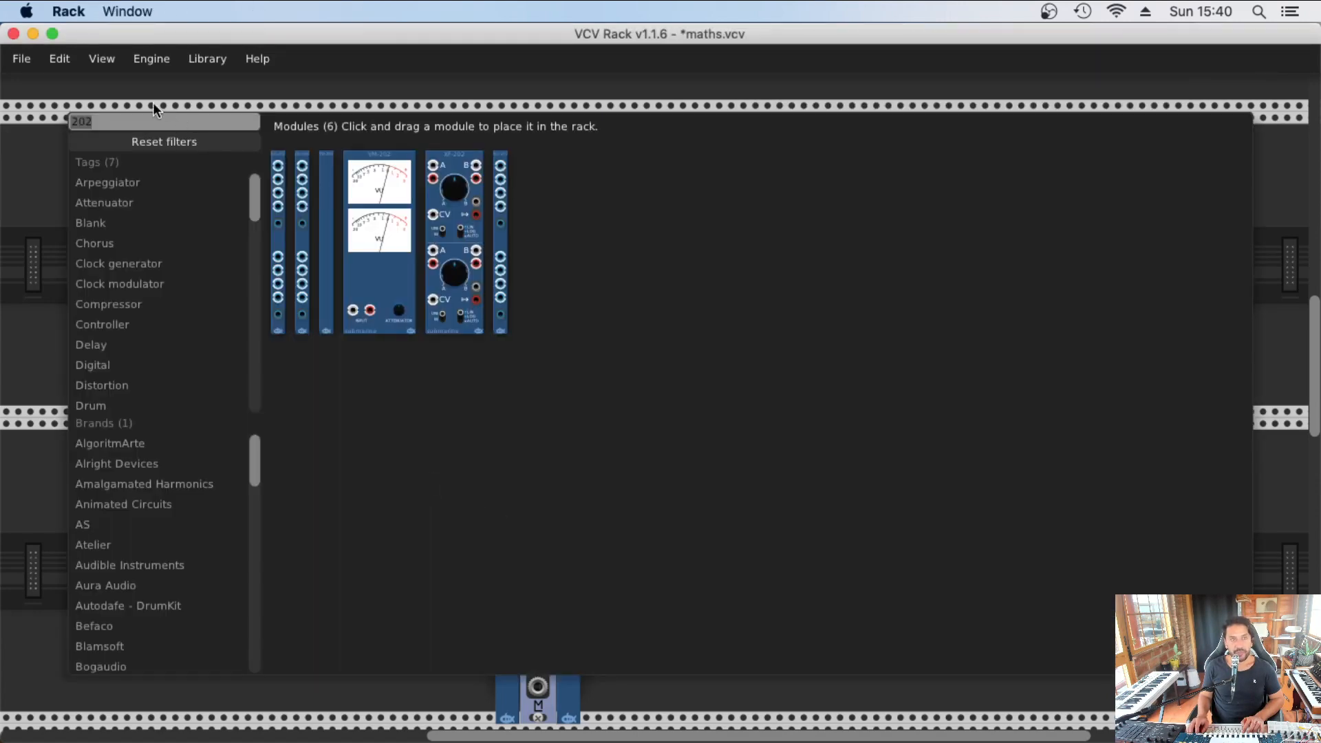
text(boolean)
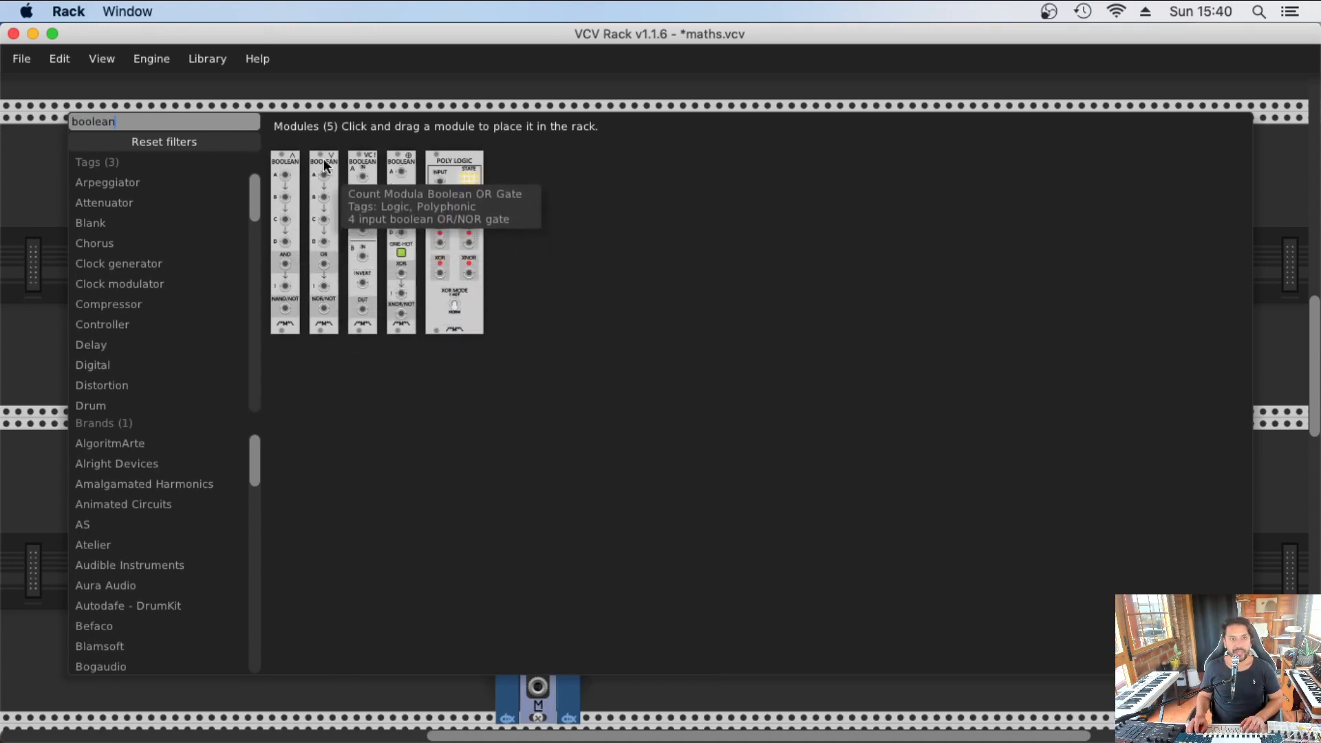
click(333, 223)
drag(336, 128, 452, 436)
- Place copies of the "Sum out" text panel on both sides of the Boolean OR module and relabel them "OR out"
key(super+d)
key(super+d)
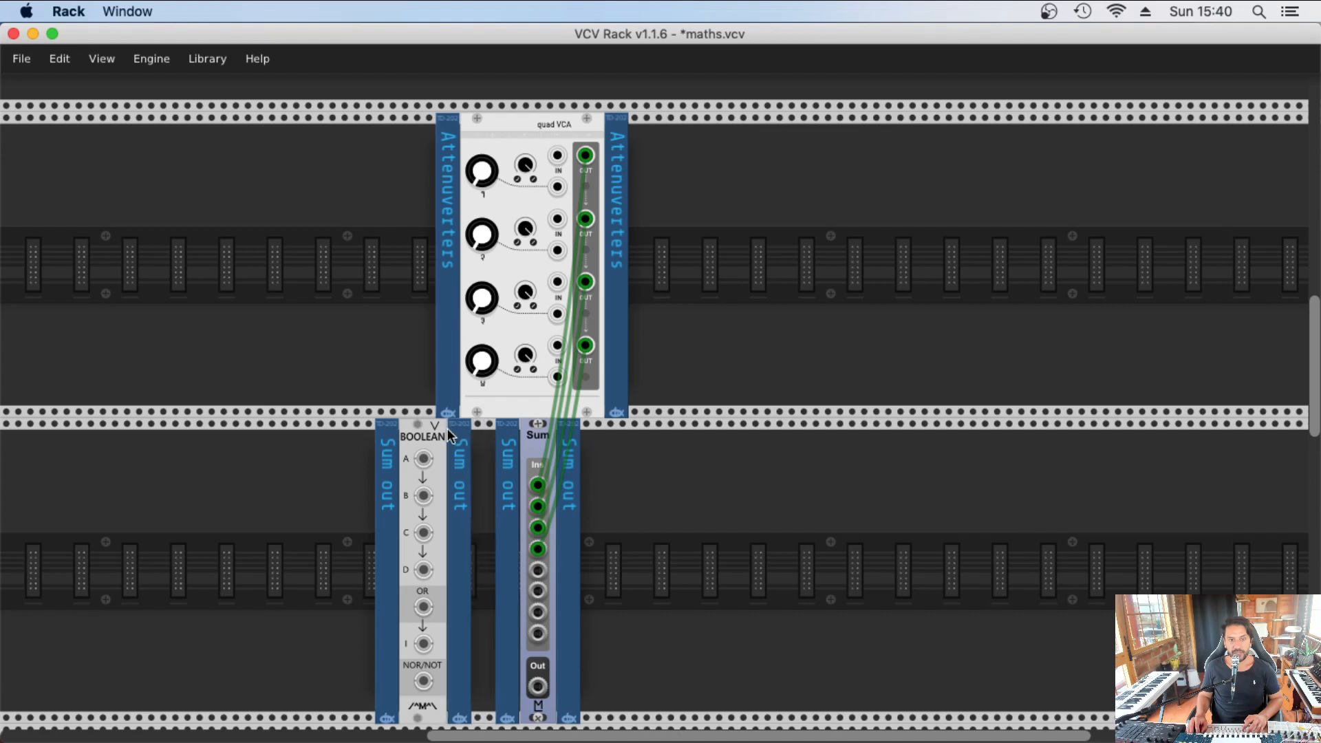
drag(387, 466, 382, 389)
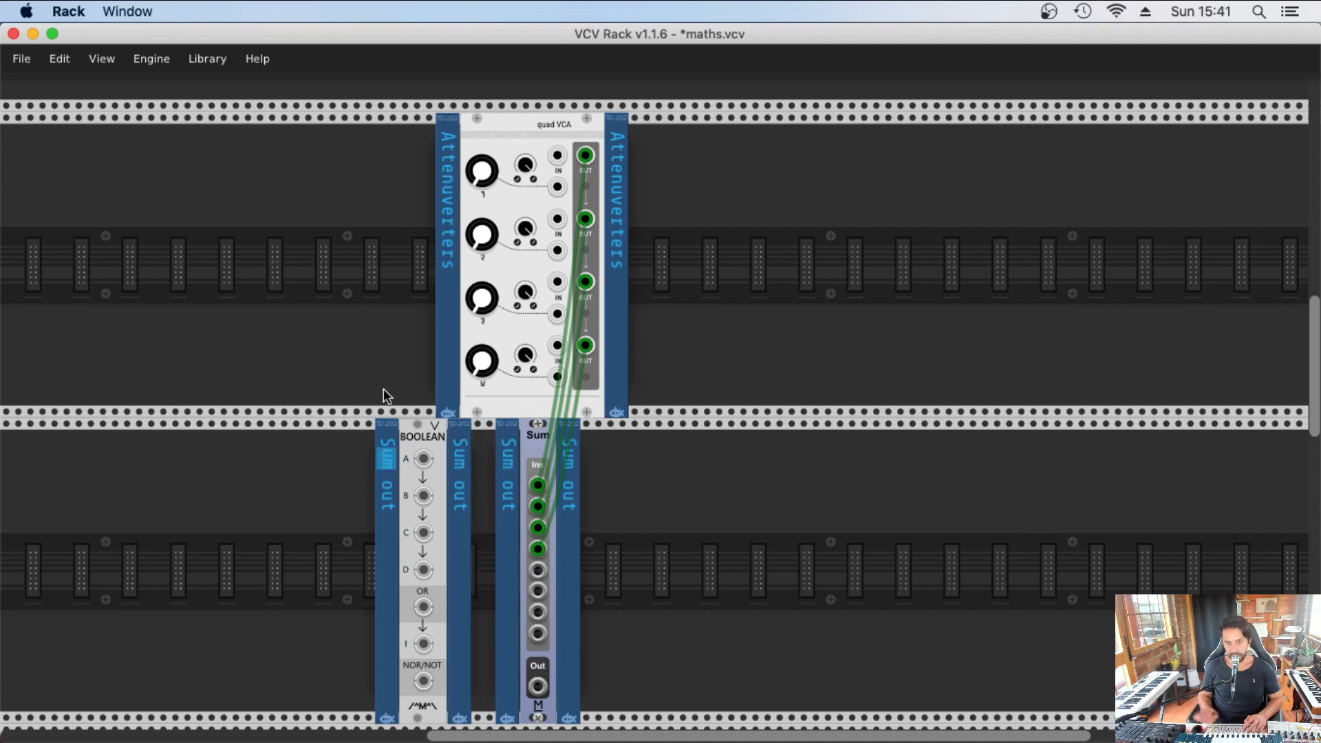
key(BackSpace)
key(BackSpace)
text(OR)
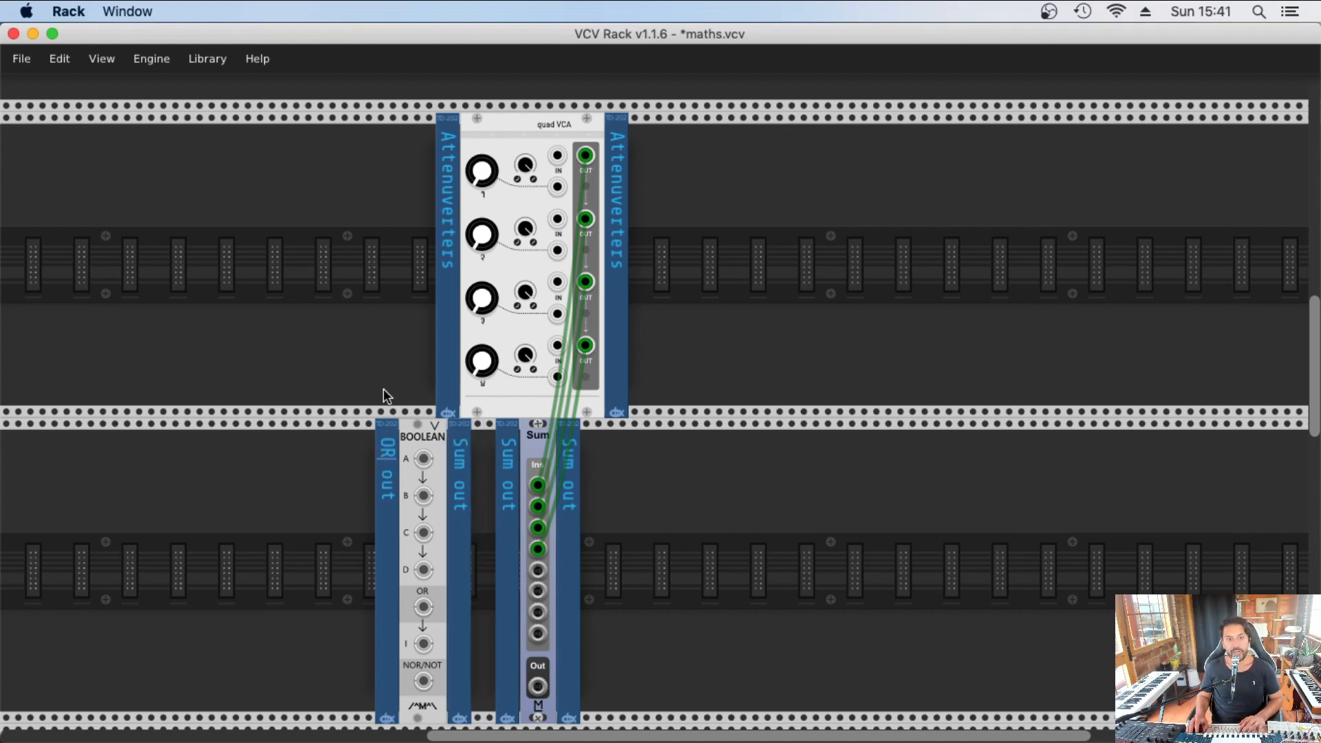
drag(459, 446, 452, 391)
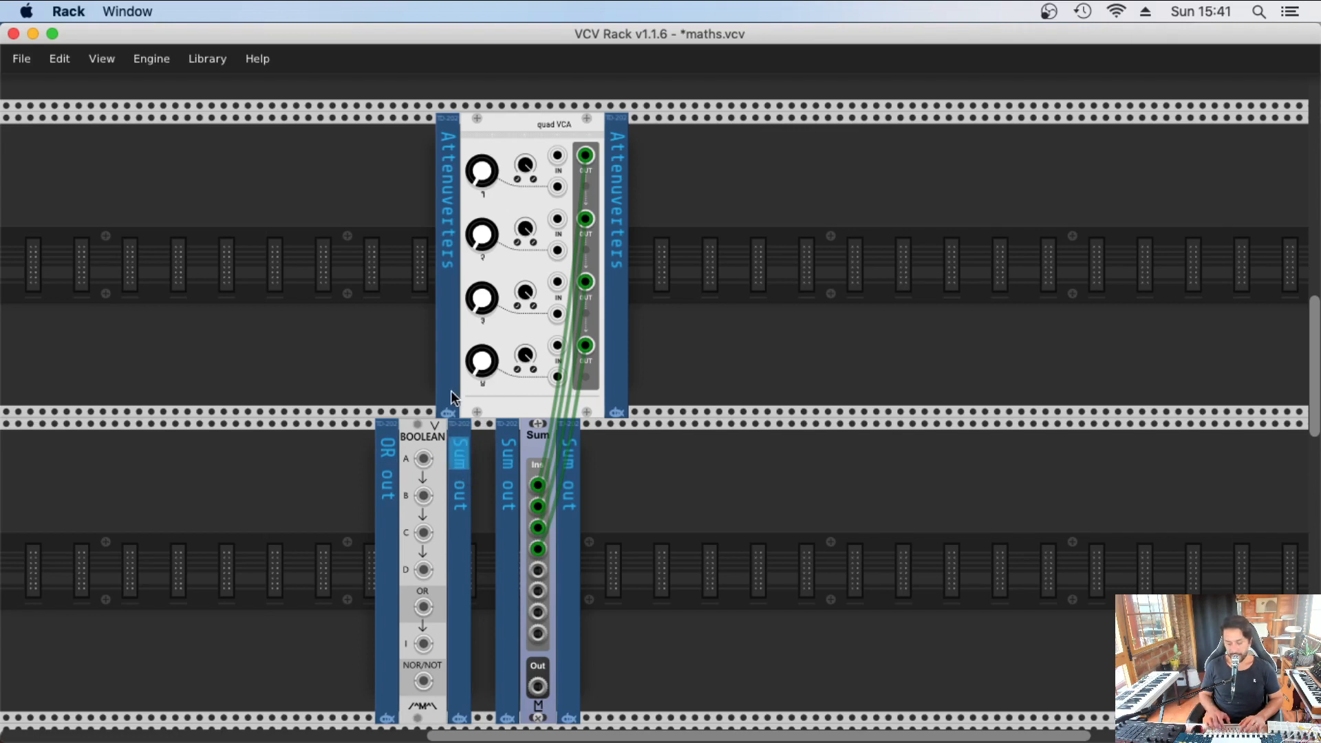
text(OR)
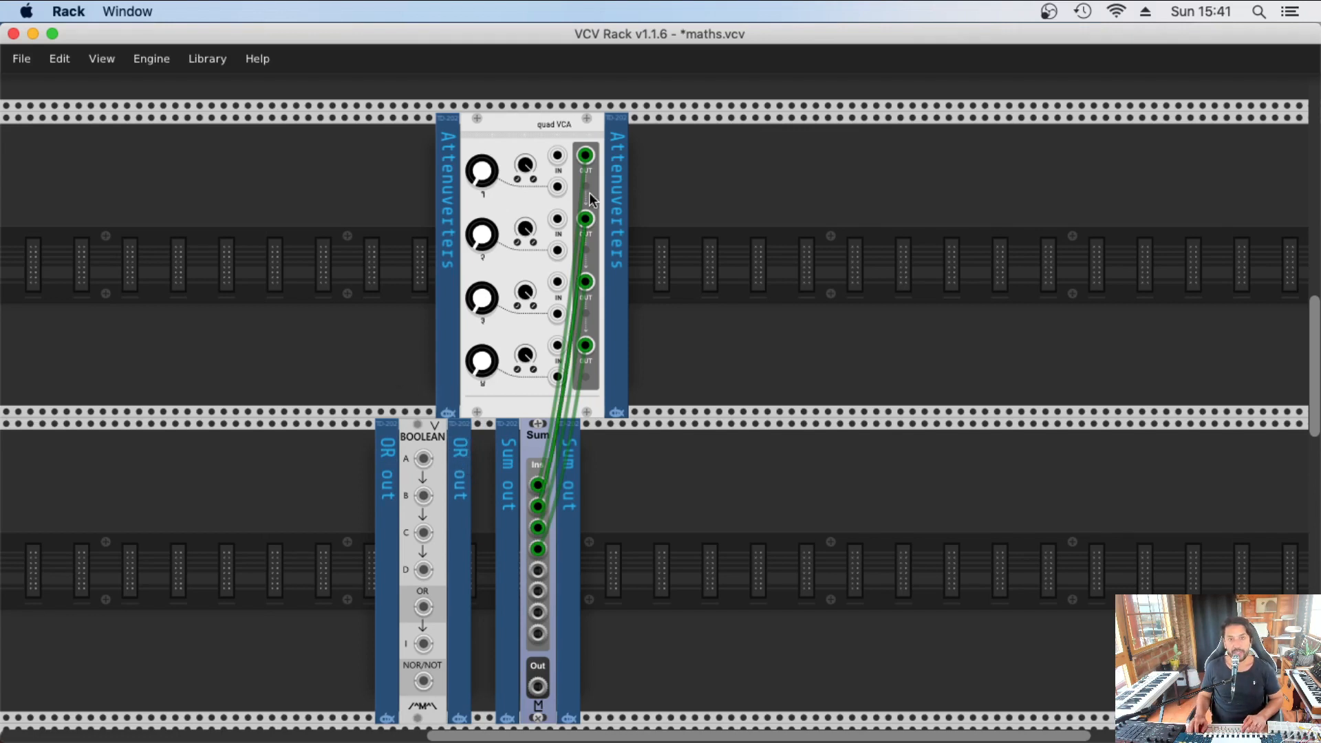
- Patch the quad VCA's four outputs into inputs A to D of the Boolean OR module
drag(585, 155, 584, 219)
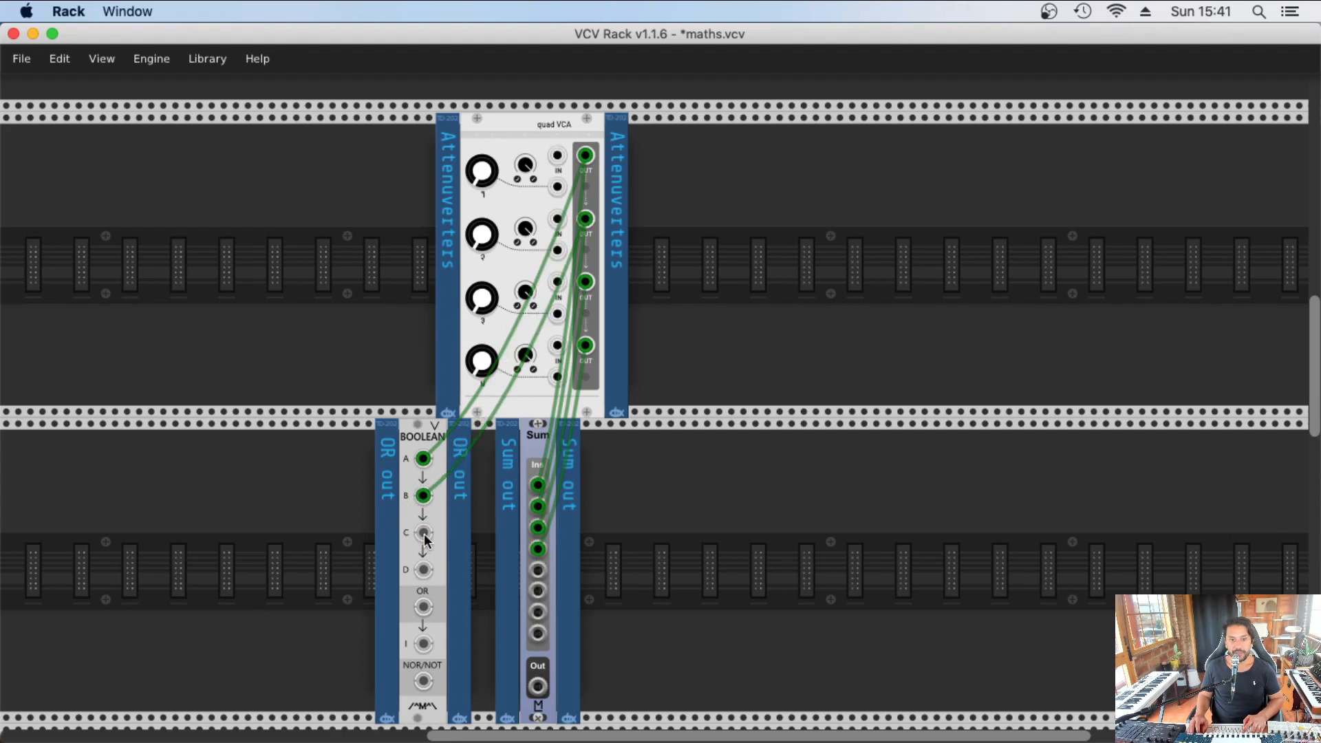
drag(423, 533, 583, 285)
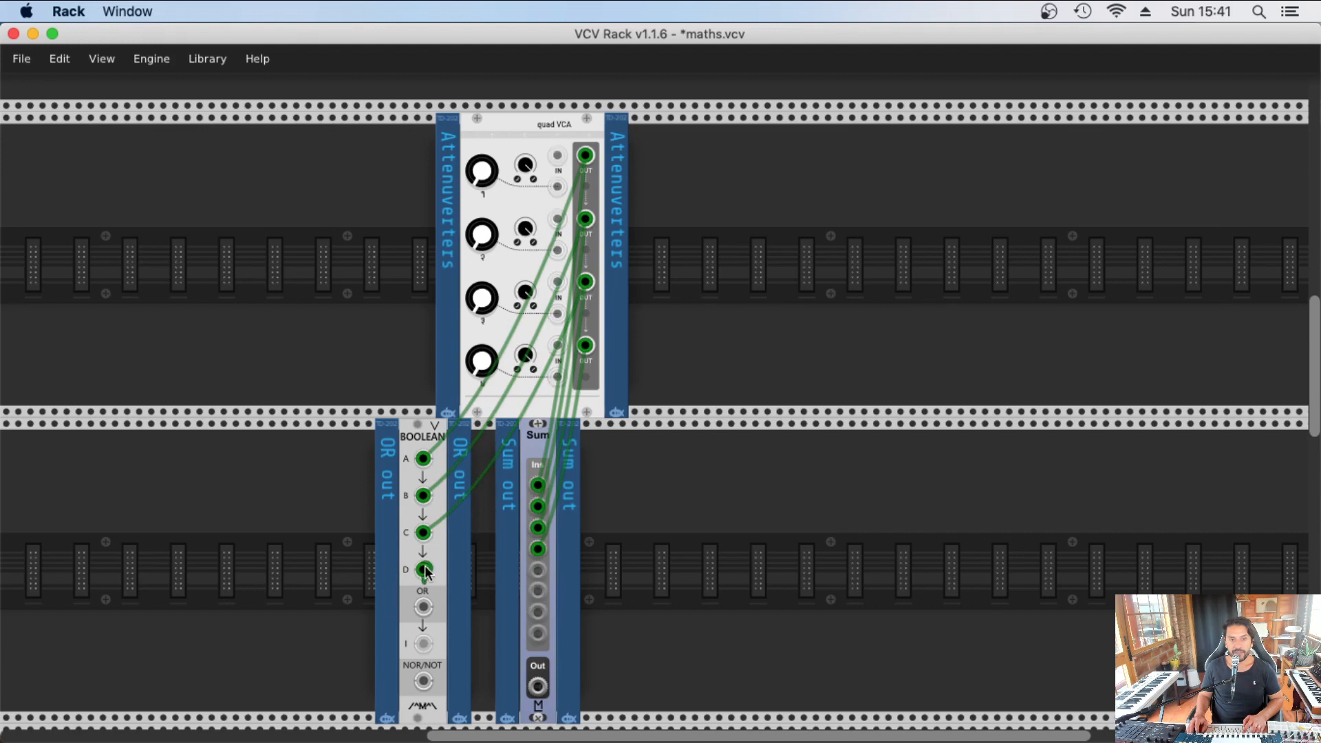
drag(423, 570, 593, 347)
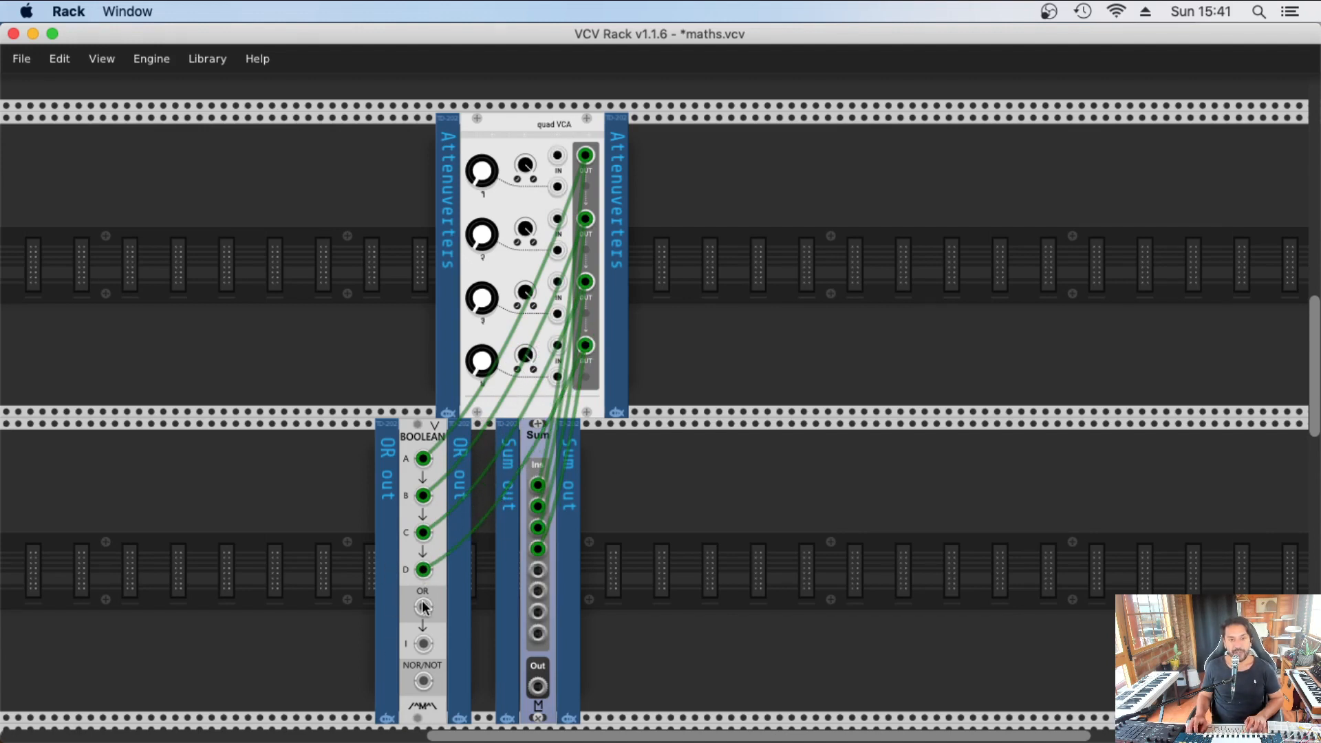
drag(425, 607, 177, 557)
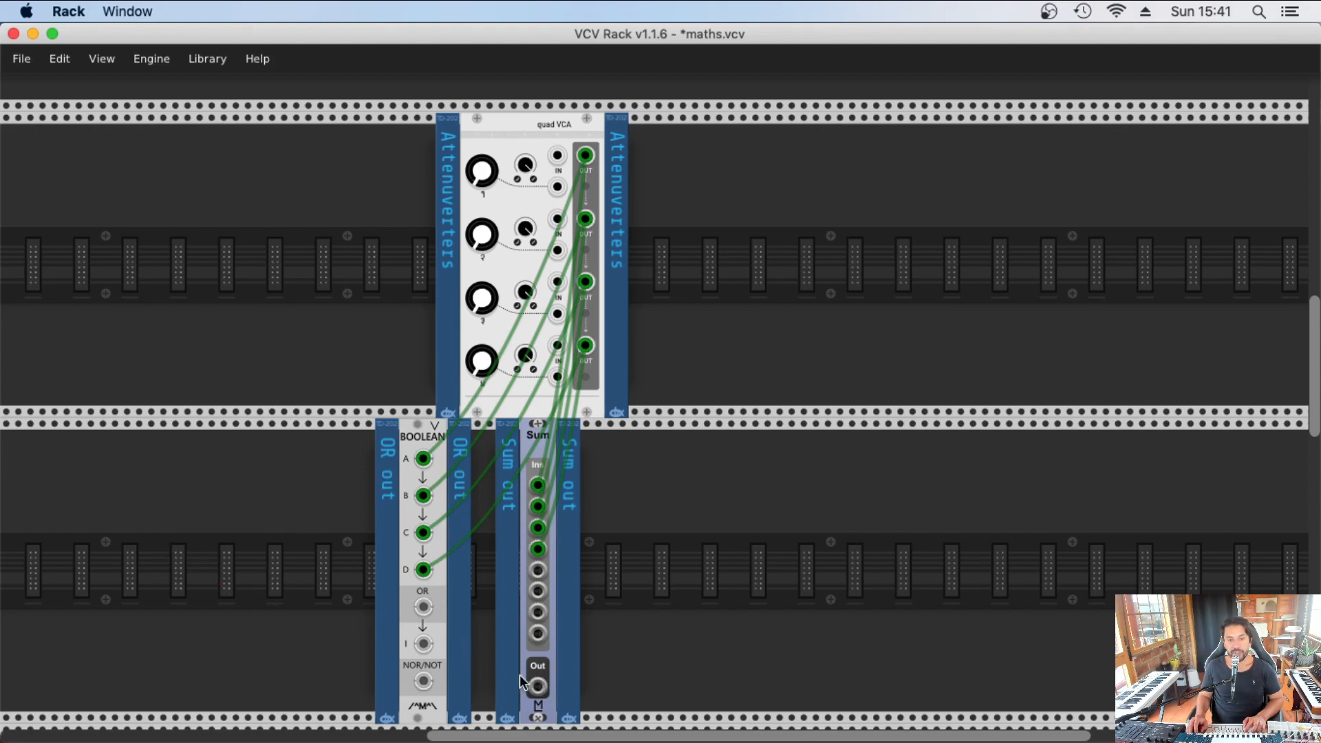
drag(538, 686, 770, 430)
drag(768, 421, 768, 421)
- Add a Count Modula Voltage Inverter to the right of the Sum group and place a duplicate Sum module directly beside it
right_click(671, 481)
text(inv)
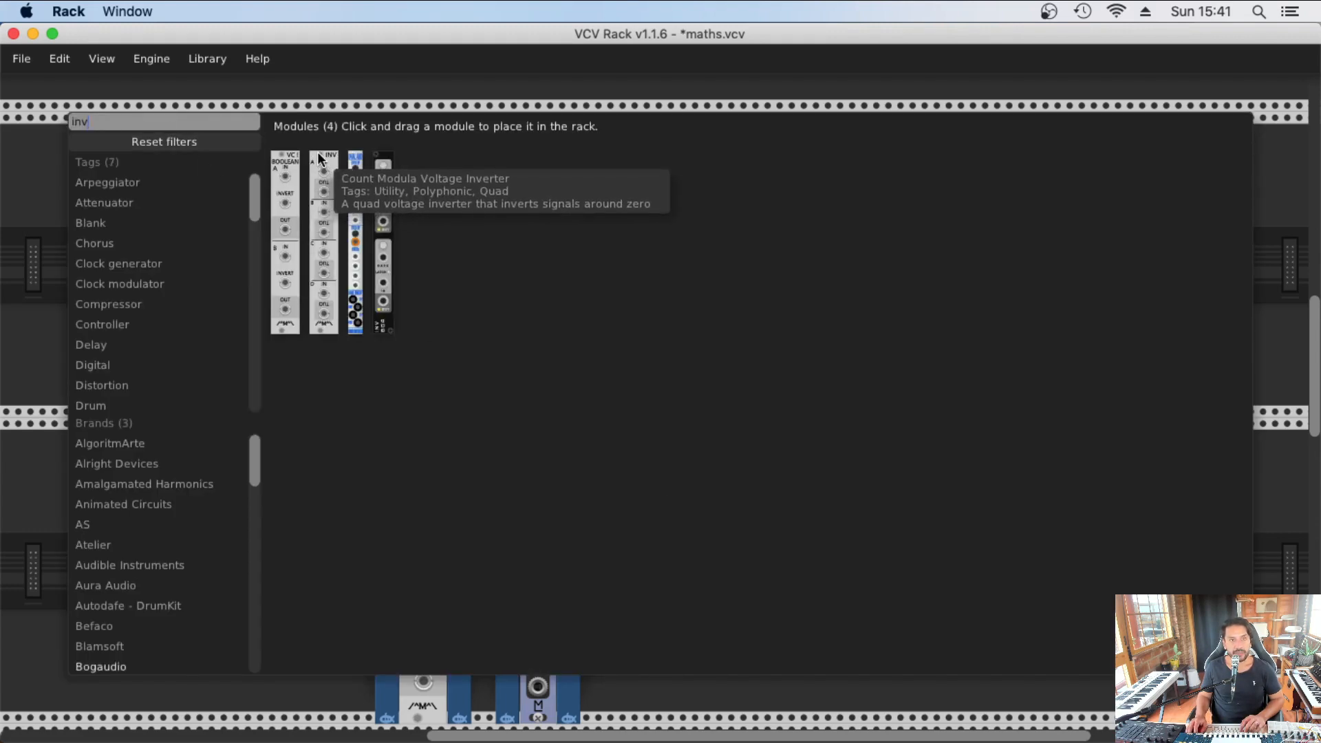
drag(317, 162, 657, 470)
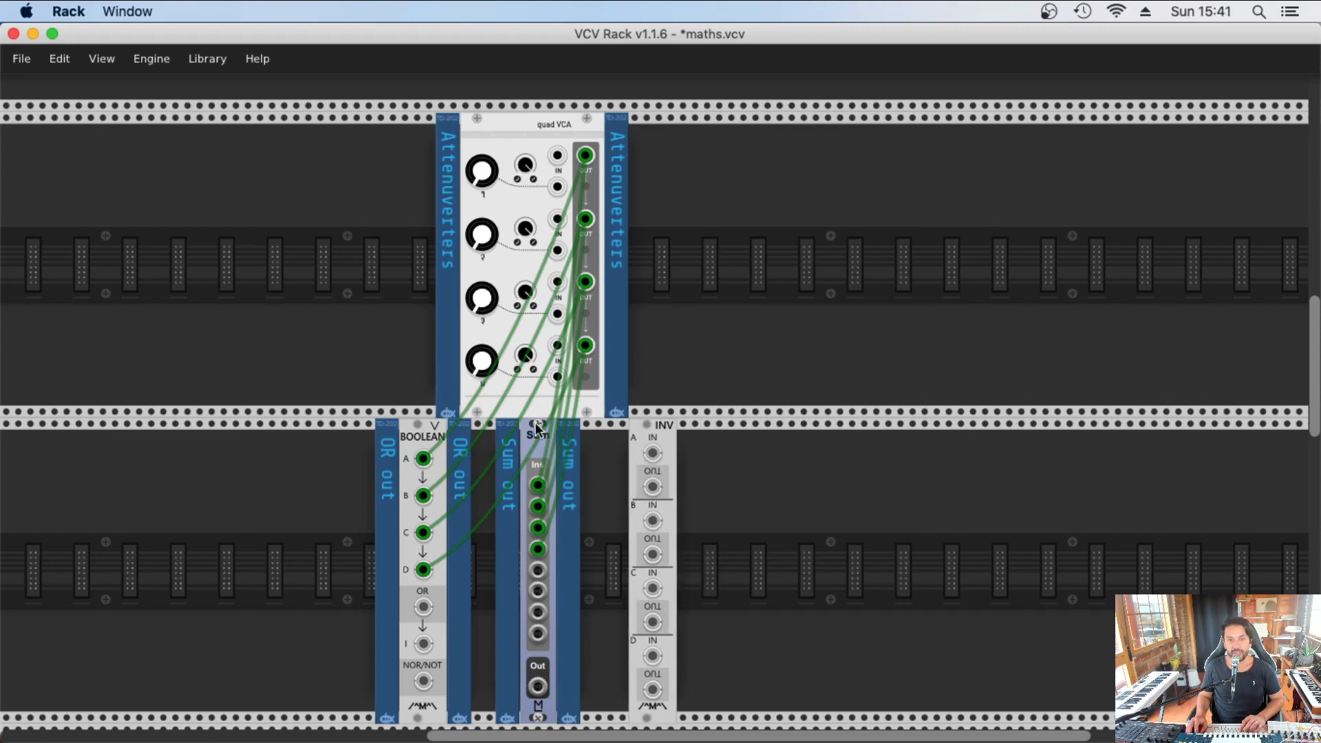
key(super+d)
drag(598, 435, 692, 438)
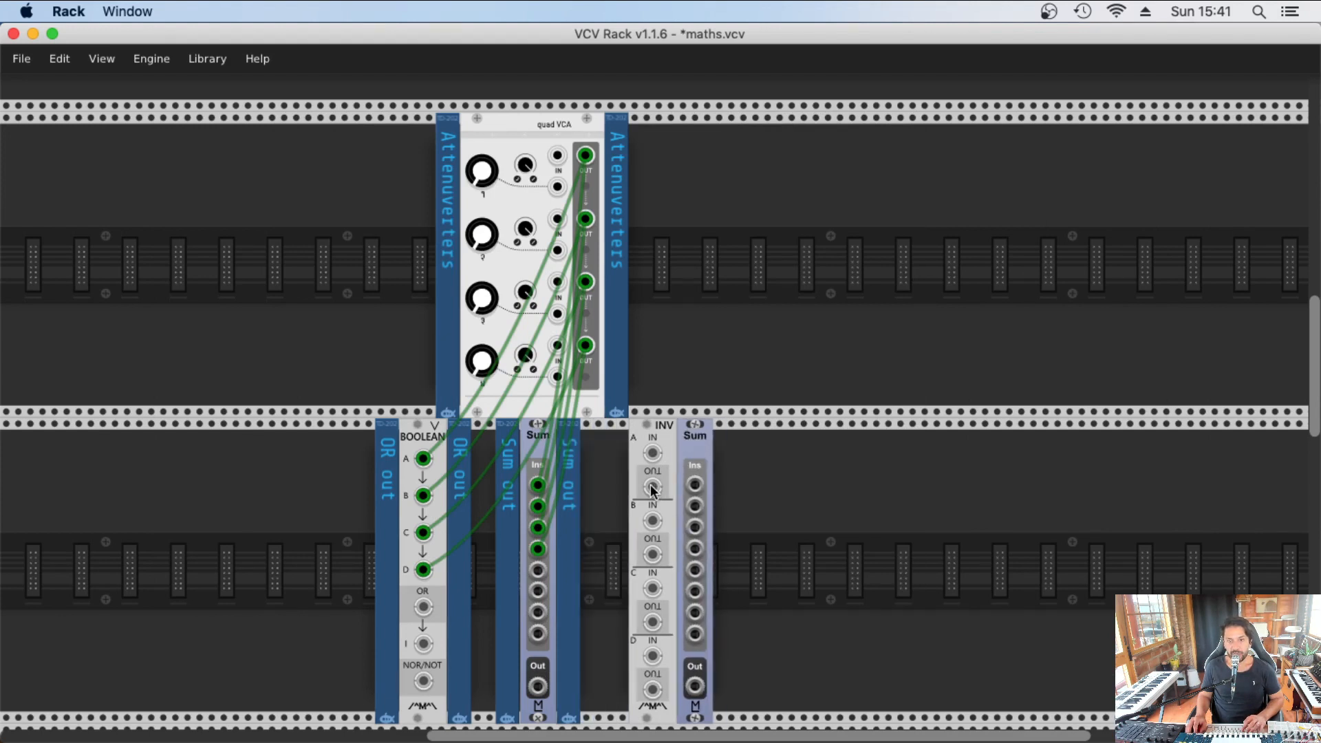
- Patch the Voltage Inverter's four outputs into the second Sum module's first four inputs, and the quad VCA's four outputs into the inverter inputs
drag(653, 487, 695, 485)
drag(661, 554, 652, 623)
drag(652, 689, 695, 549)
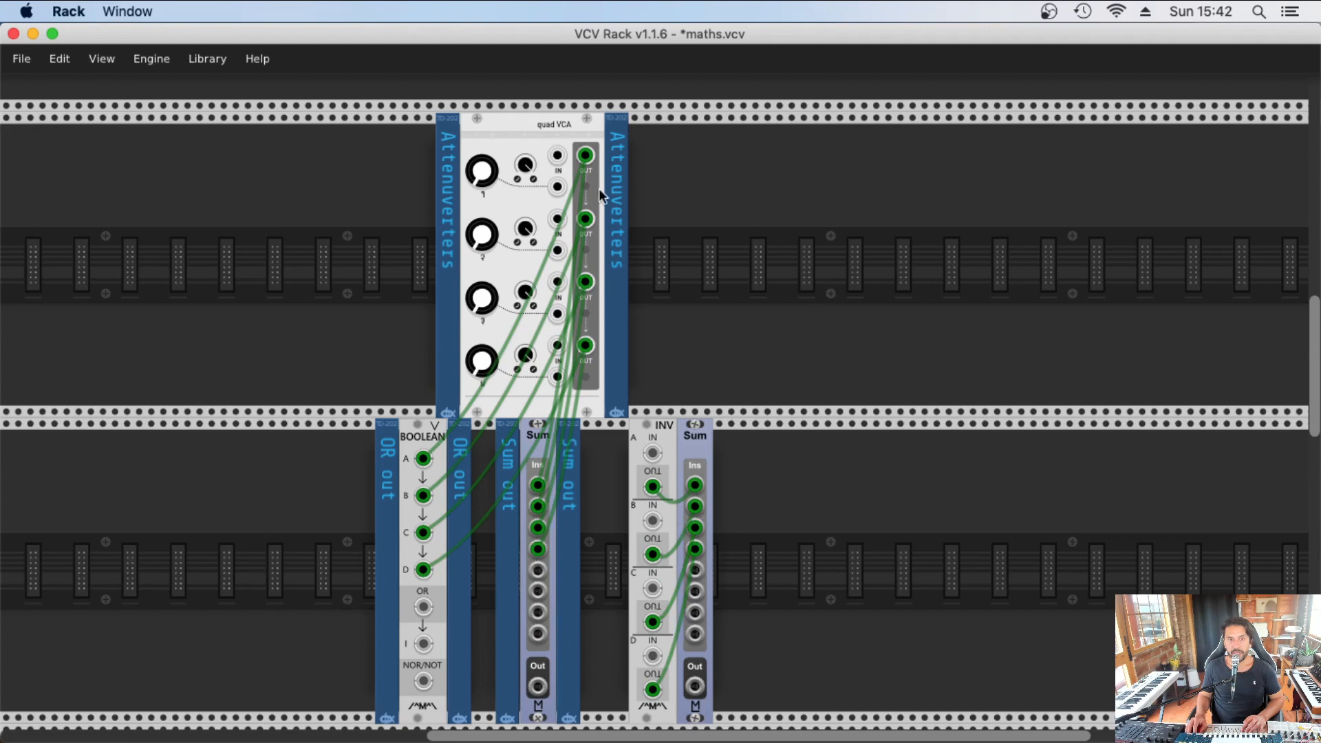
drag(652, 452, 585, 156)
drag(654, 523, 585, 219)
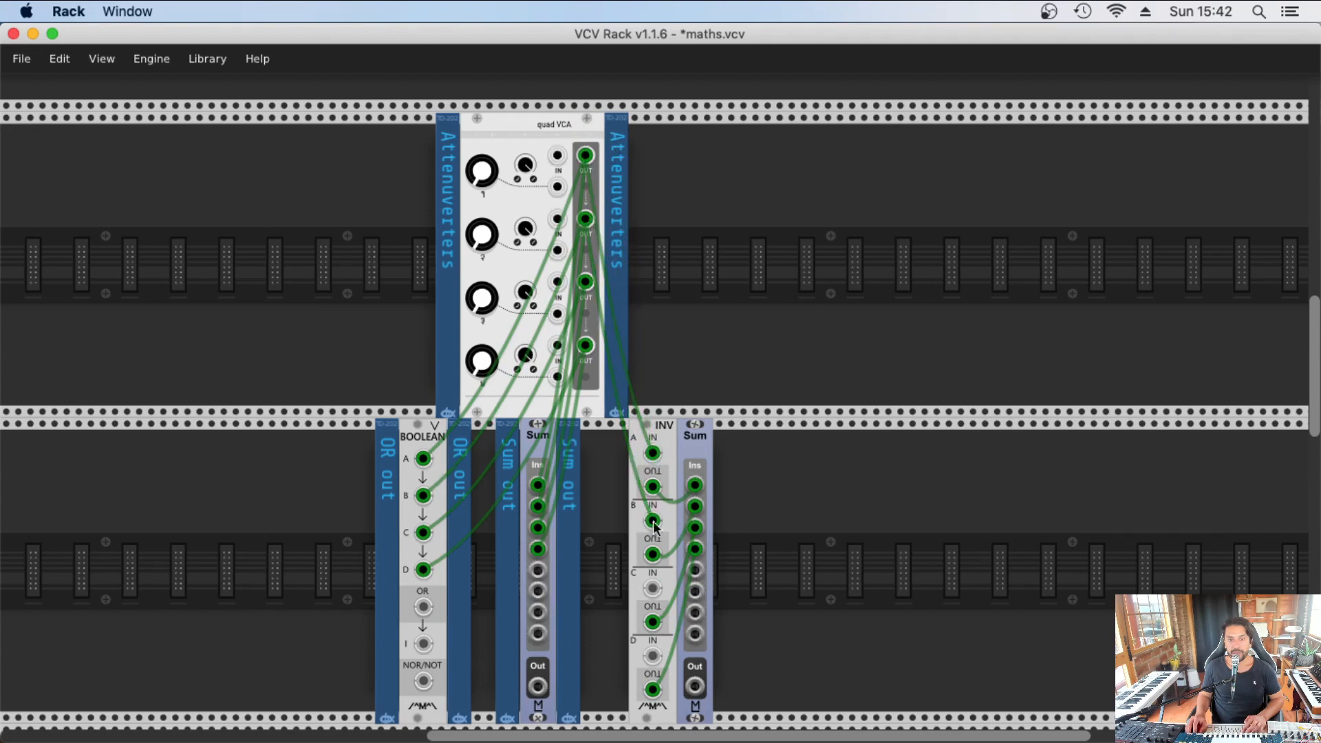
drag(653, 589, 585, 282)
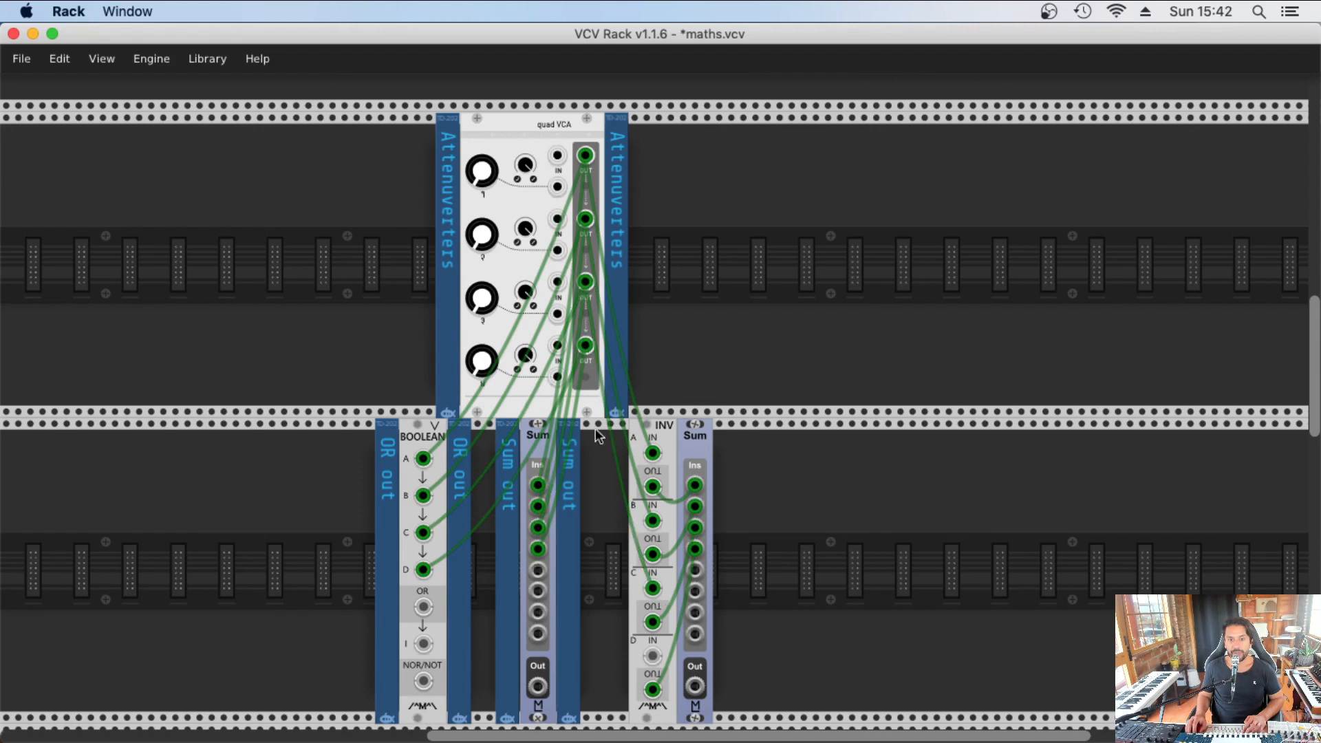
drag(653, 657, 585, 345)
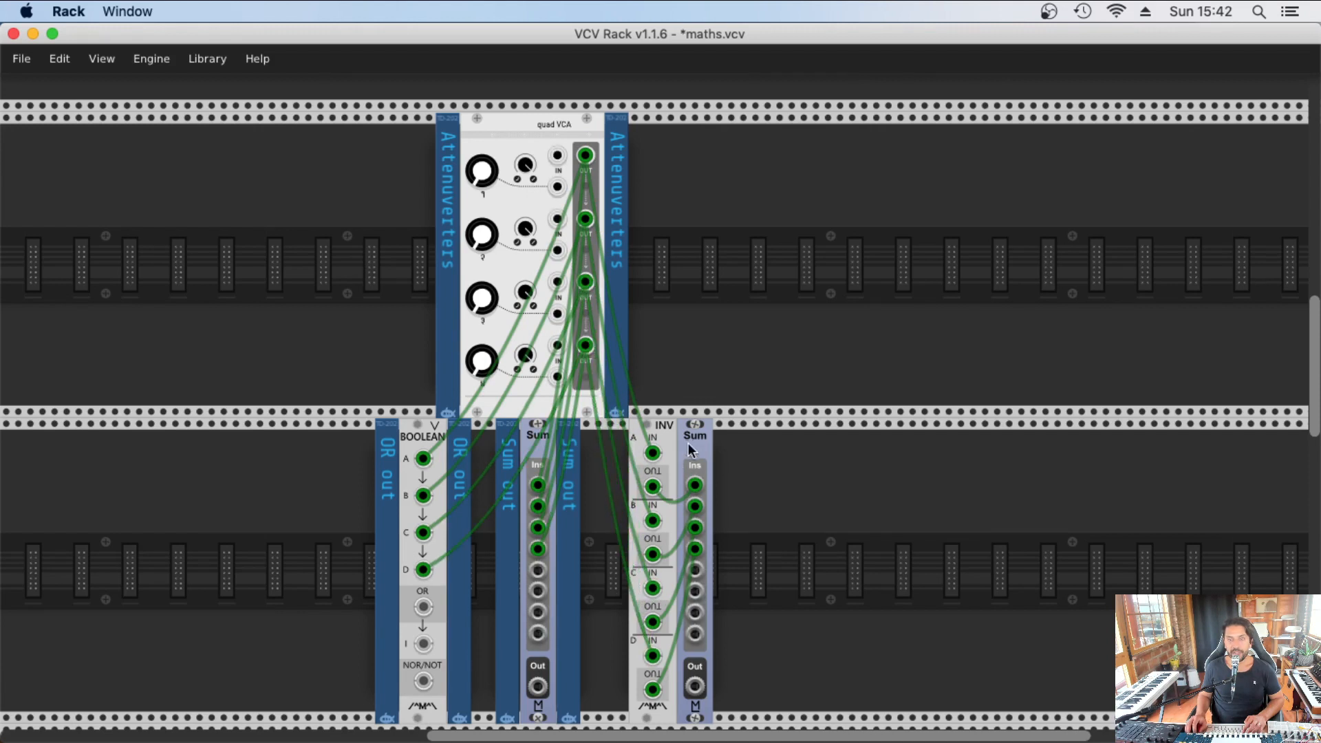
- Flank the inverter and second Sum module with blue text panels relabelled "INV out", and move the INV and OR groups closer to the middle
key(super+d)
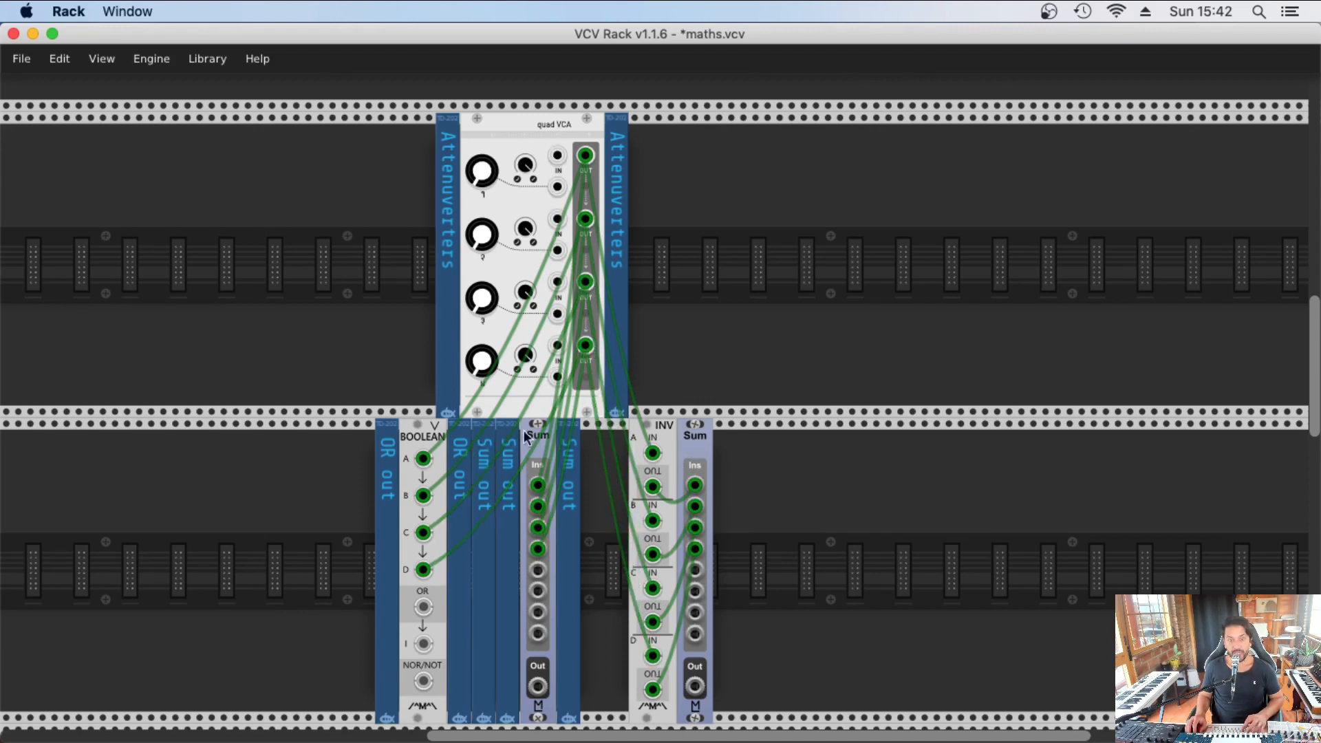
drag(484, 431, 632, 431)
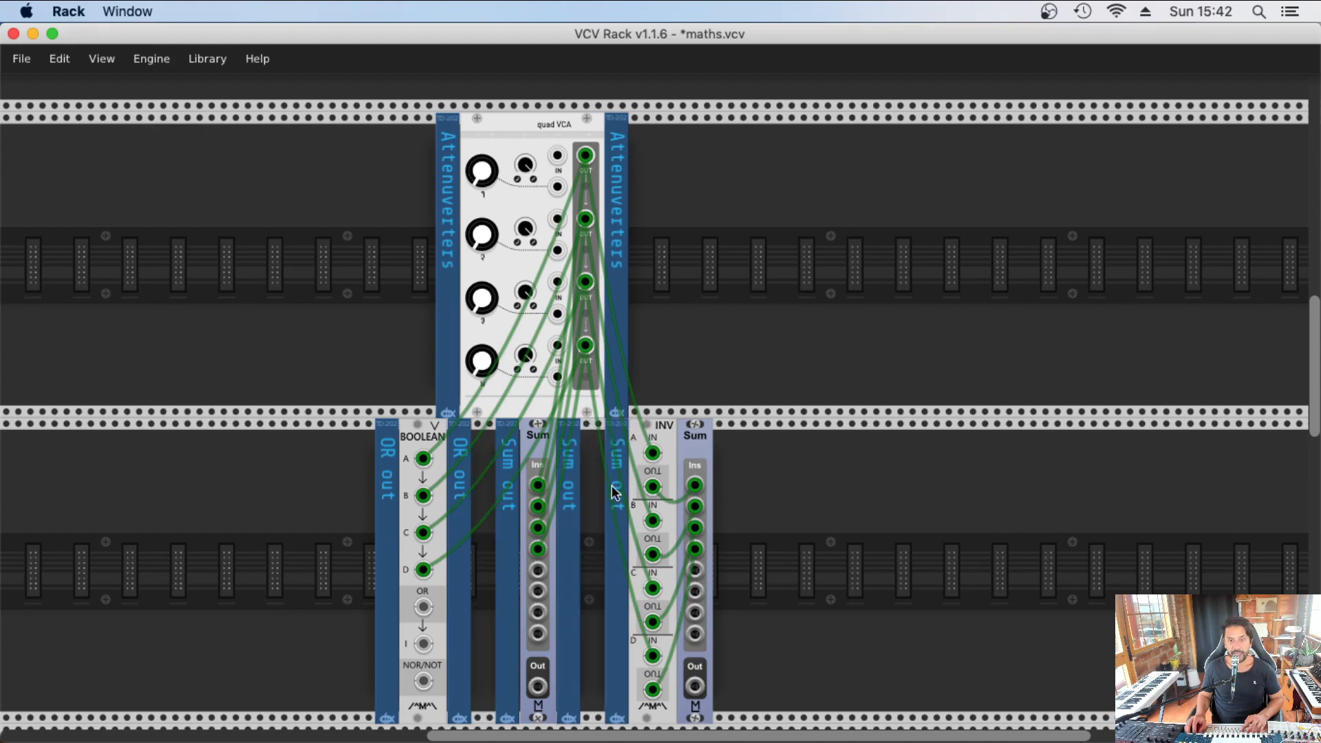
drag(615, 491, 618, 422)
text(INV)
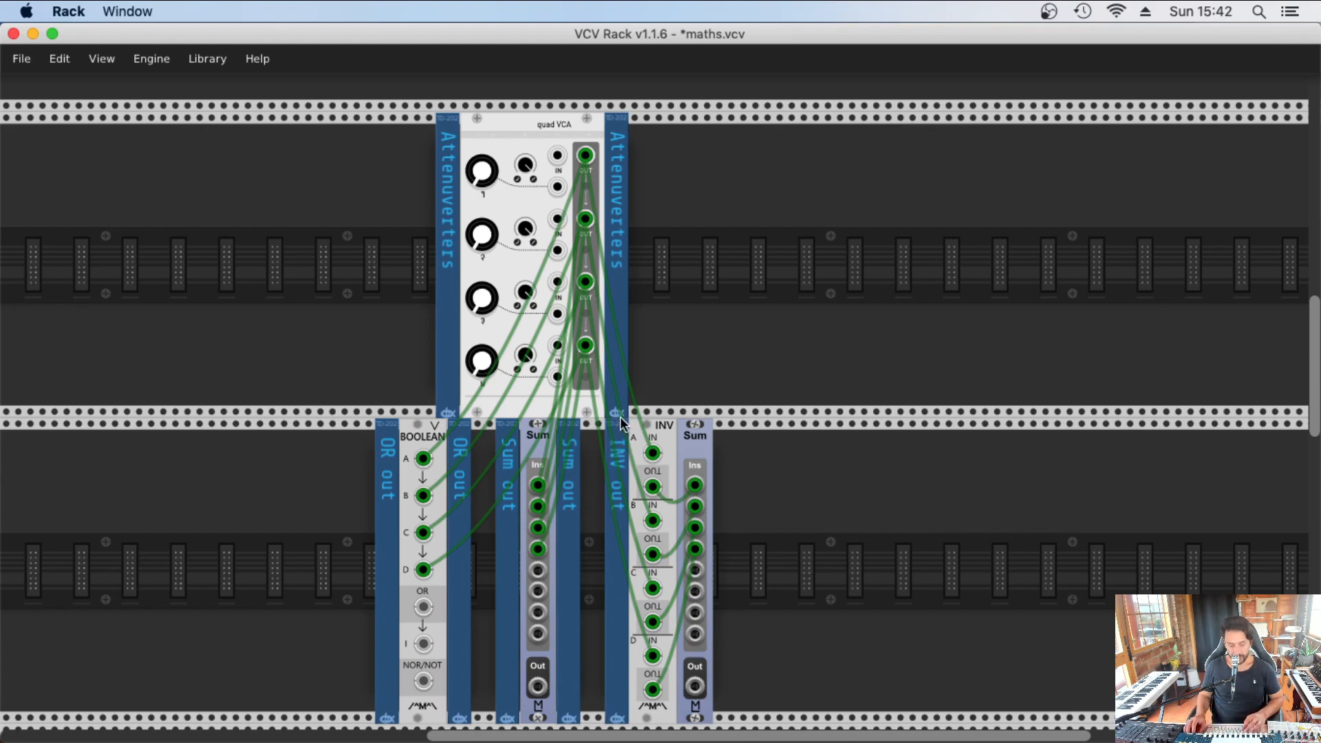
key(super+d)
drag(647, 126, 712, 525)
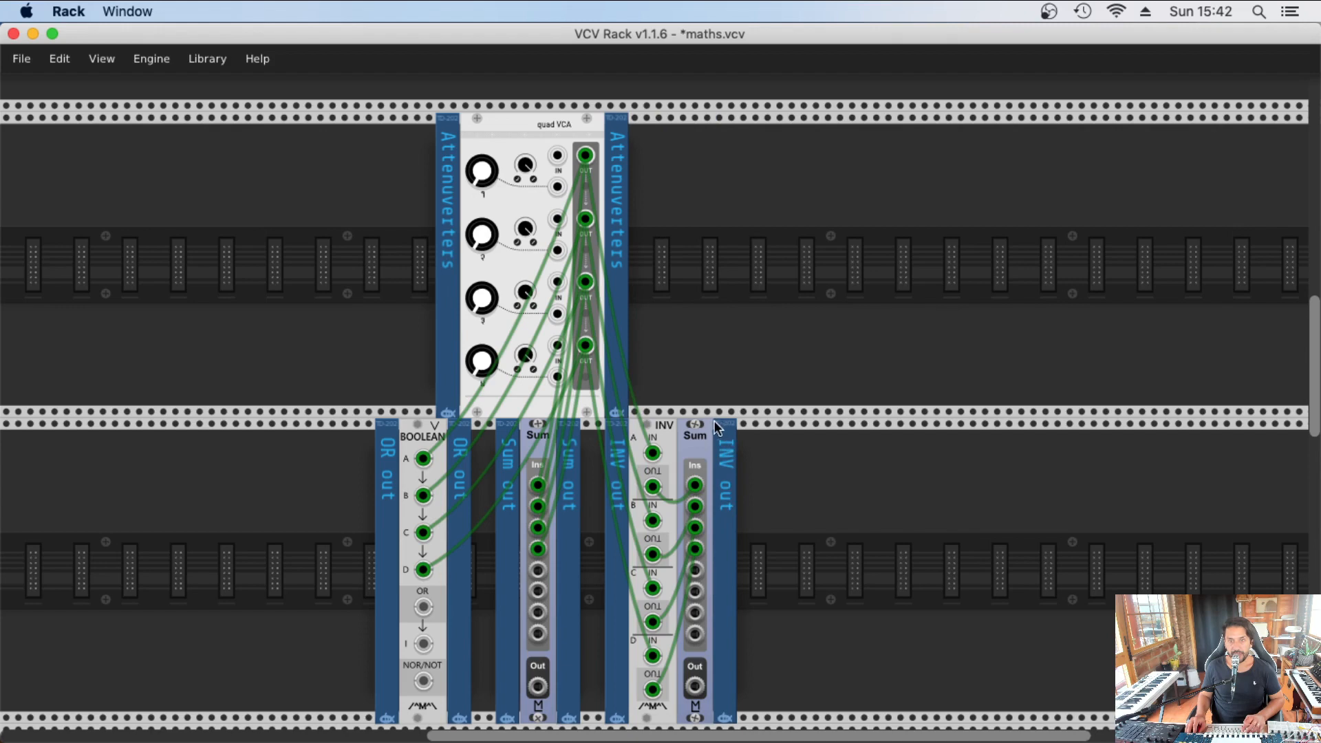
drag(716, 428, 711, 430)
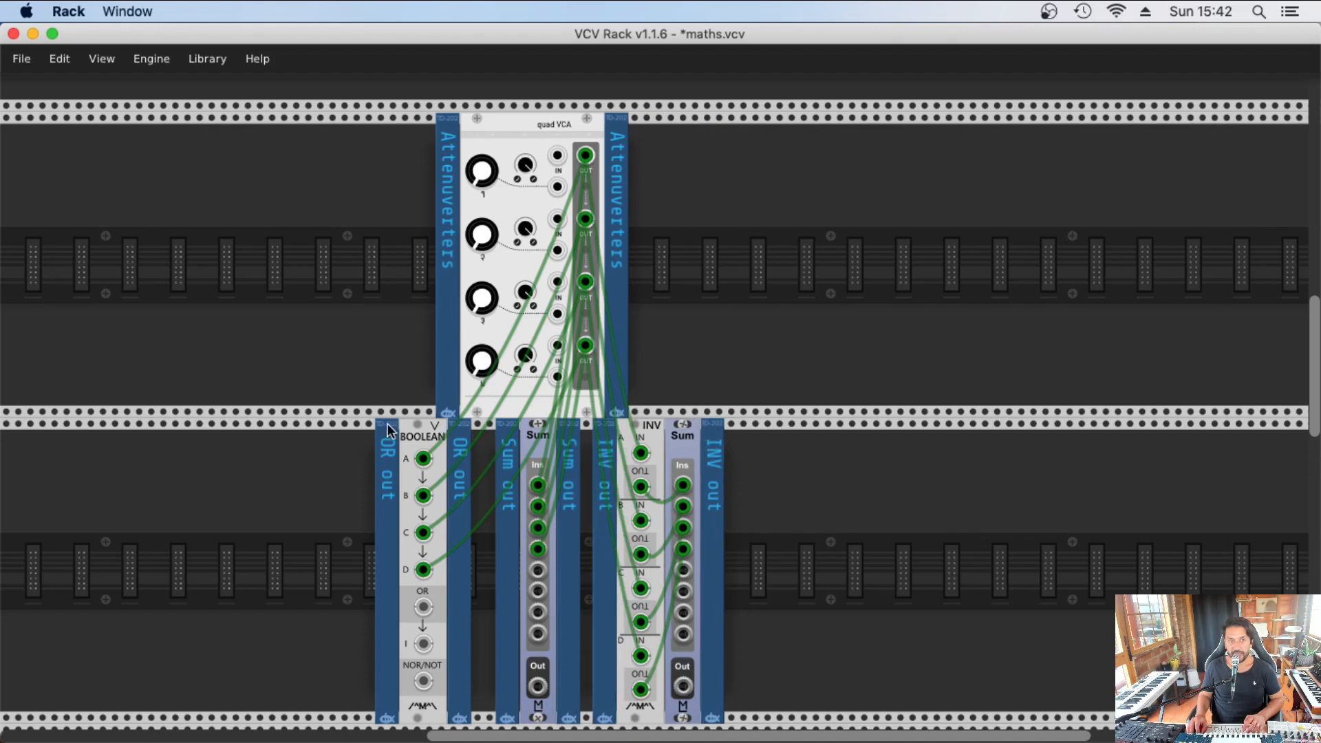
drag(388, 430, 399, 430)
- Check the Maths image in Preview, then add a Befaco Slew Limiter to the left of the quad VCA in VCV Rack
key(super+Tab)
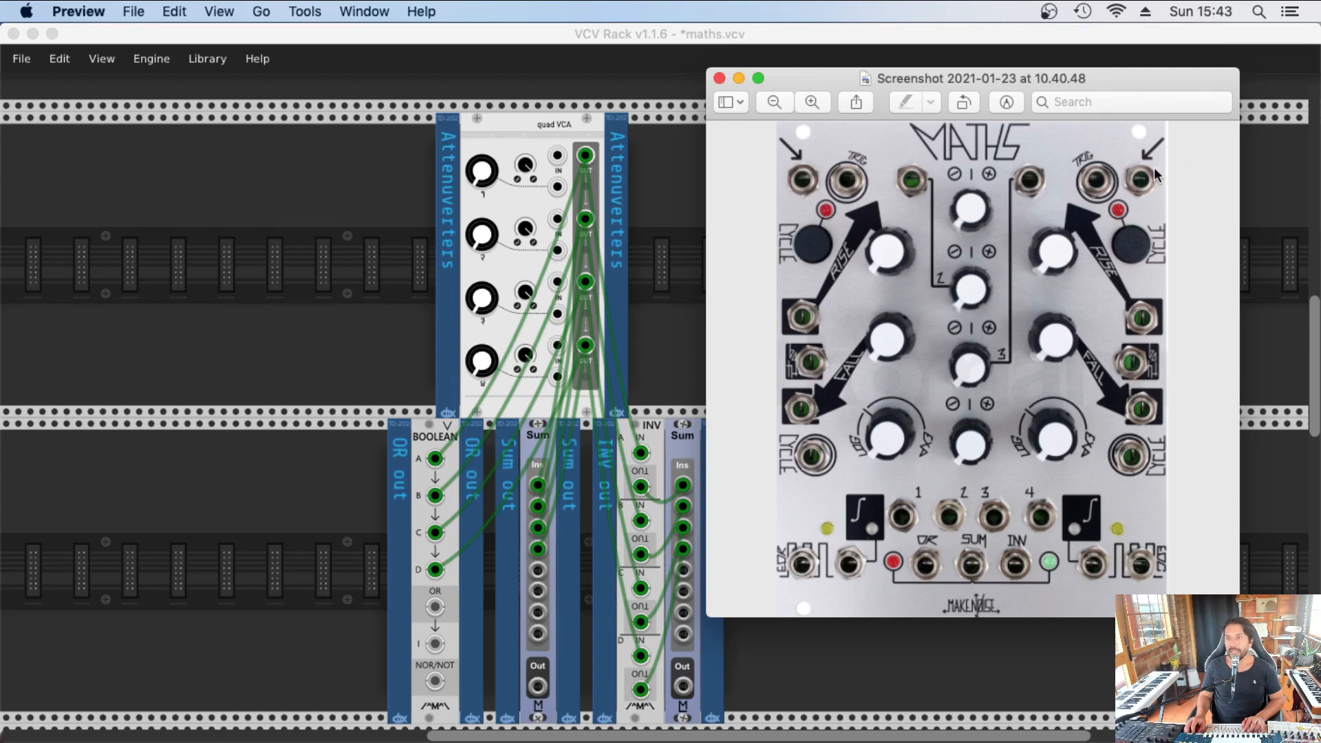
click(686, 197)
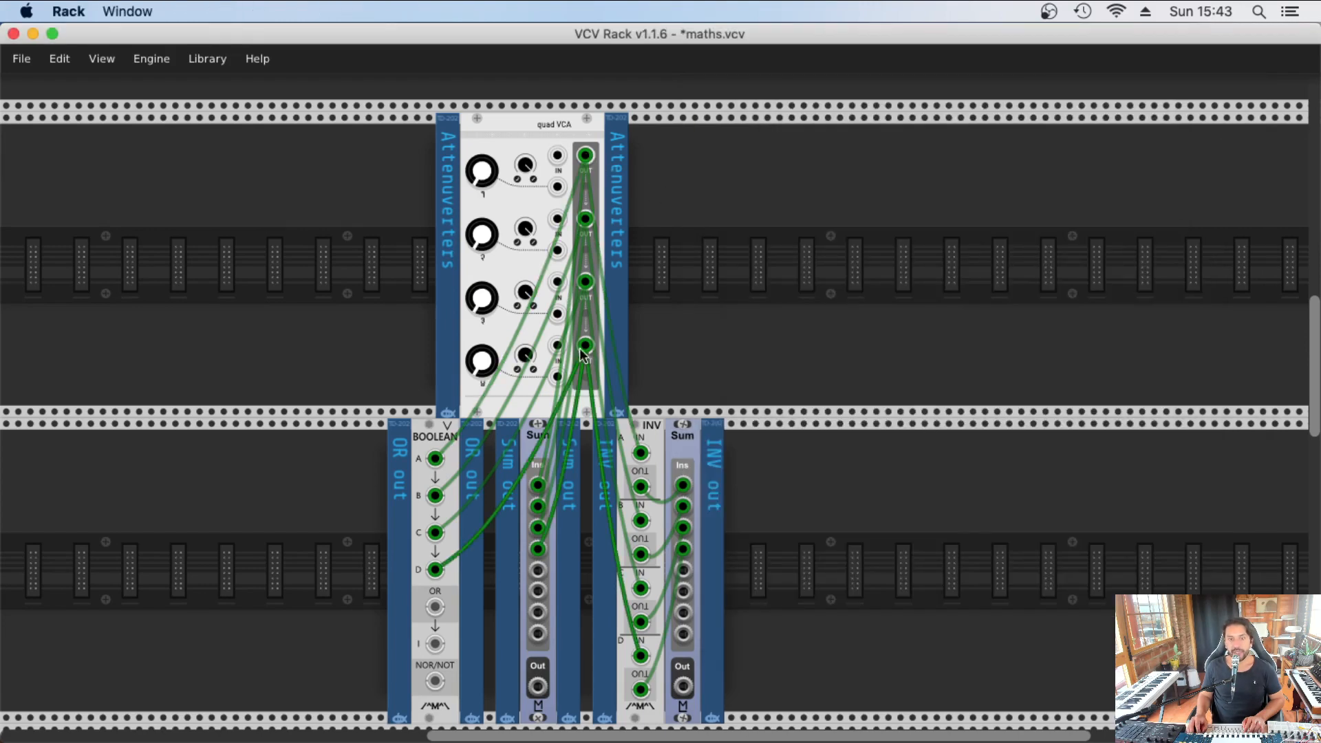
right_click(392, 271)
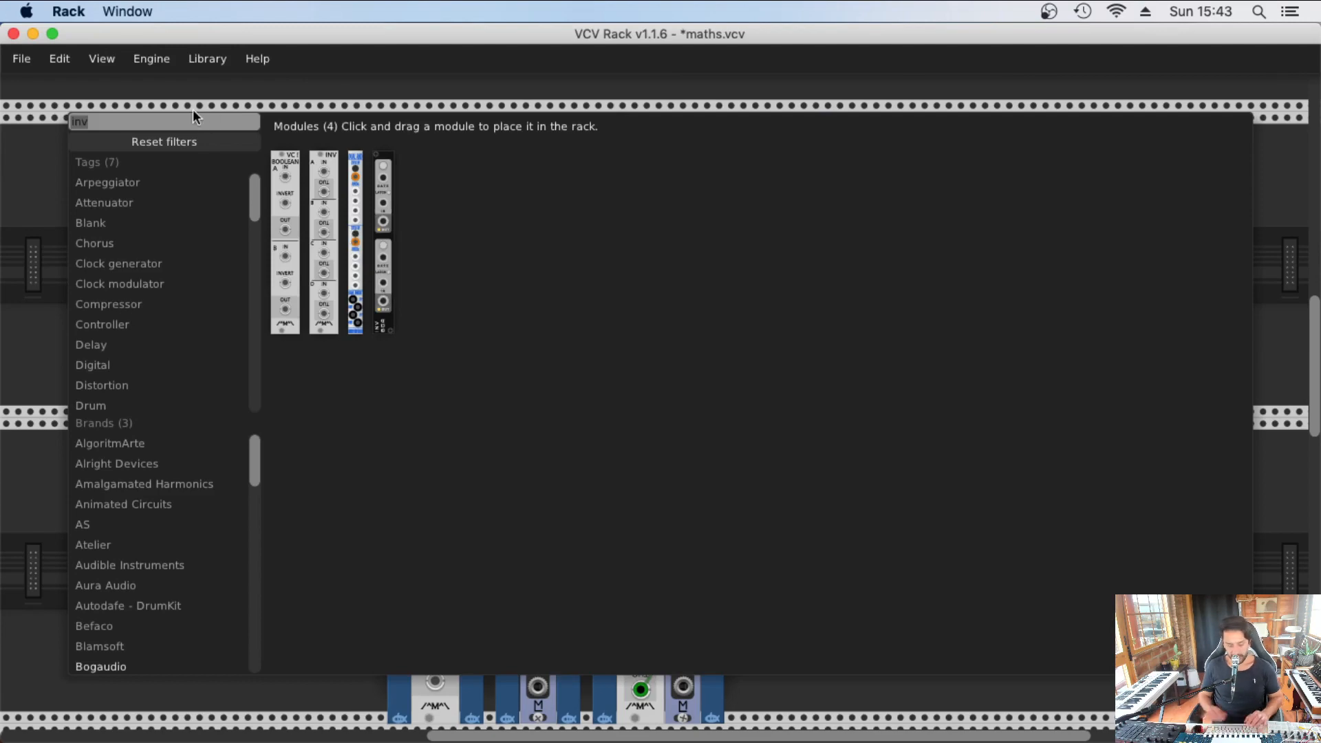
text(slew)
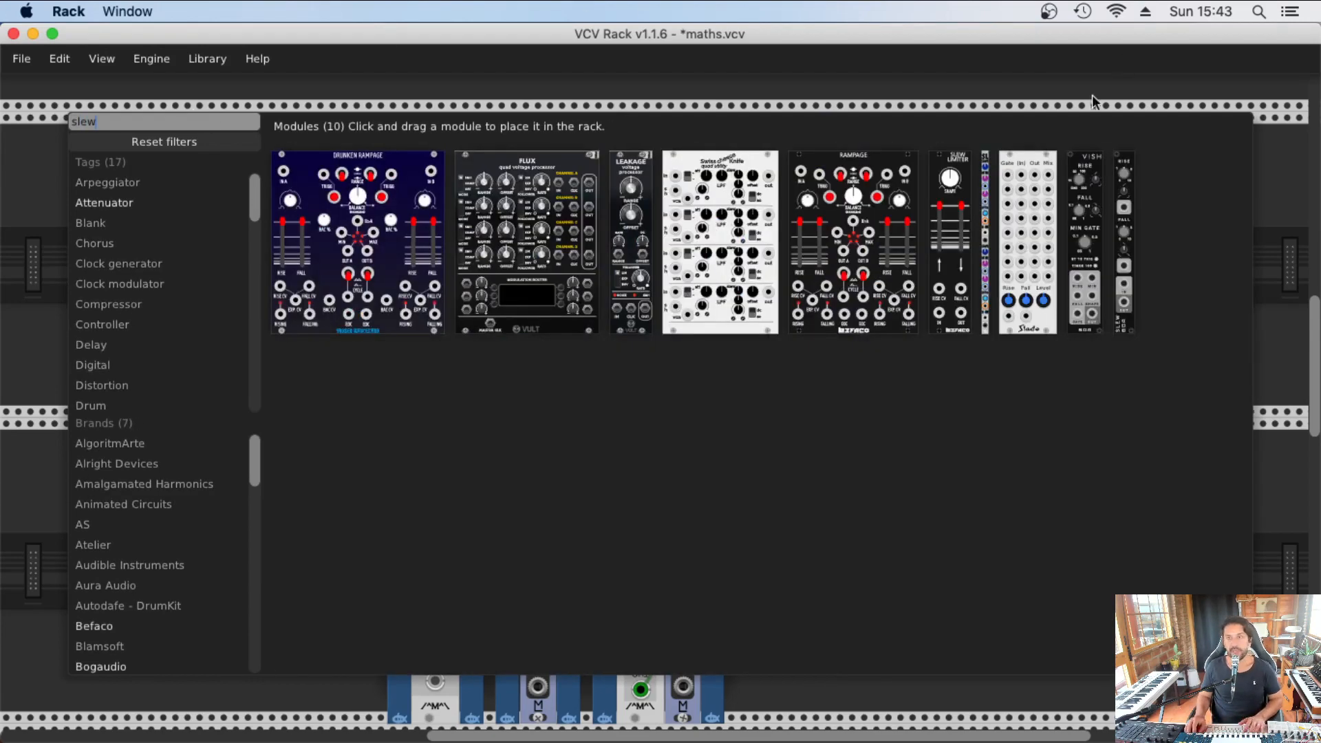
click(953, 157)
drag(930, 178, 353, 132)
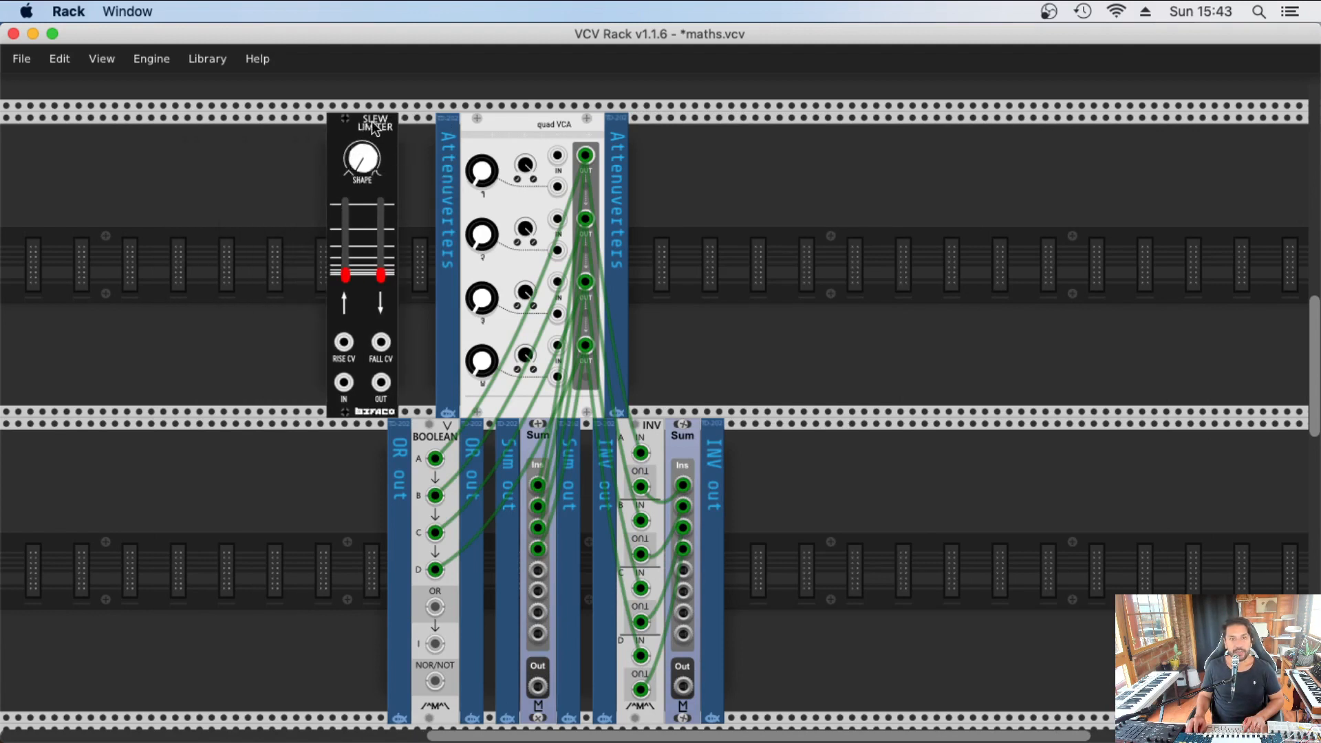
drag(372, 128, 323, 128)
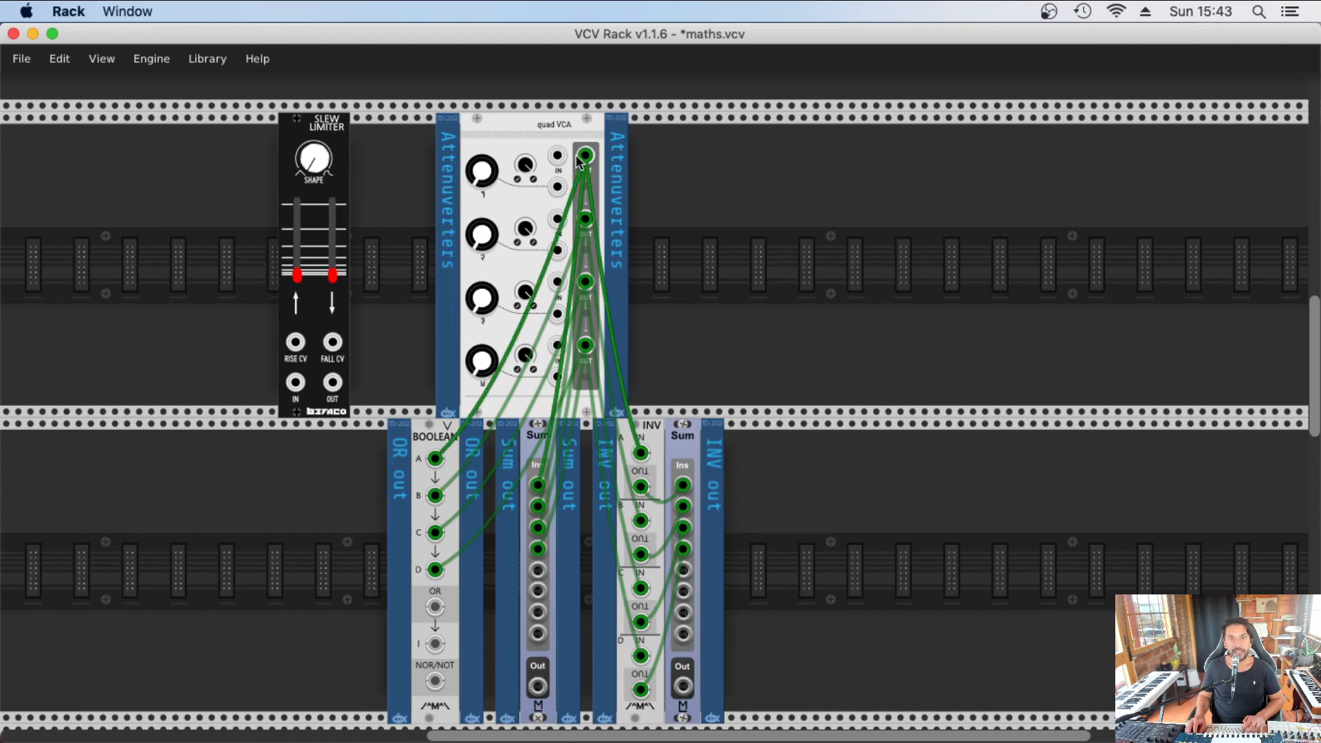
- Patch the quad VCA's first output into the Slew Limiter's input and place a duplicate Slew Limiter to the right of the quad VCA
drag(586, 155, 295, 382)
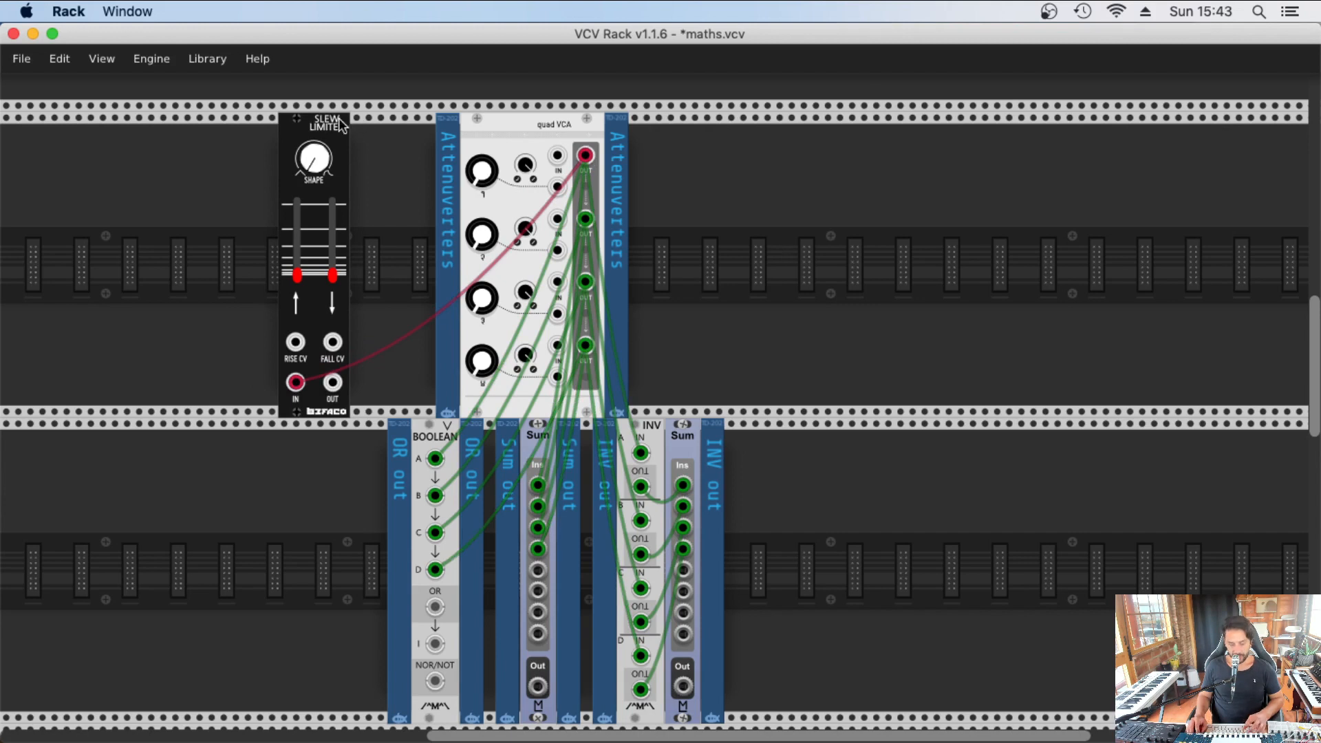
key(super+d)
click(821, 137)
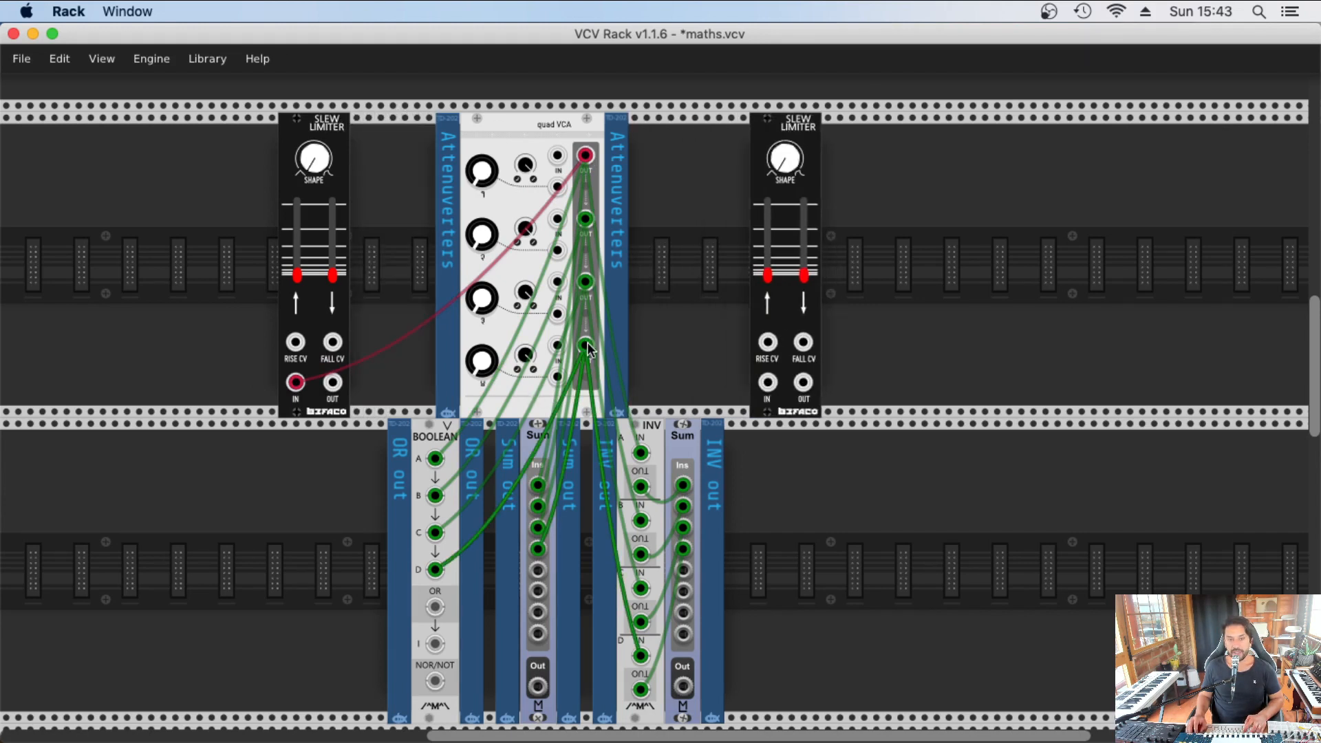
- Patch the quad VCA's fourth output into the right Slew Limiter with a blue cable, and repatch the left Slew Limiter with a matching blue cable
drag(585, 346, 694, 340)
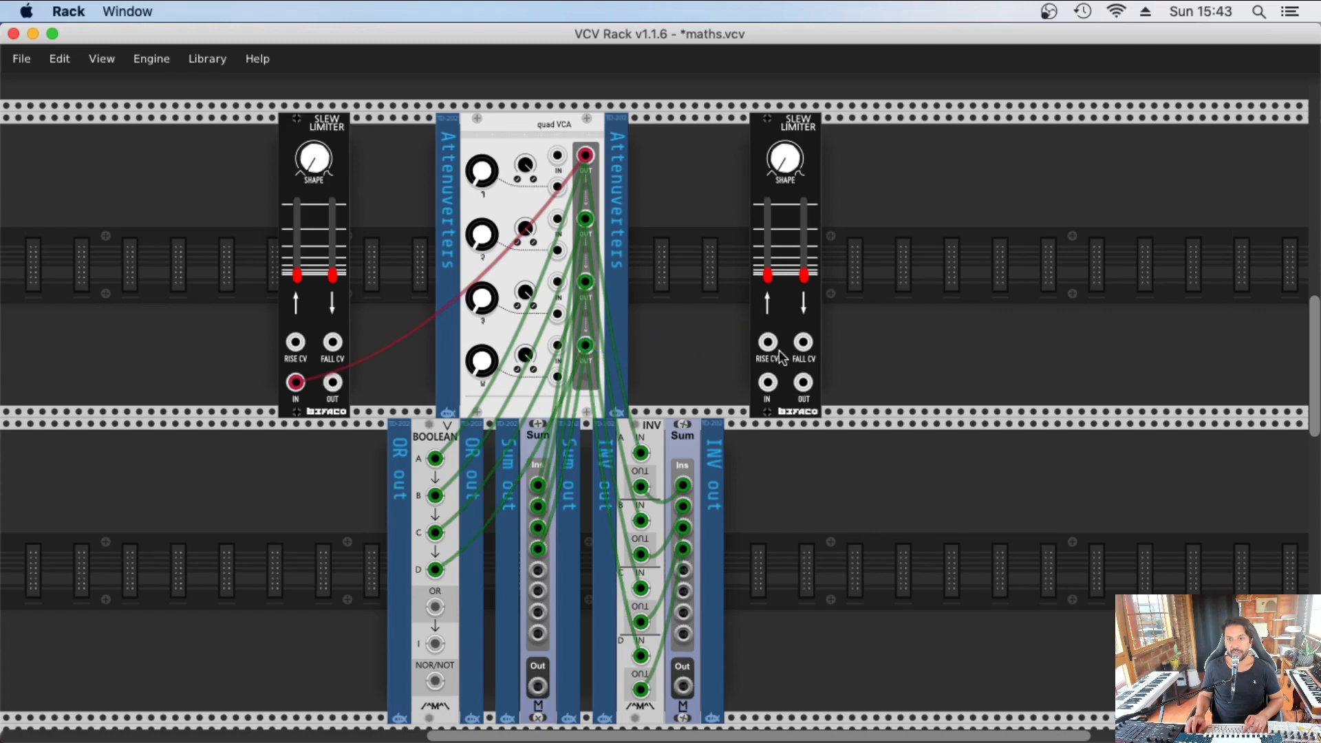
click(769, 384)
click(769, 384)
drag(768, 384, 586, 347)
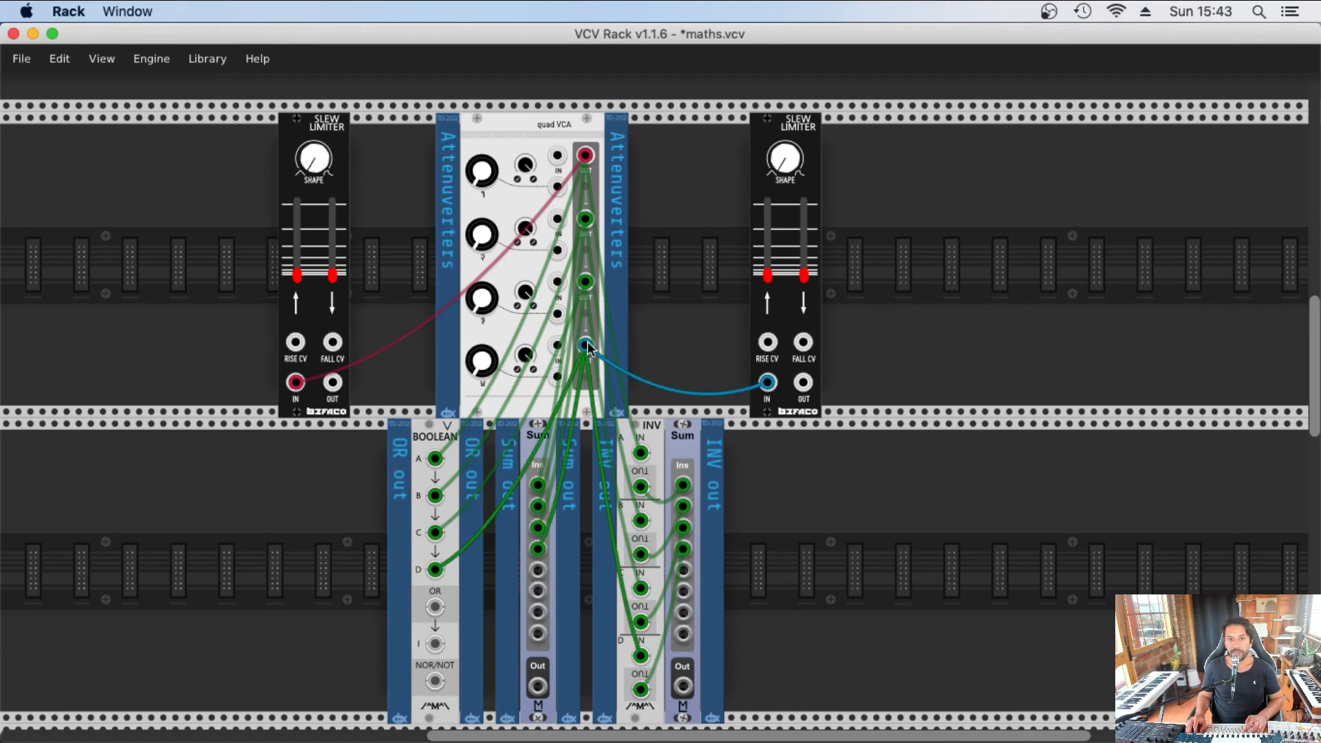
mouse_move(296, 383)
mouse_down()
mouse_move(295, 363)
mouse_move(296, 381)
mouse_move(590, 161)
mouse_up()
click(296, 383)
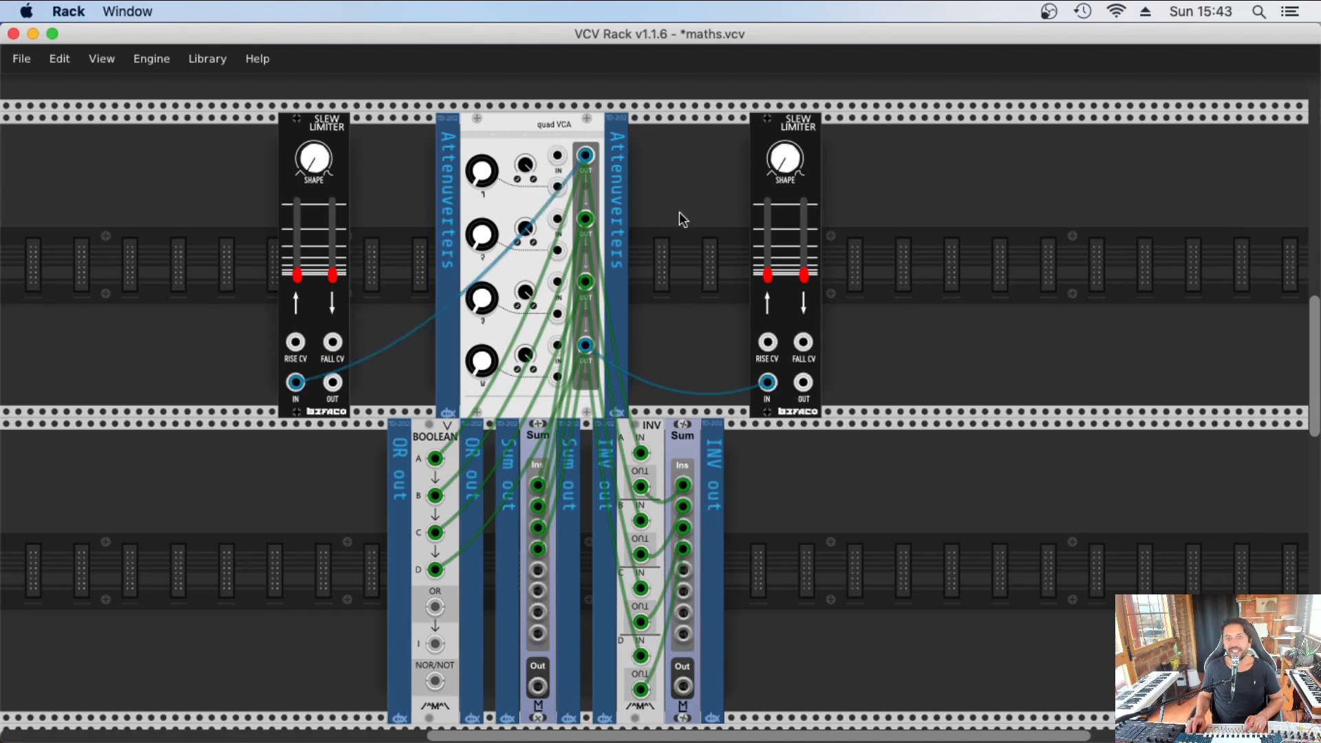
drag(779, 121, 791, 123)
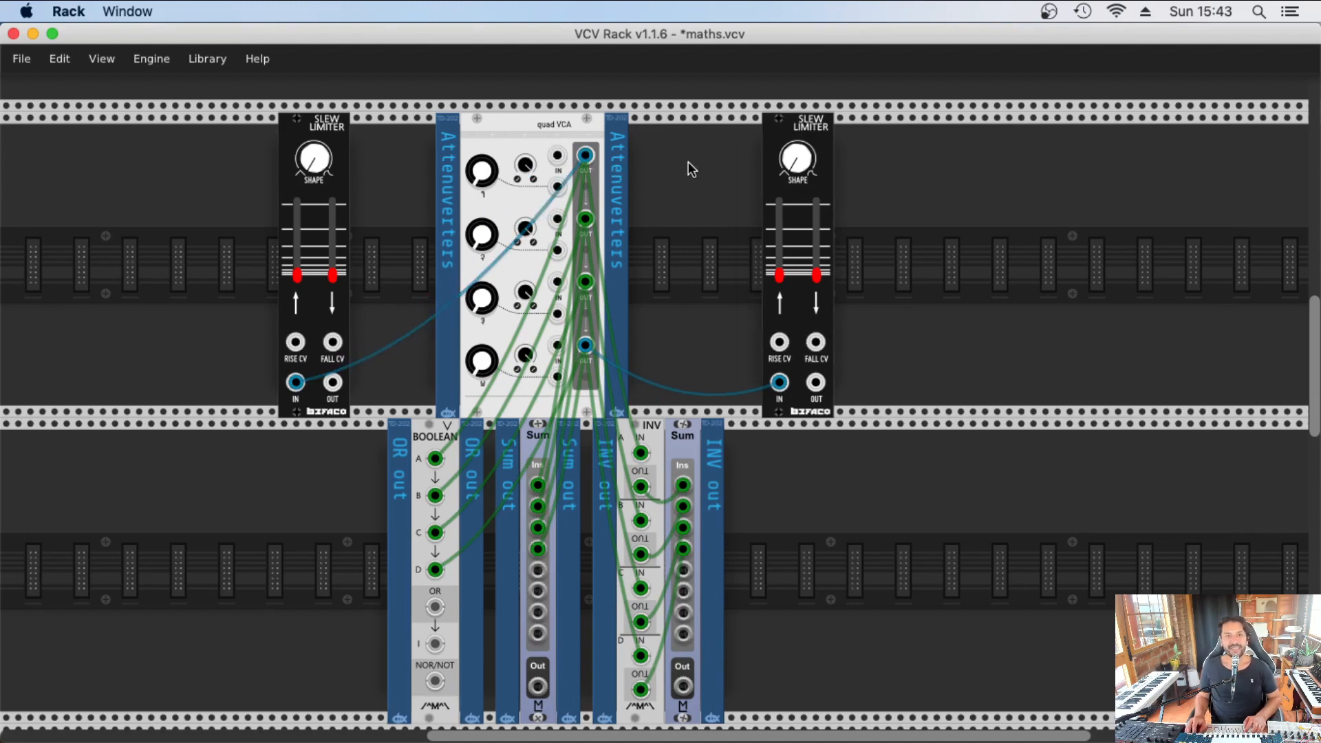
- Check the Maths image in Preview, then add the NYSTHI AD envelope module to the left of the OR group in VCV Rack
key(super+Tab)
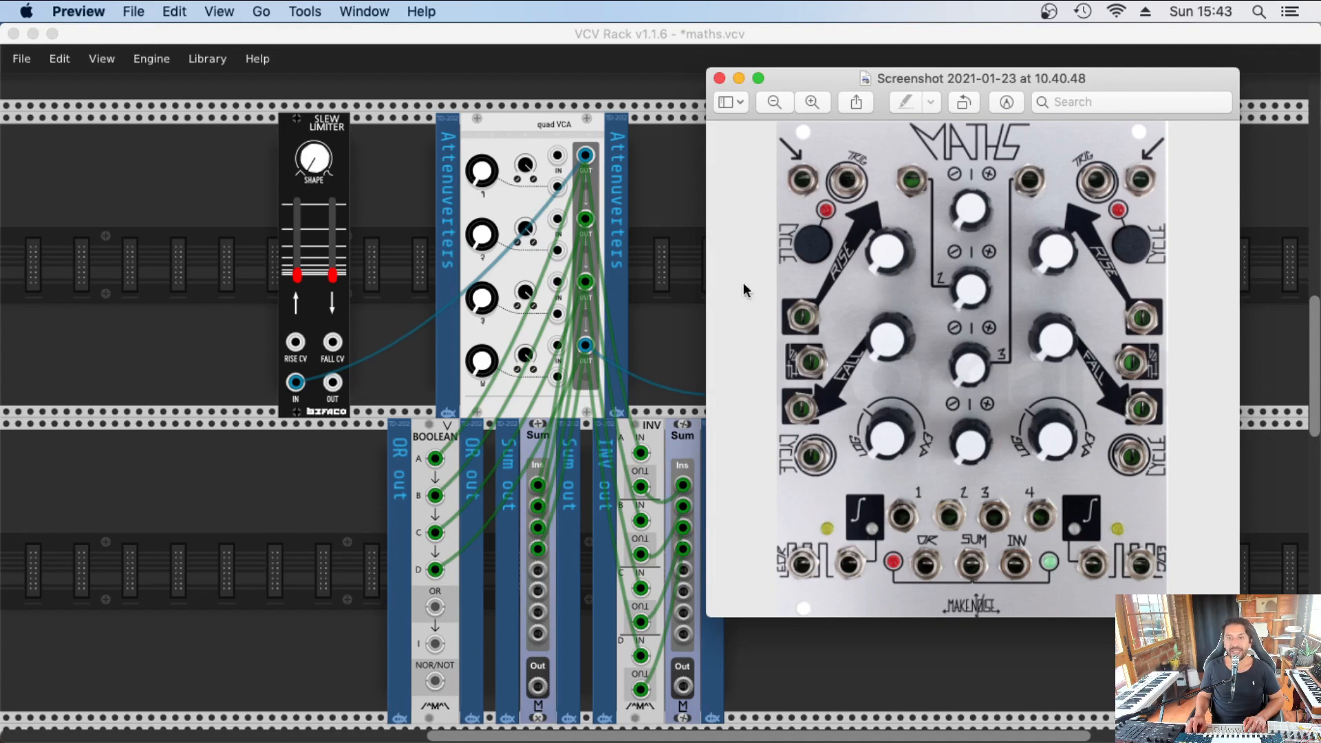
click(687, 204)
right_click(916, 207)
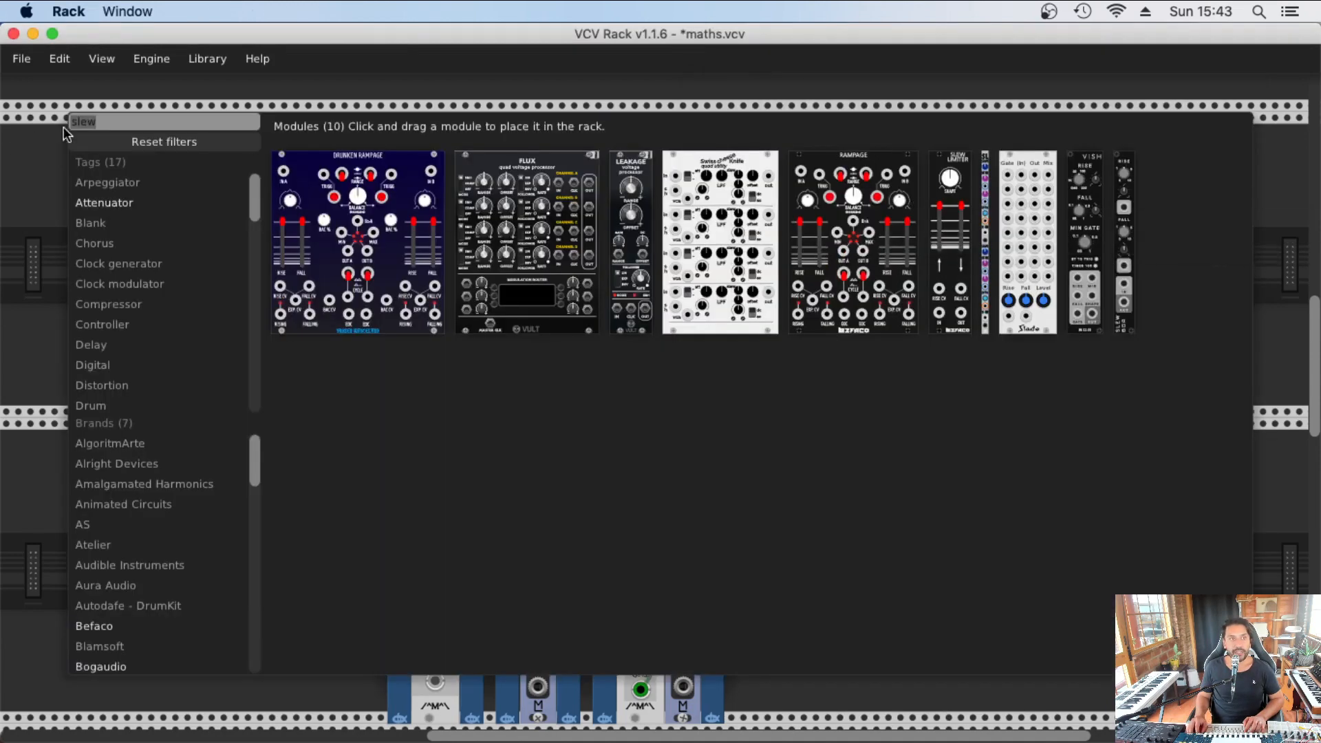
text(ad)
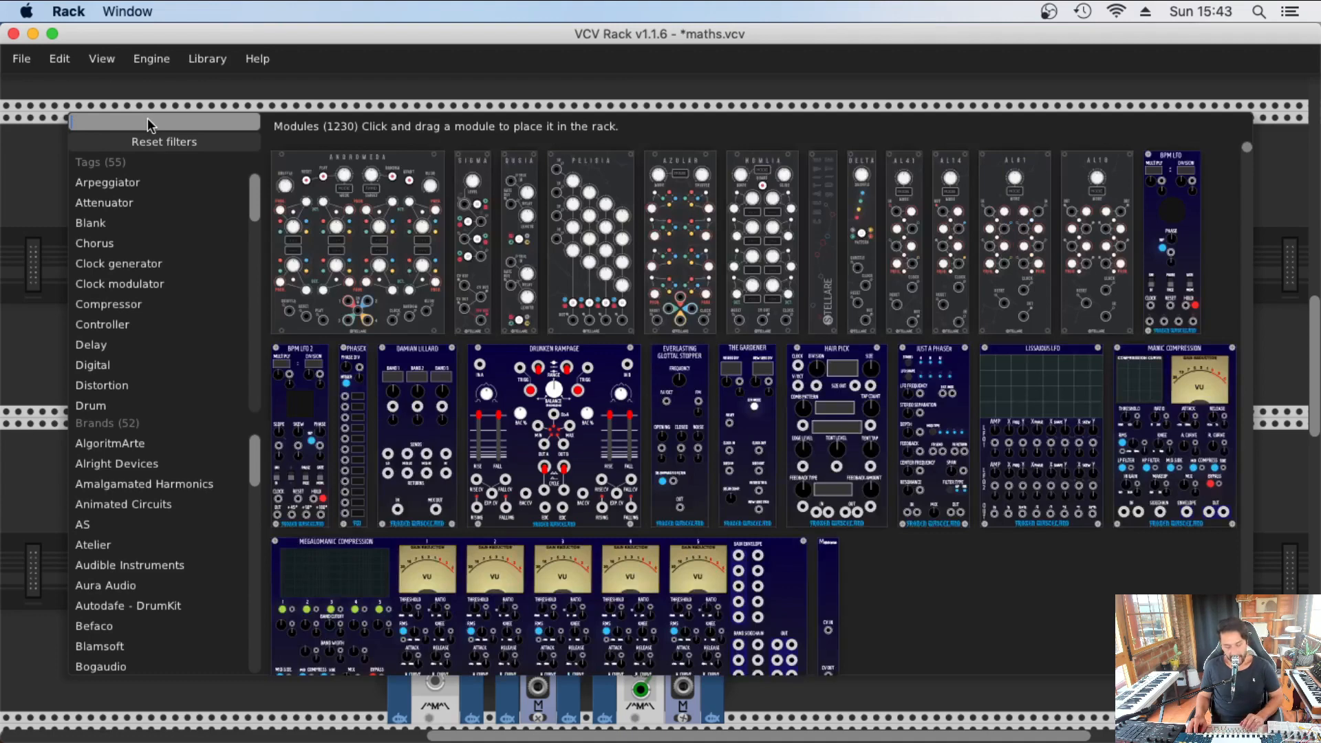
scroll(139, 308, down, 5)
scroll(172, 554, down, 8)
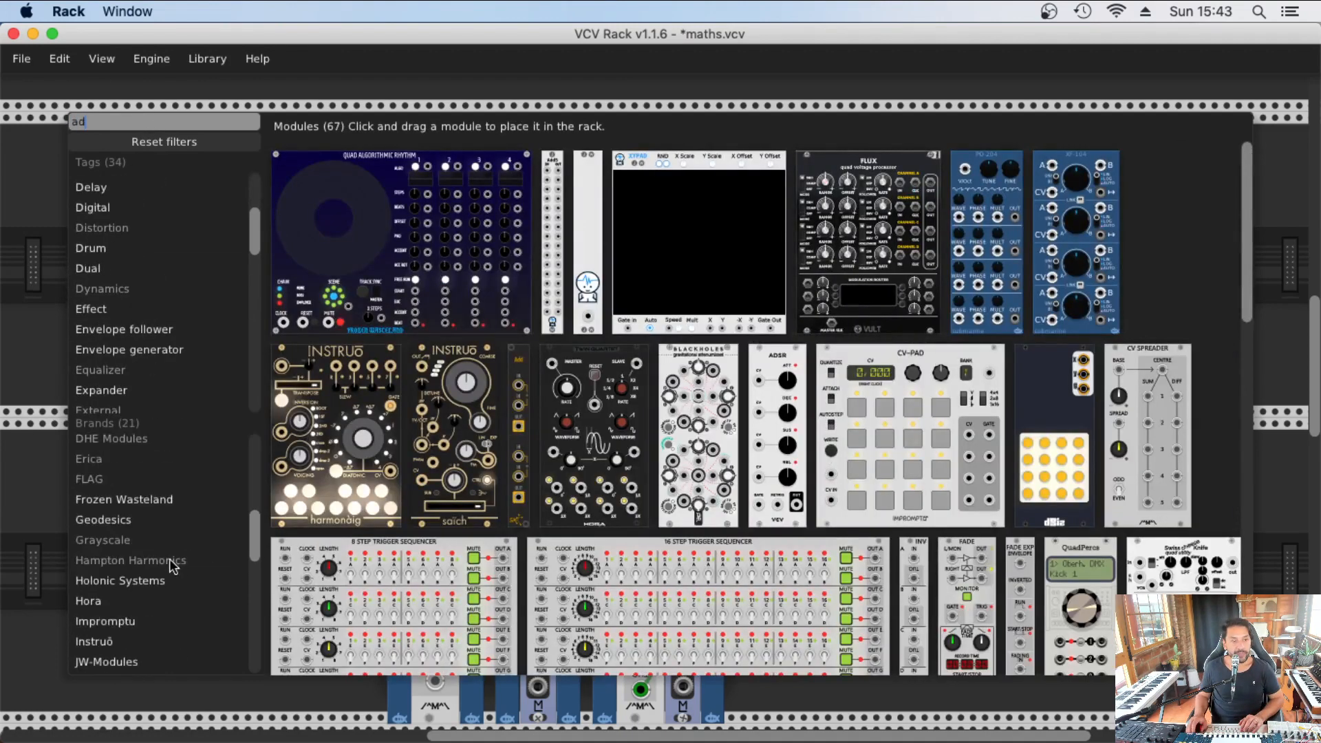
scroll(134, 578, down, 9)
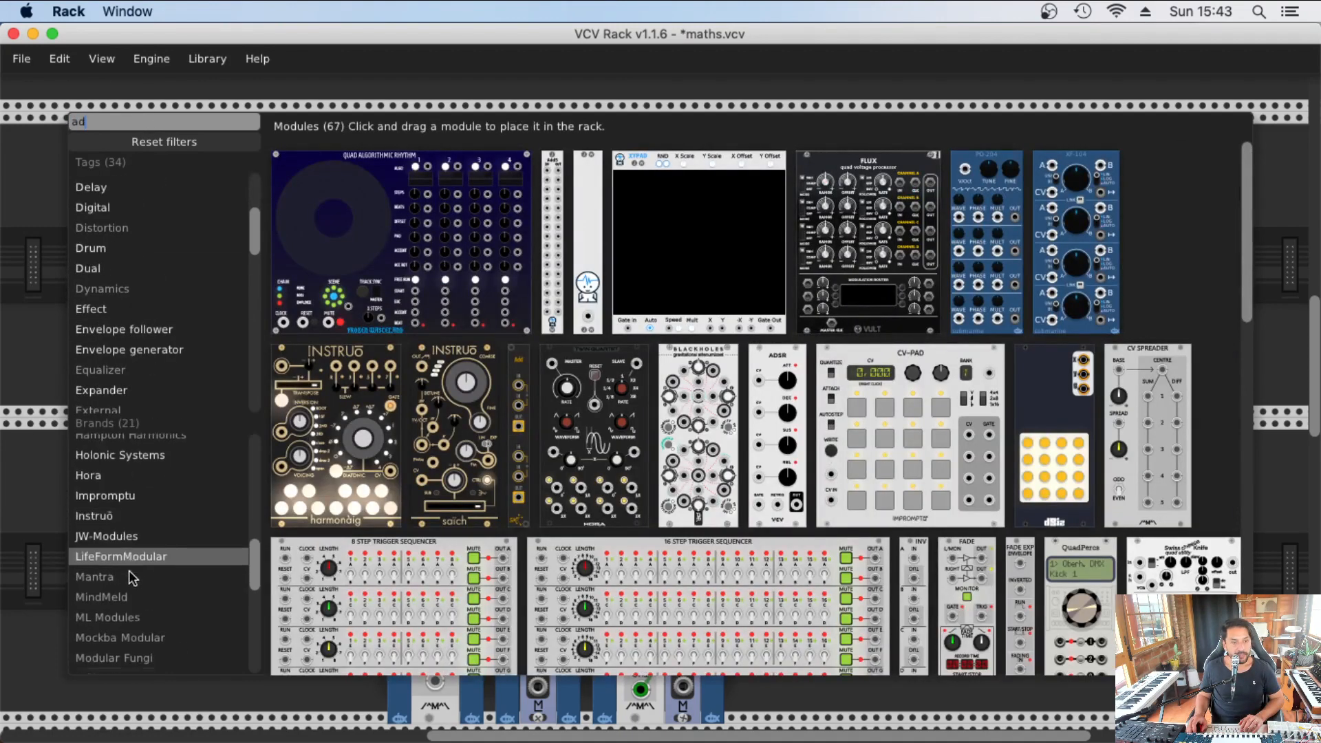
click(108, 634)
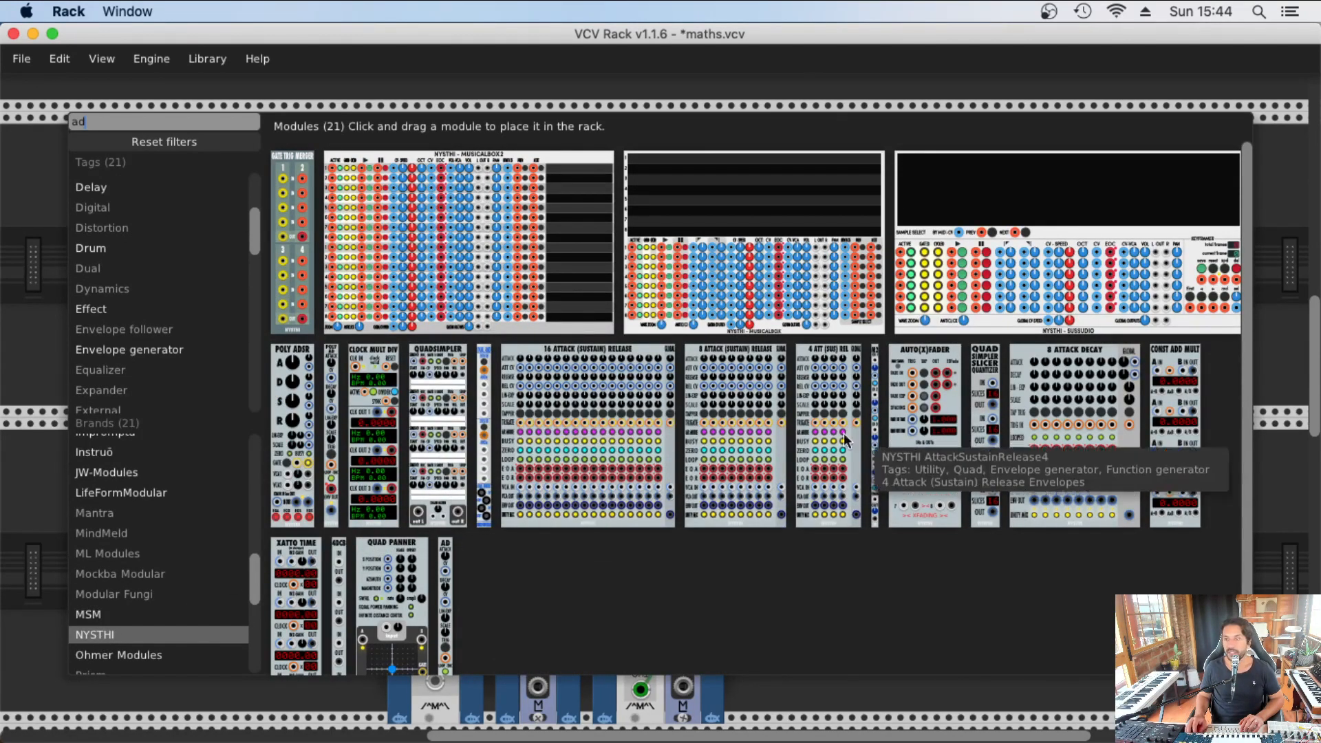
click(441, 551)
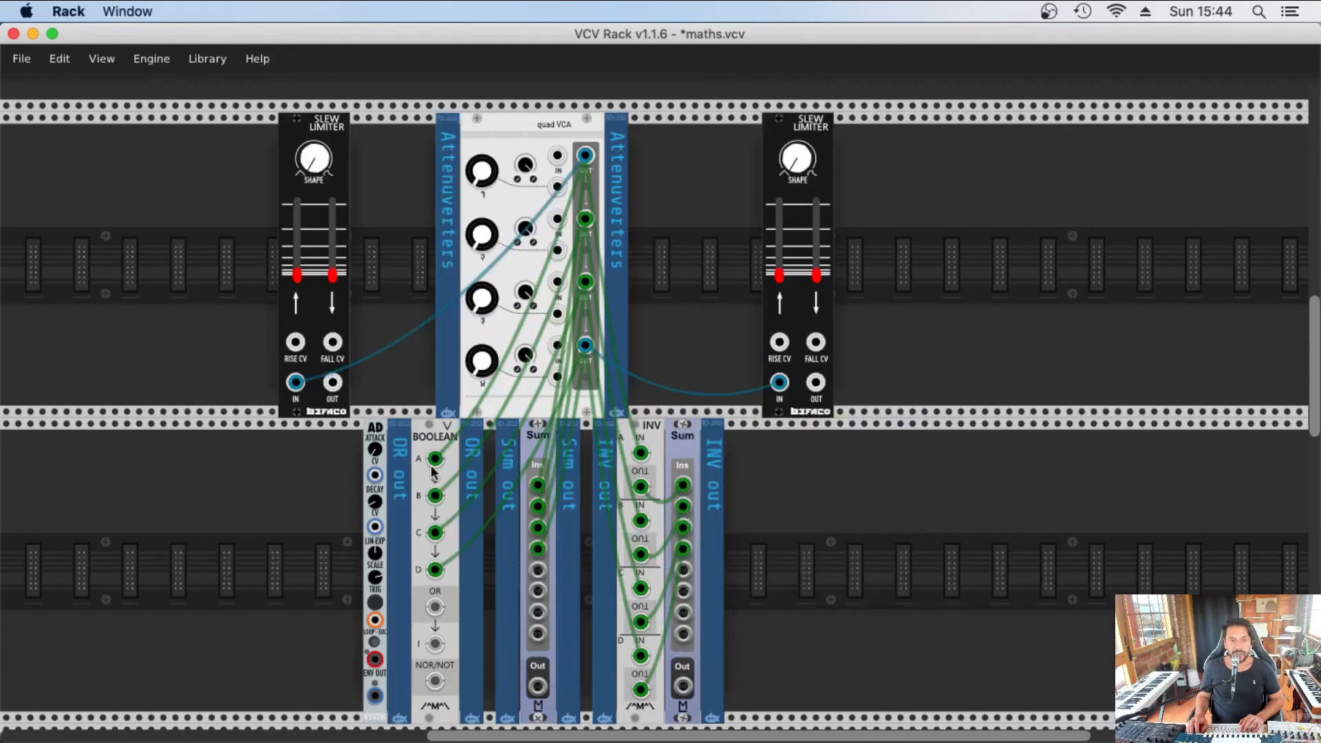
- Move the AD envelope module up into the upper row, between the left Slew Limiter and the quad VCA
drag(383, 241, 383, 129)
scroll(385, 268, up, 5)
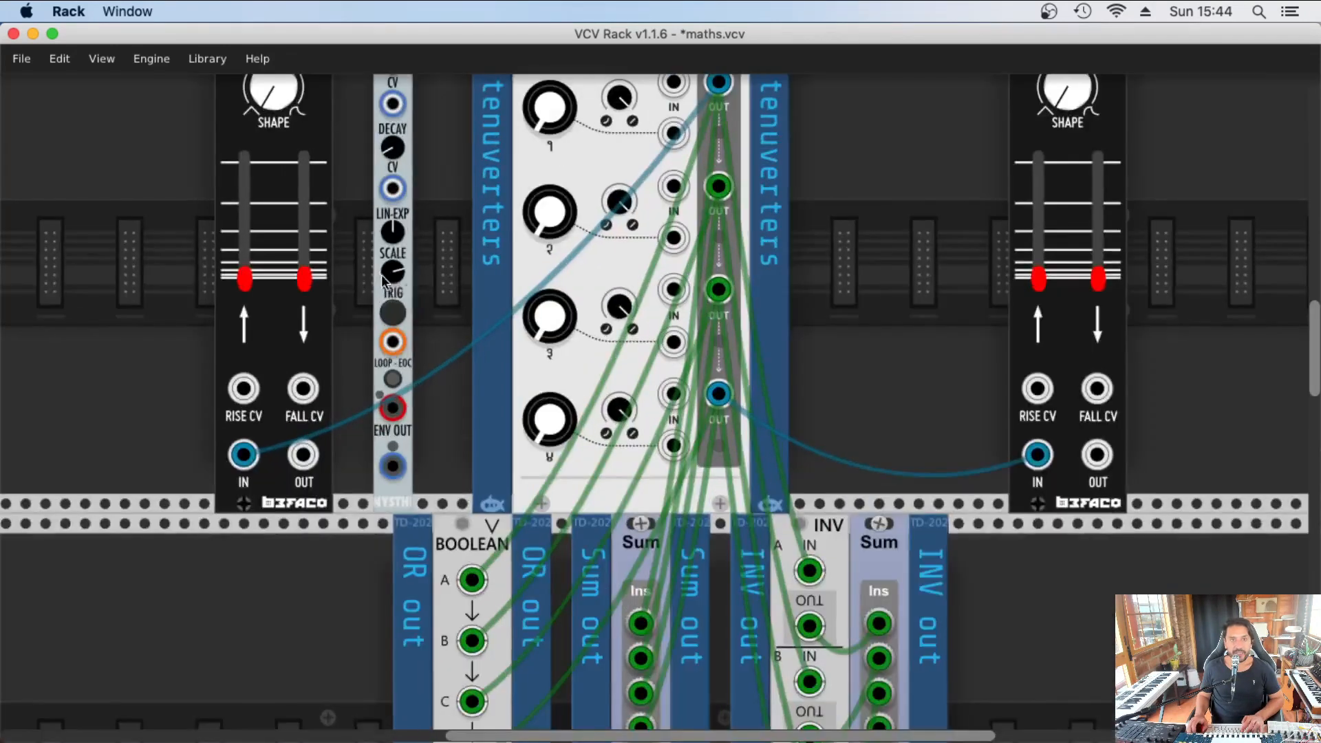
scroll(394, 270, up, 5)
scroll(395, 270, down, 1)
scroll(397, 276, down, 2)
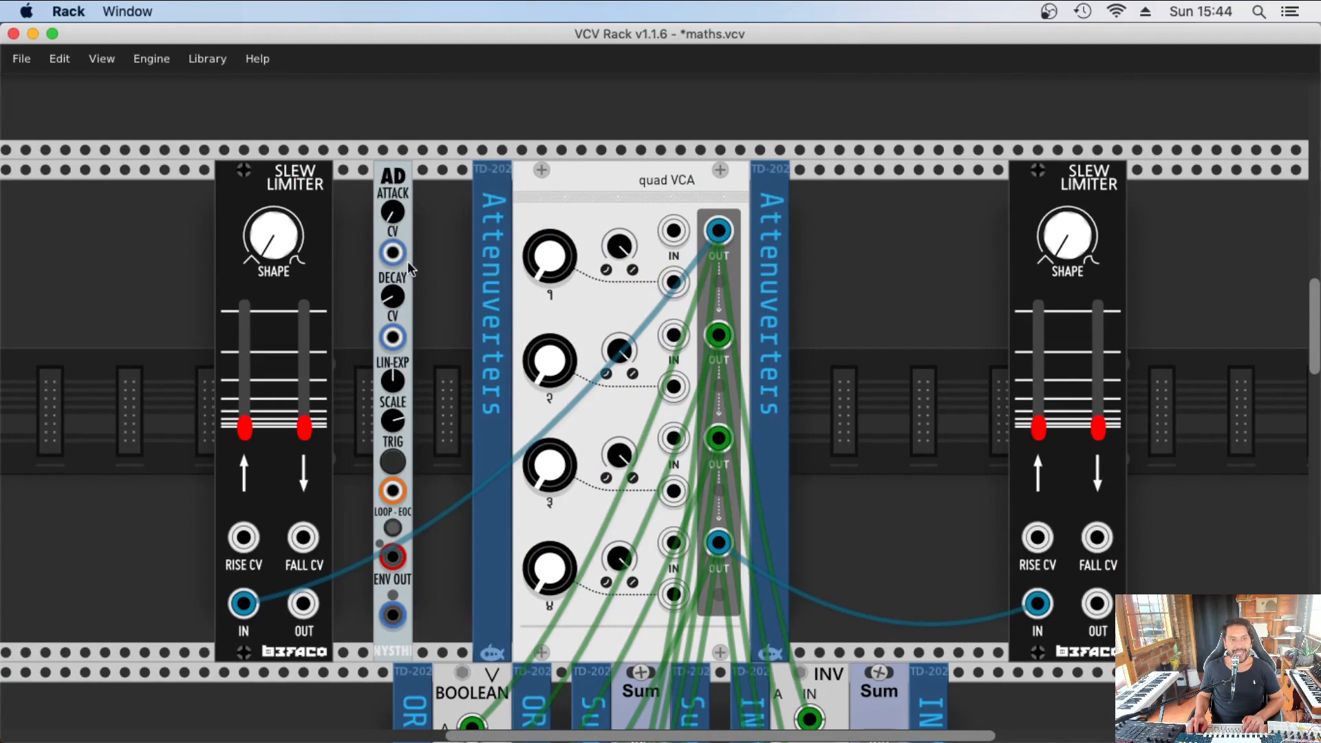
- Compare the AD module's attack and decay controls with the Maths image, then turn its LIN-EXP knob toward exponential
drag(395, 213, 395, 189)
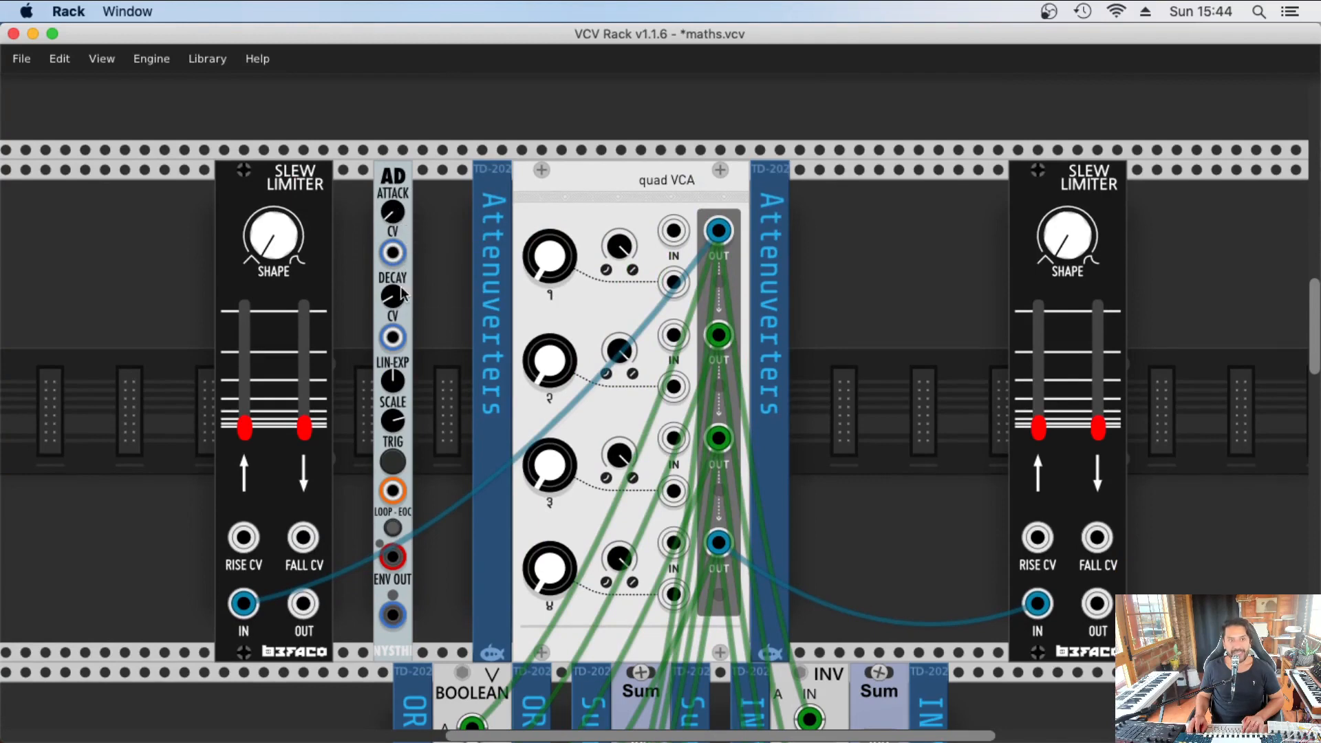
drag(395, 297, 395, 288)
key(super+Tab)
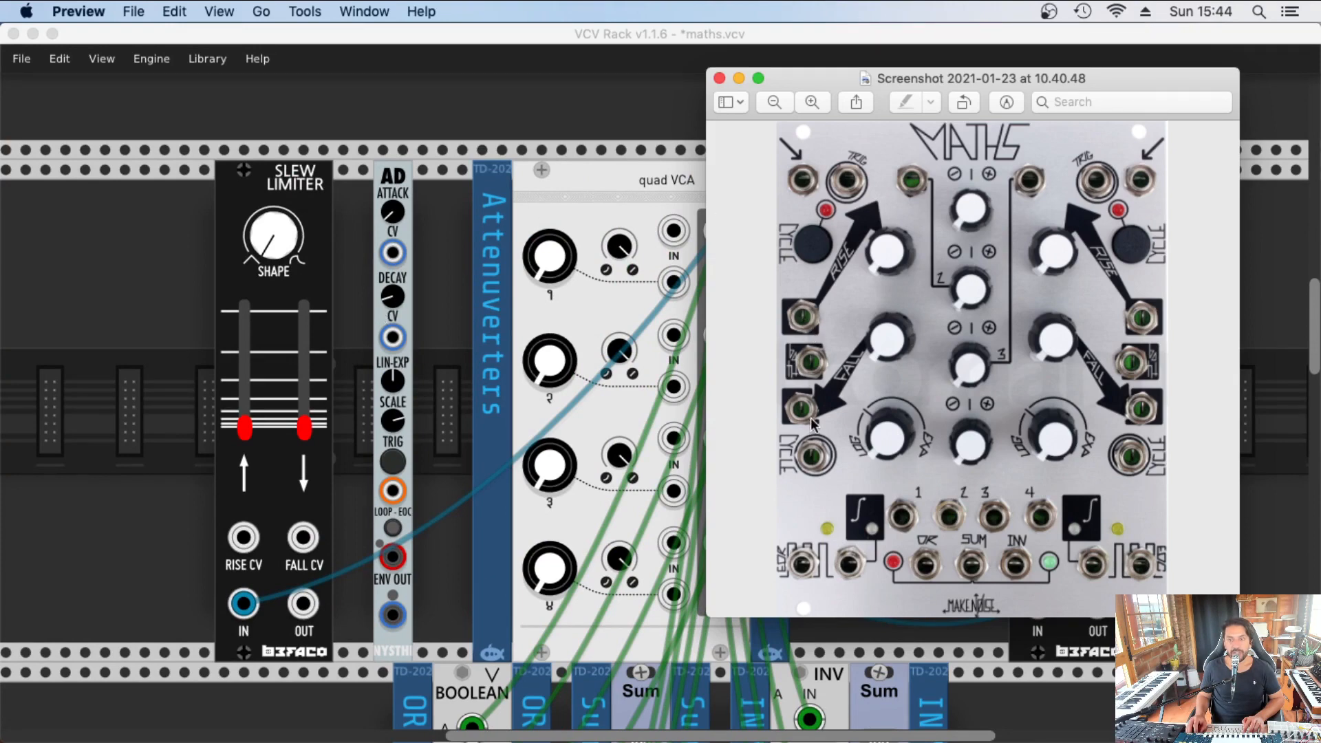
click(366, 270)
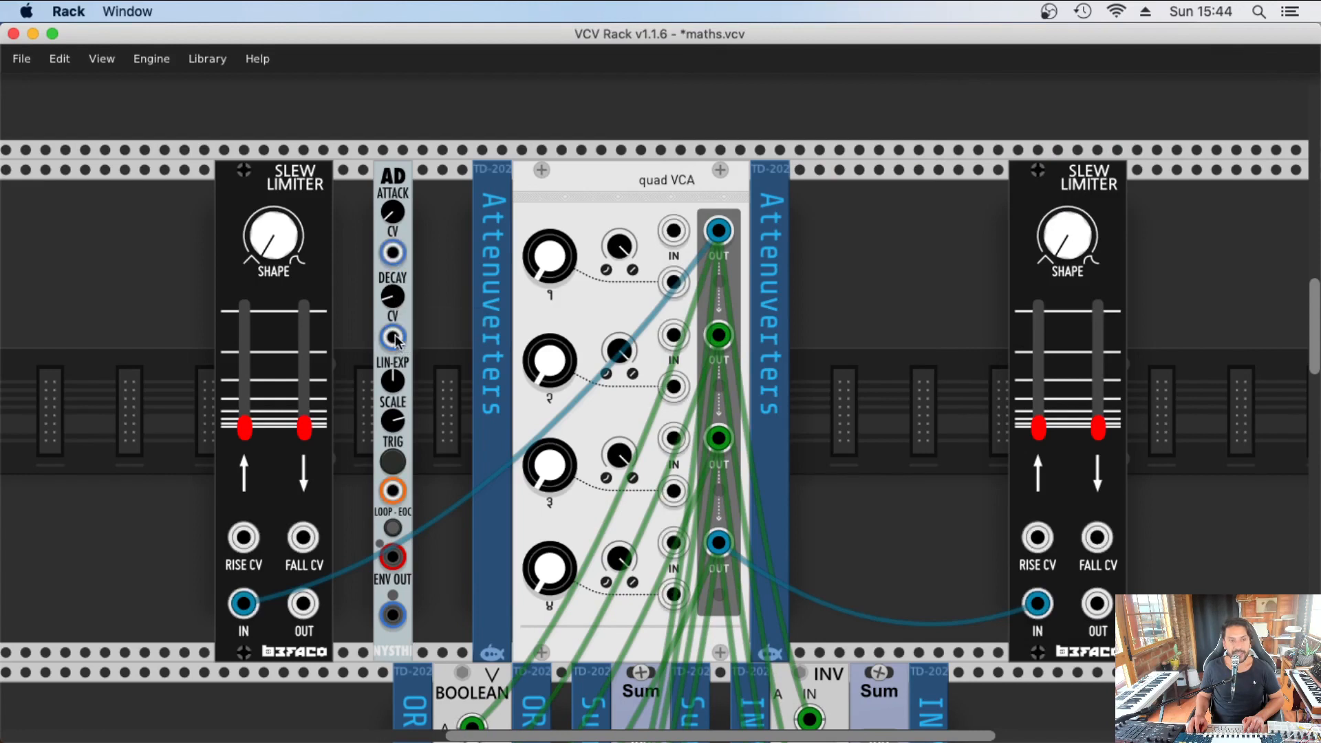
mouse_move(400, 384)
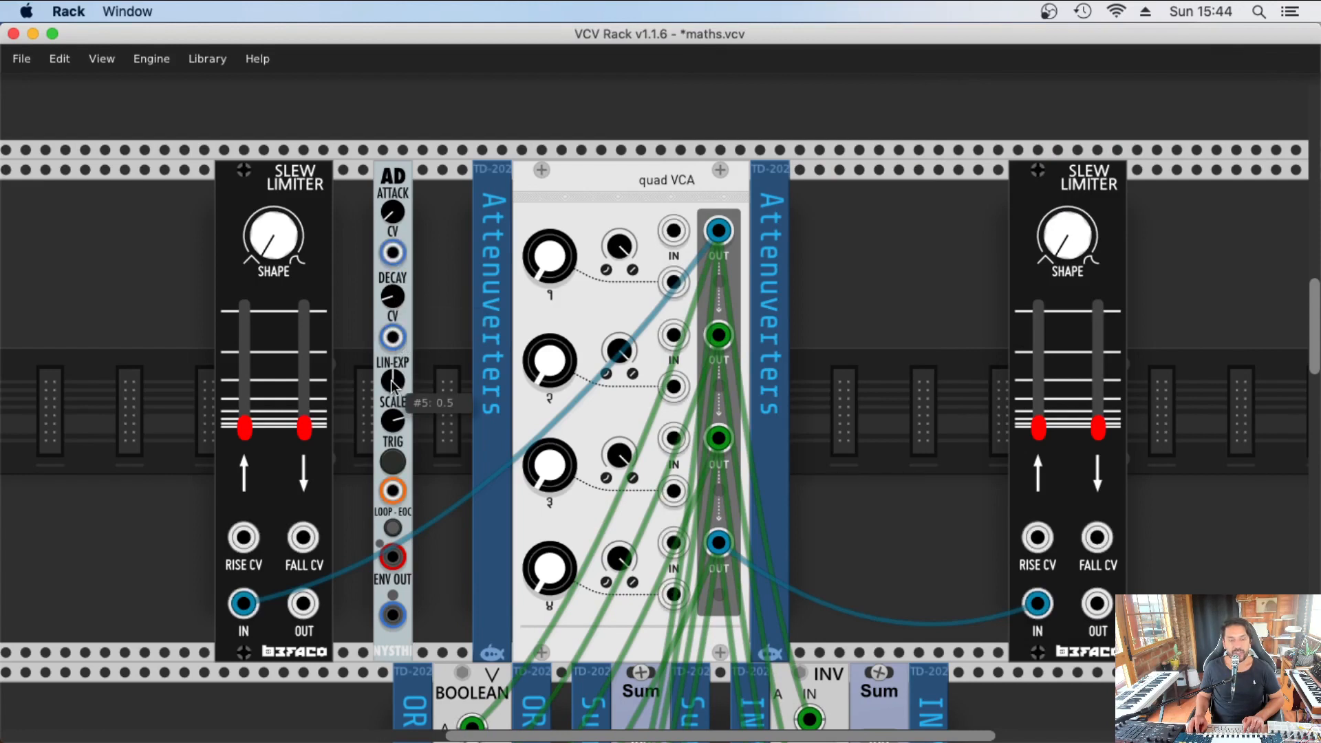
drag(392, 384, 392, 426)
drag(393, 380, 392, 405)
- Test the AD module's manual trigger and loop switch, and compare its controls, trigger input and envelope output with the Maths image
key(super+Tab)
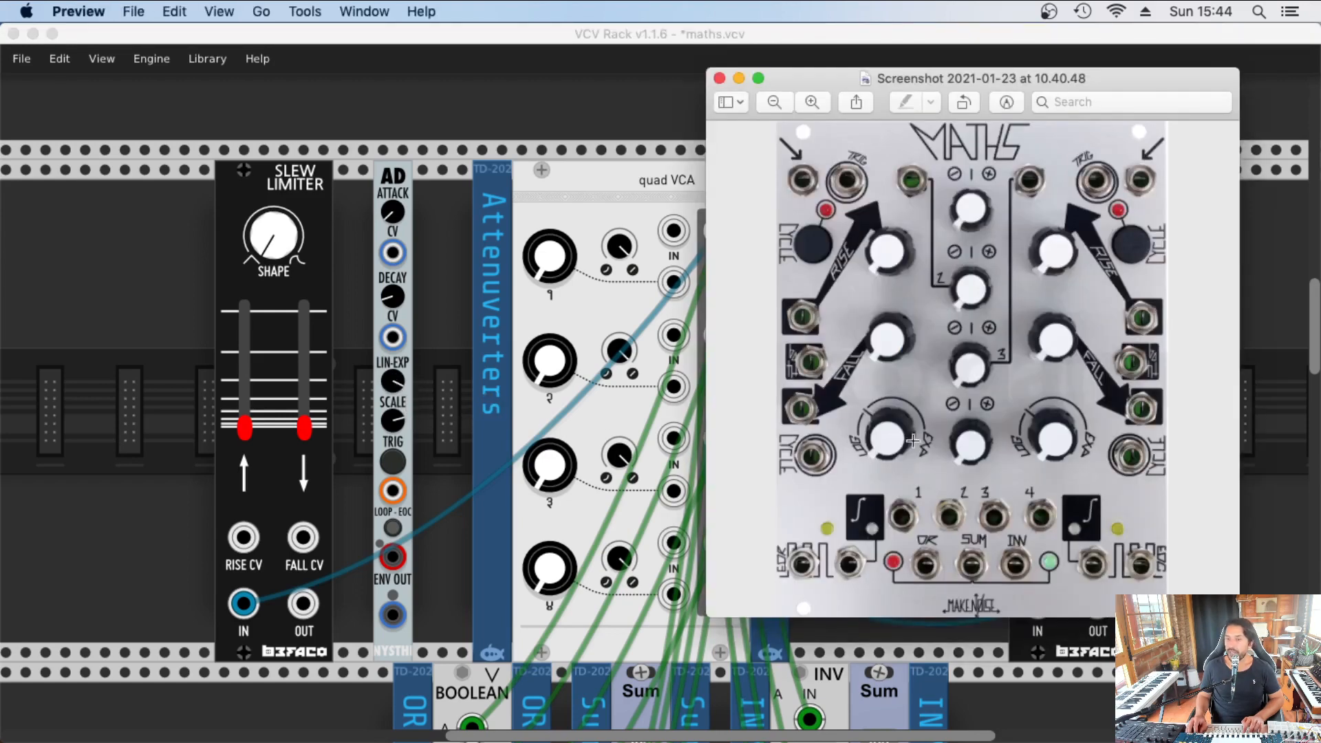
click(389, 404)
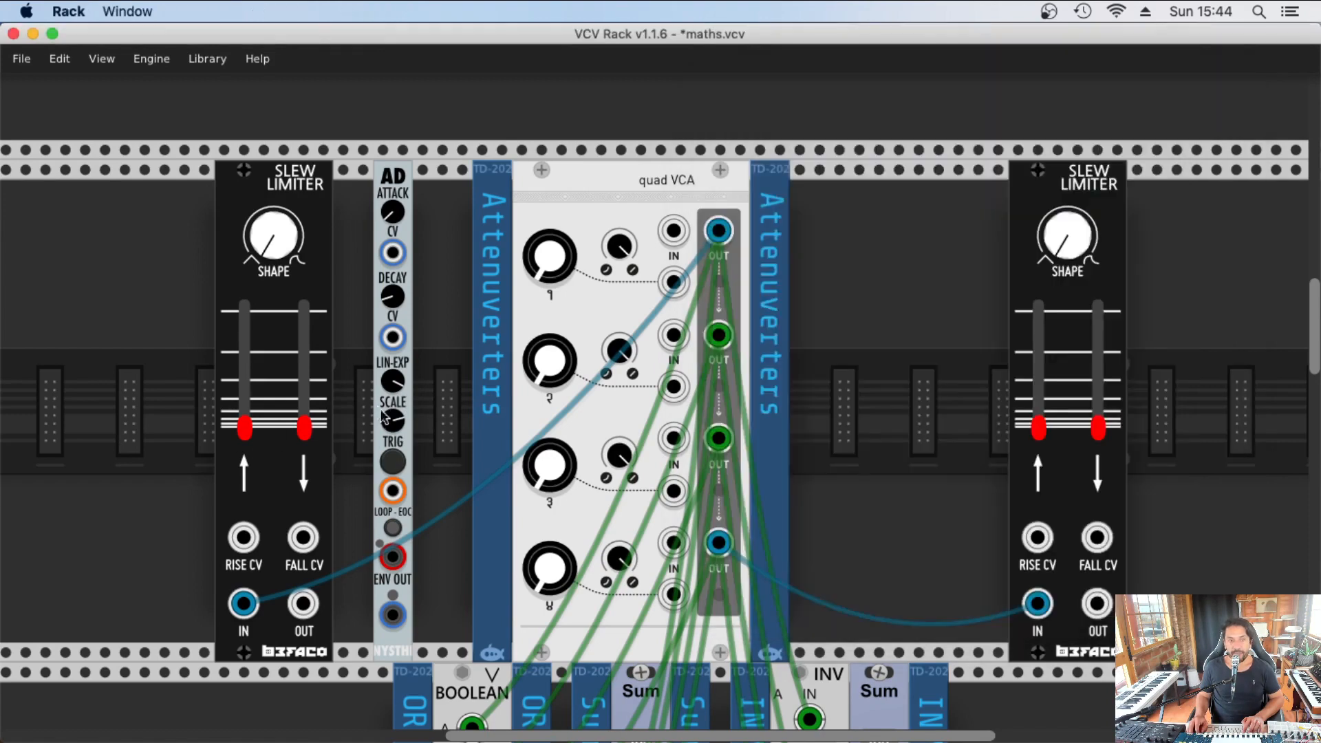
click(390, 465)
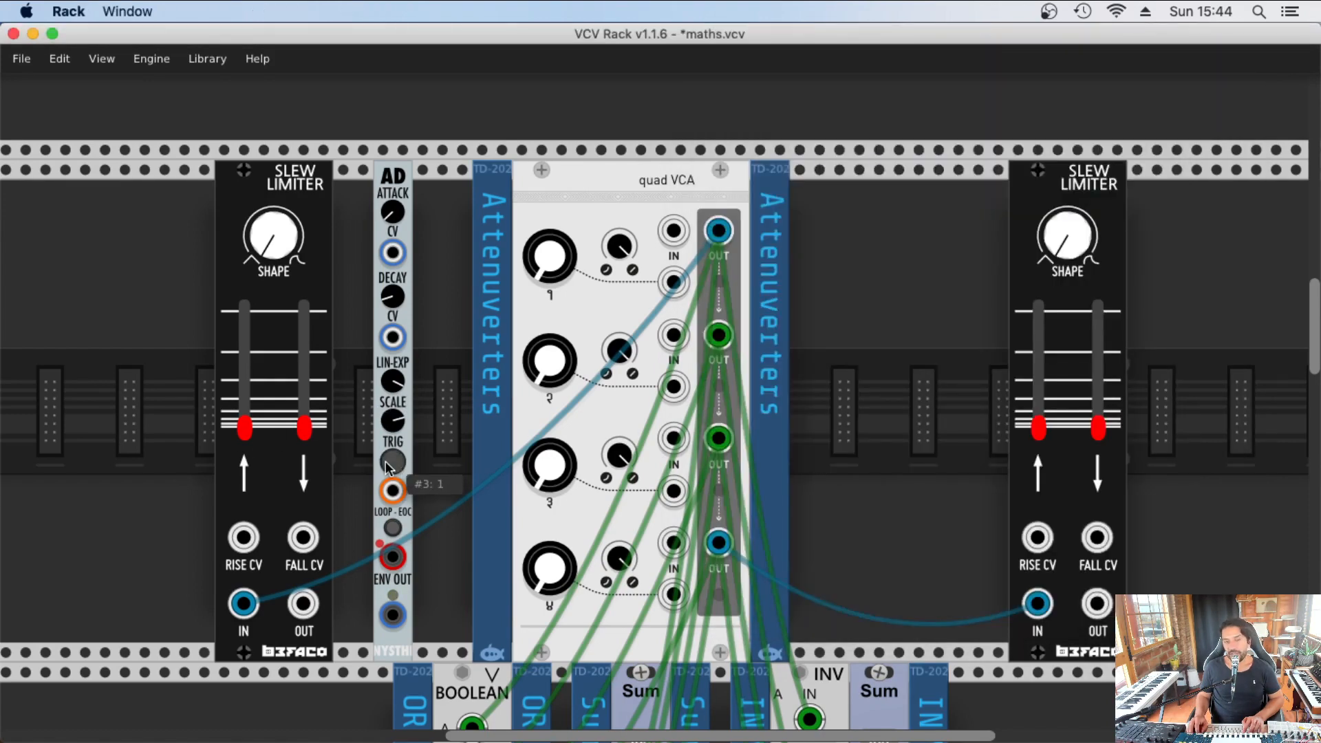
key(super+Tab)
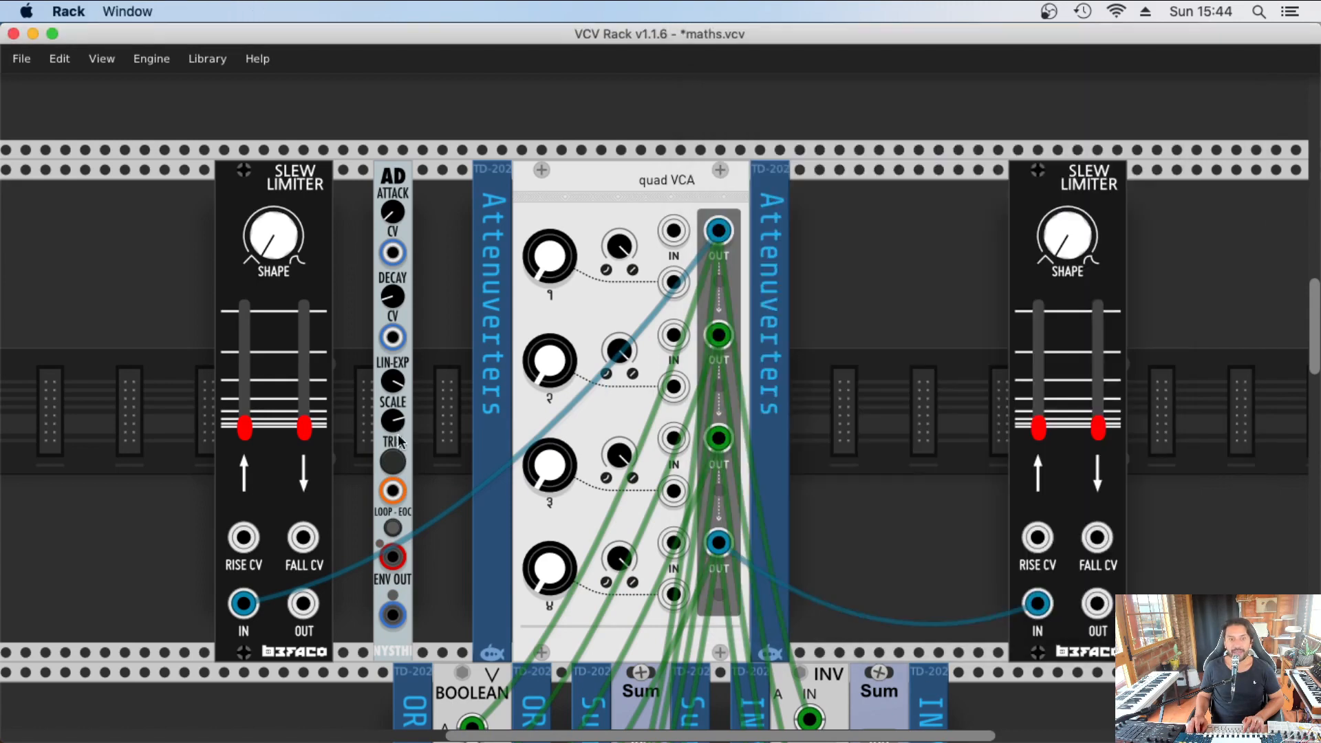
click(547, 382)
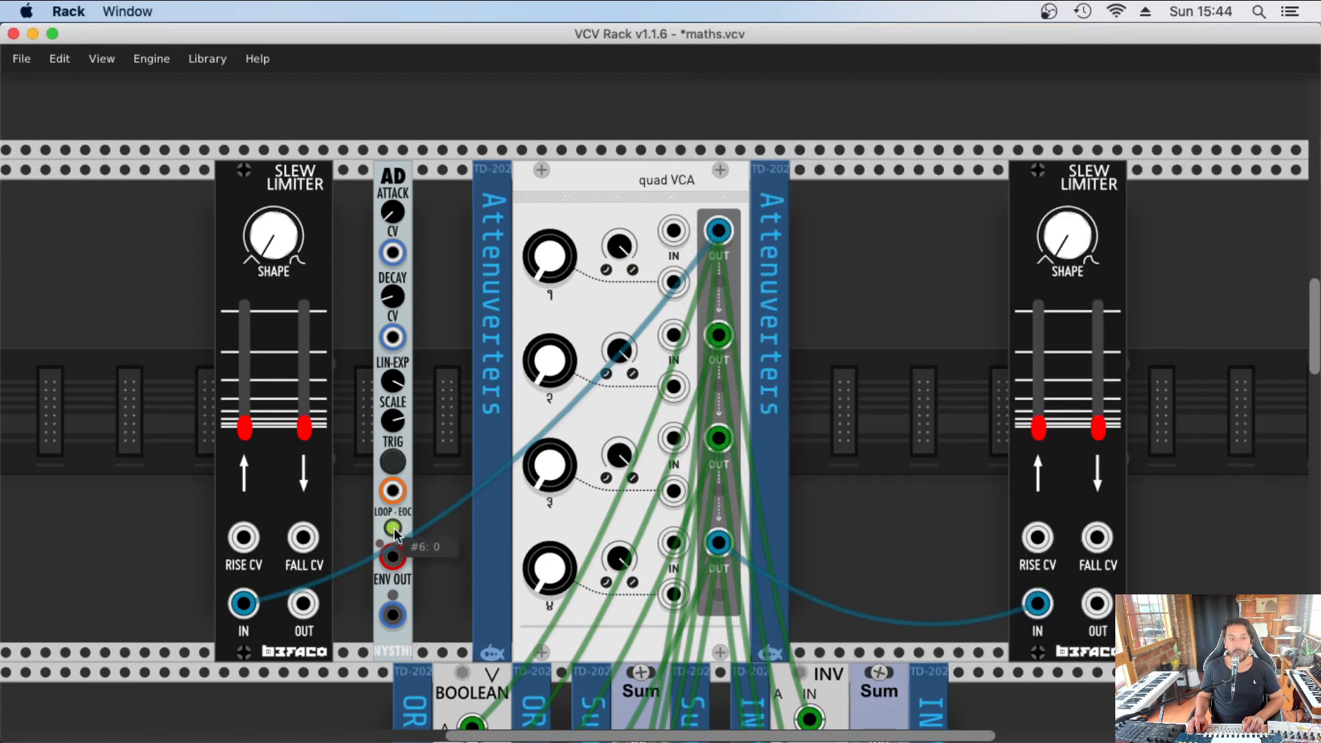
scroll(393, 536, up, 2)
click(391, 530)
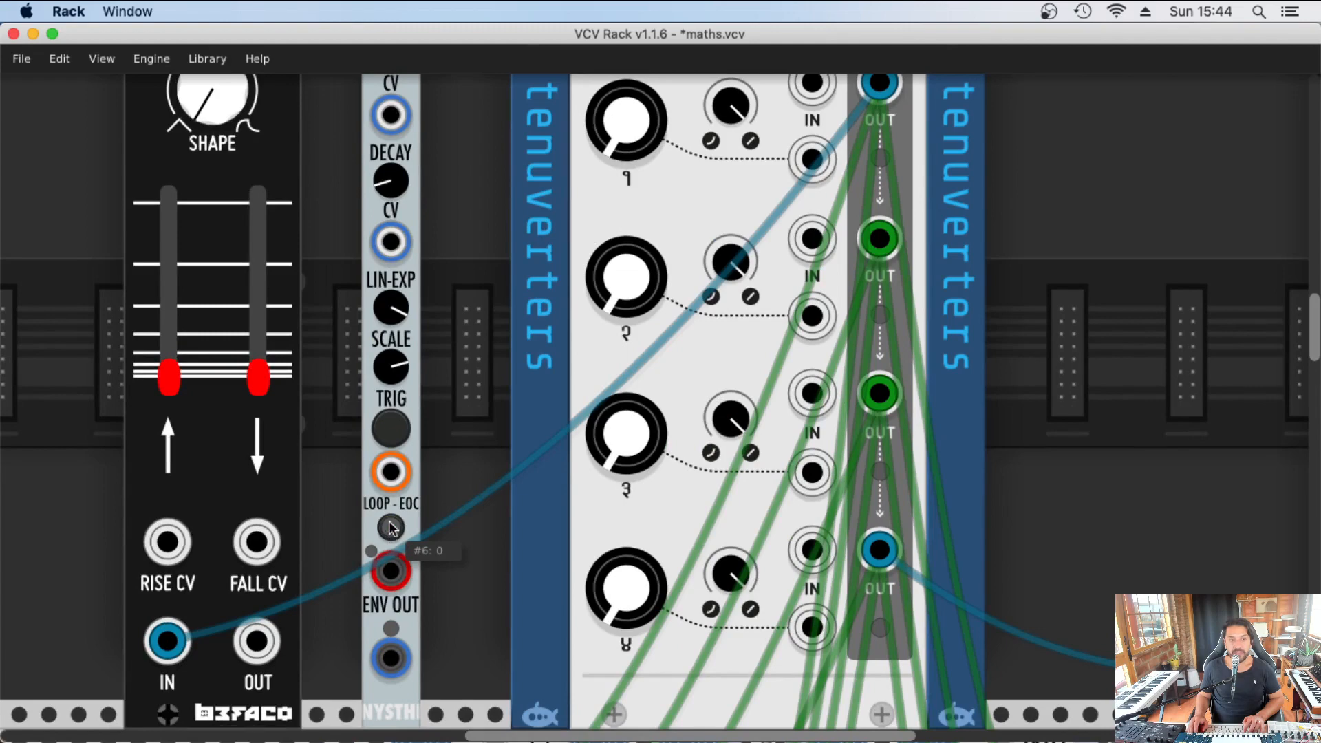
scroll(389, 528, down, 2)
scroll(392, 524, down, 1)
drag(392, 475, 442, 401)
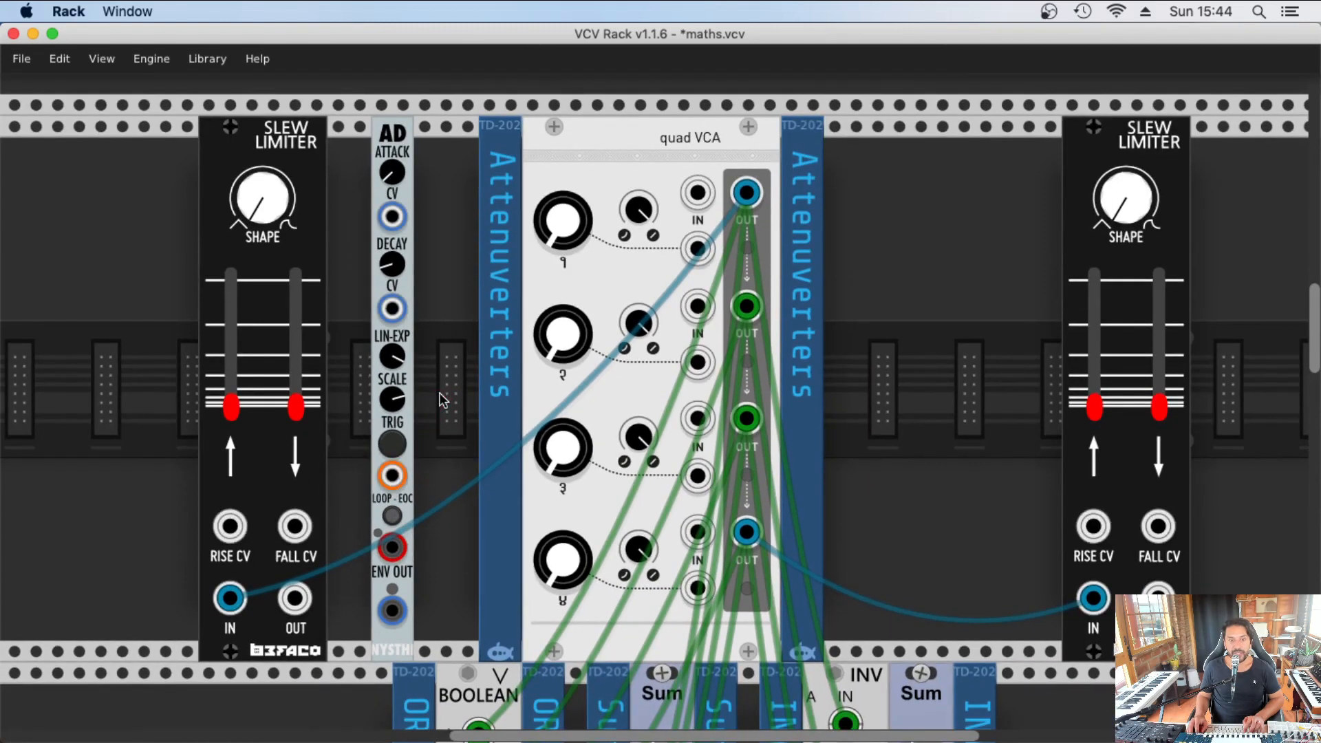
drag(392, 610, 416, 571)
key(super+Tab)
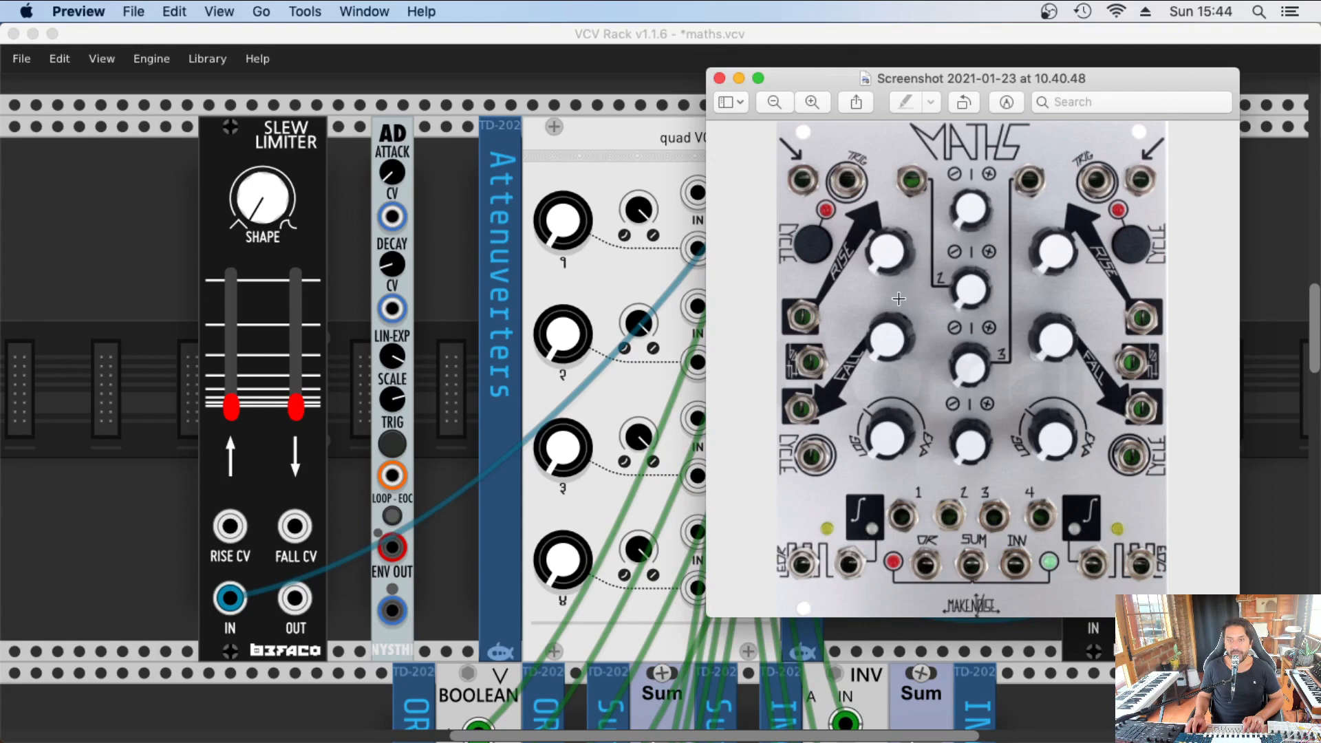
click(482, 562)
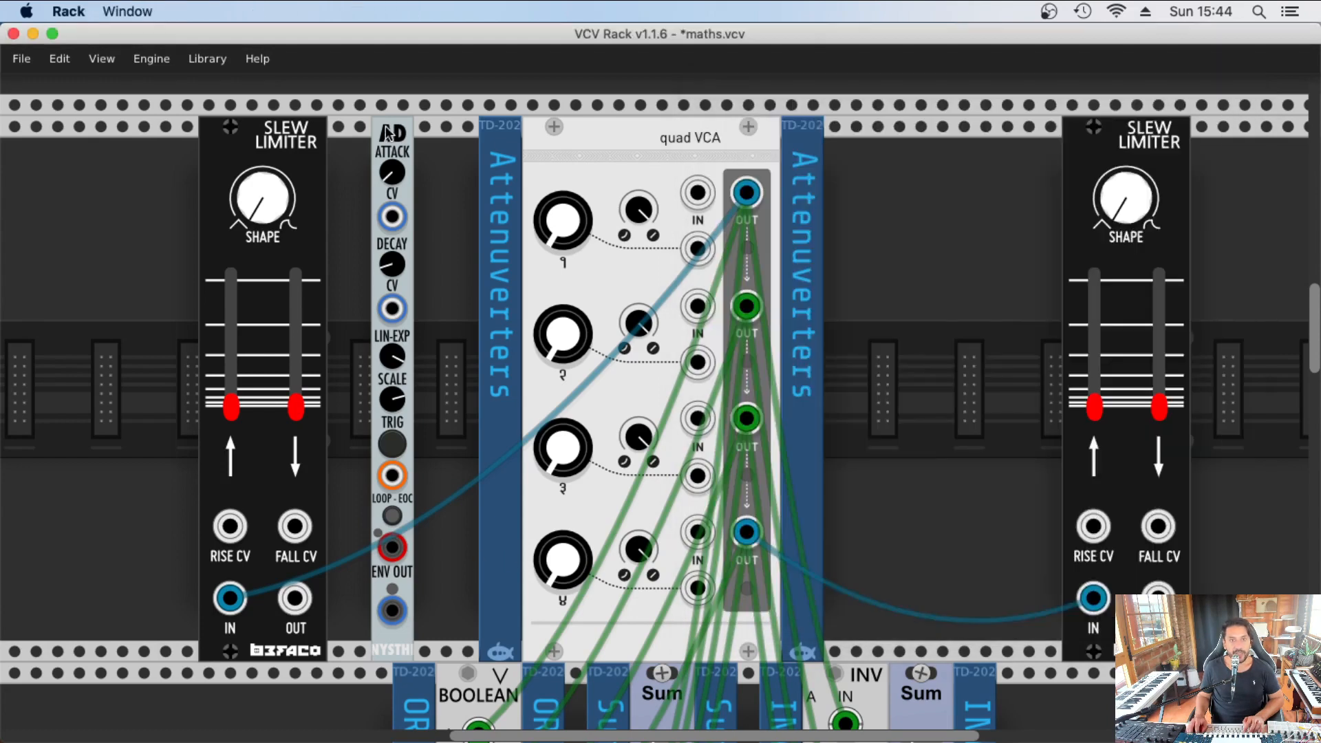
- Move the AD module against the left Slew Limiter and place a duplicate of the Attenuverters label on its right side
drag(391, 135, 348, 131)
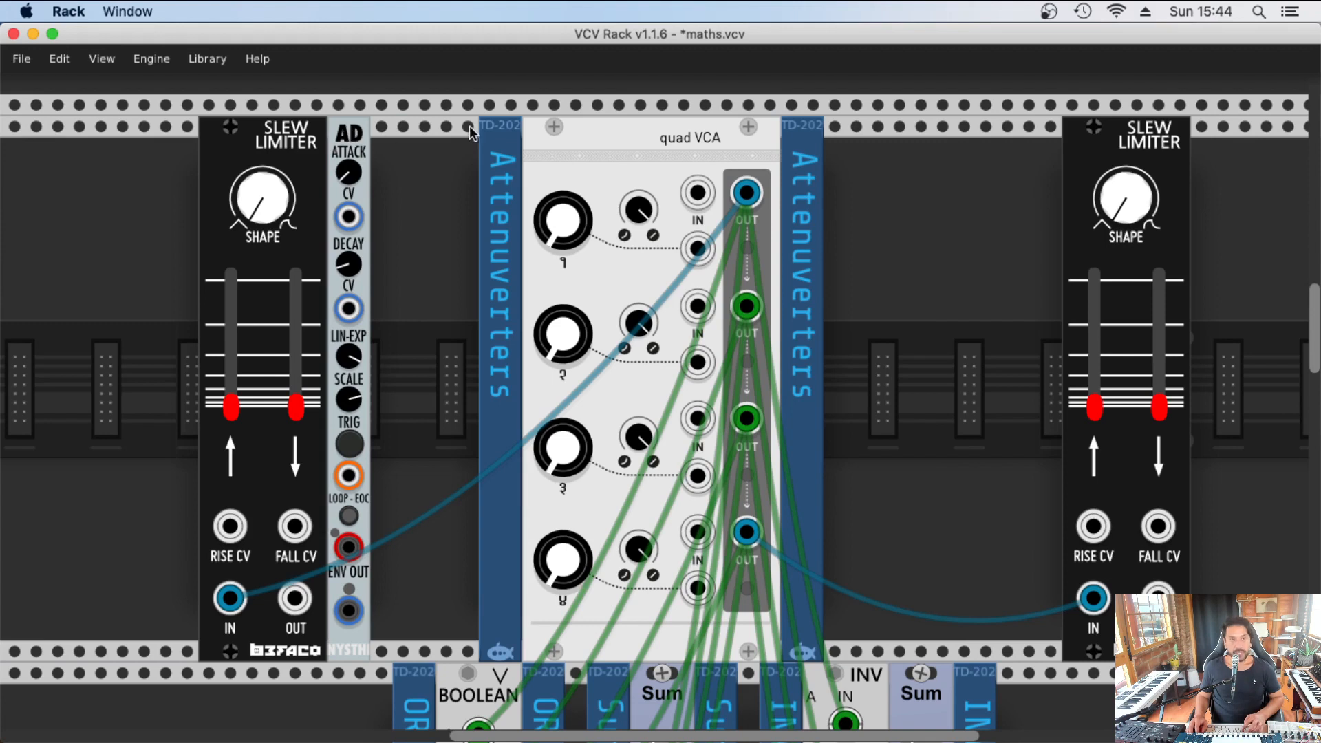
key(super+d)
drag(437, 130, 371, 132)
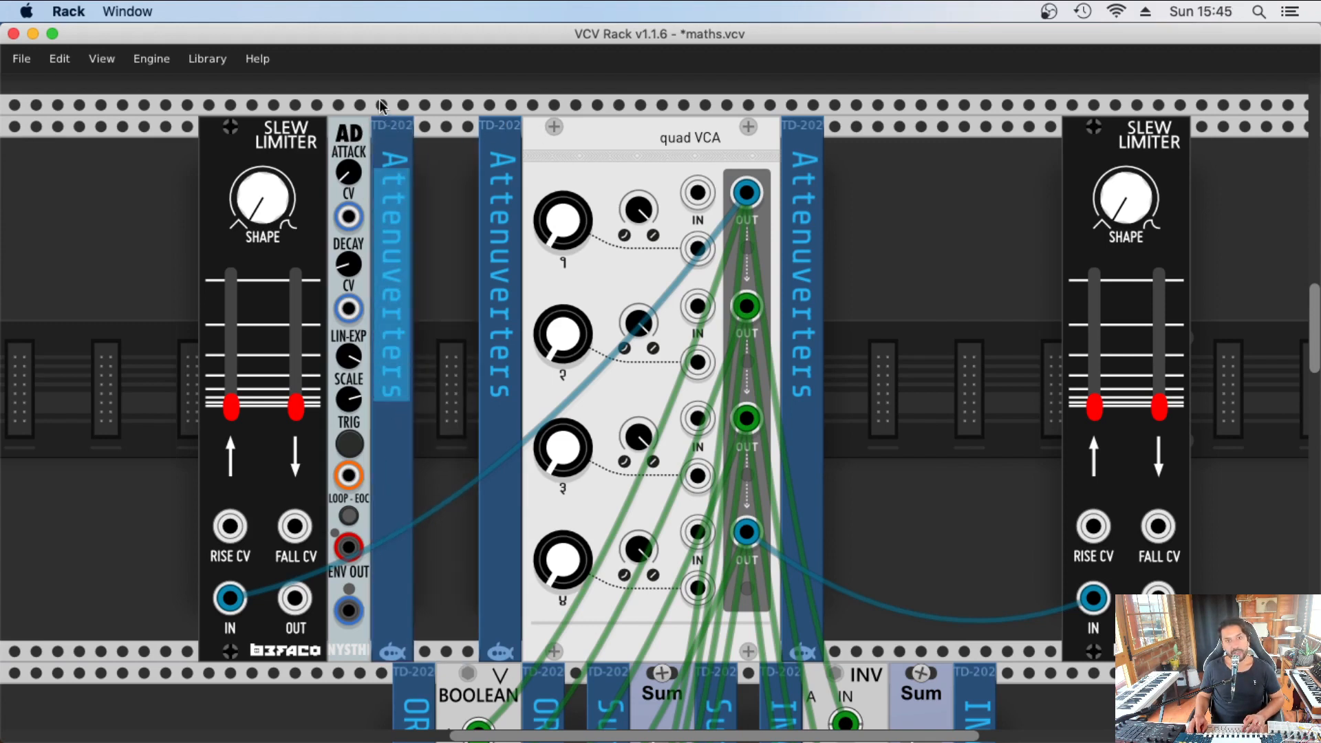
- Rename the duplicated label beside the AD module to "1 Rise Fall Cycle EOC", checking the Maths image for the channel number
text(Ris)
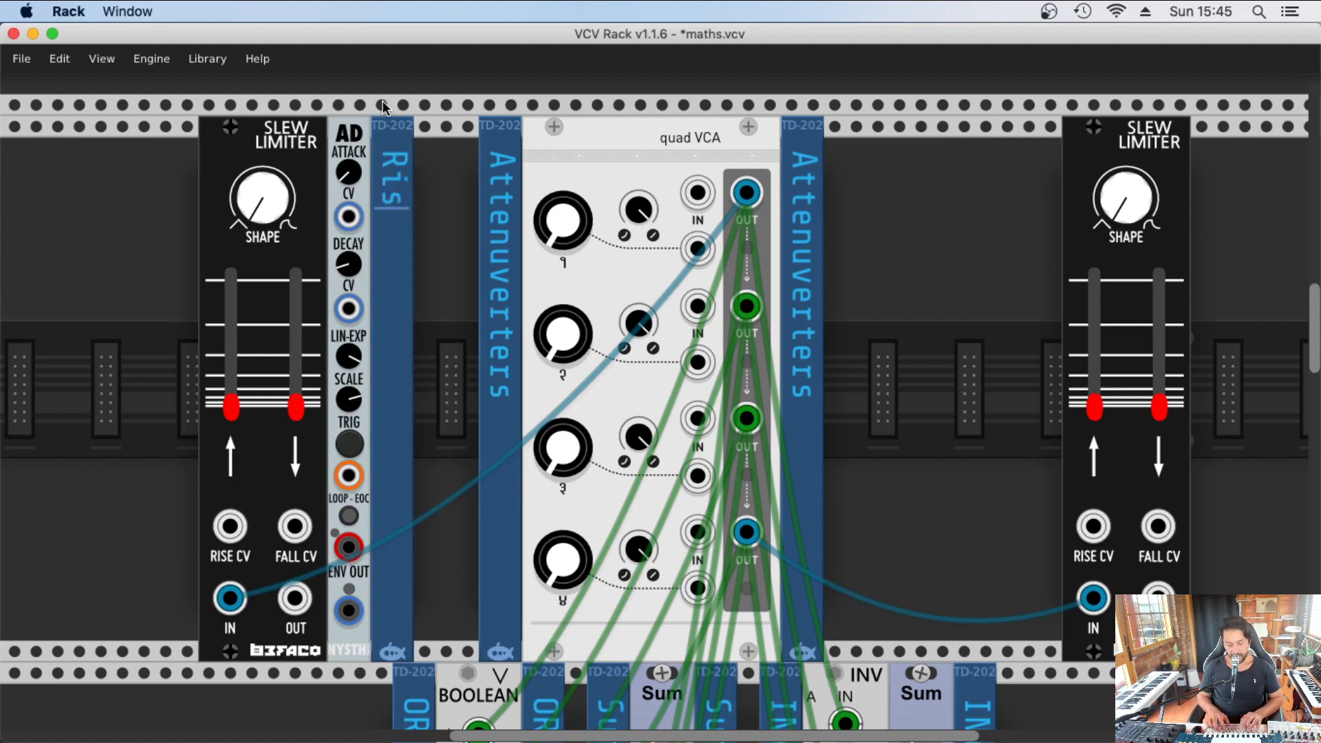
text(e Fall)
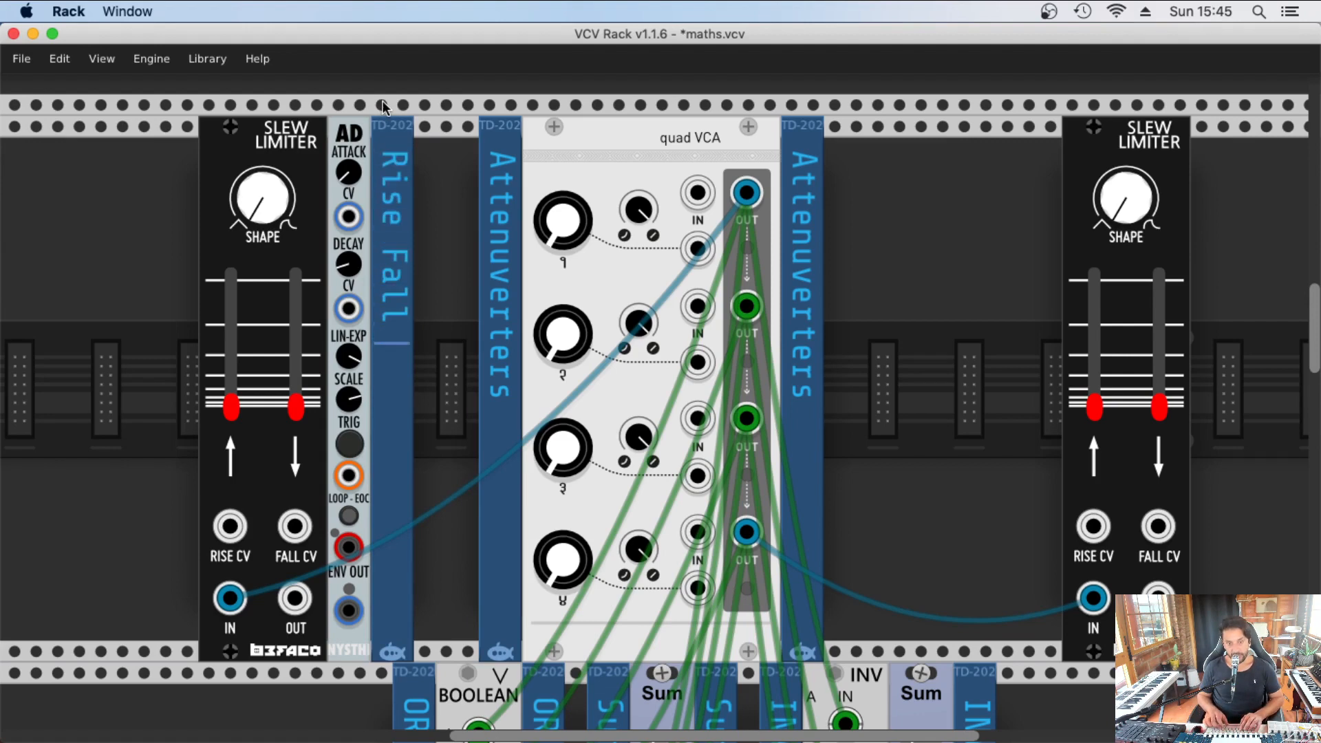
text( Cyc)
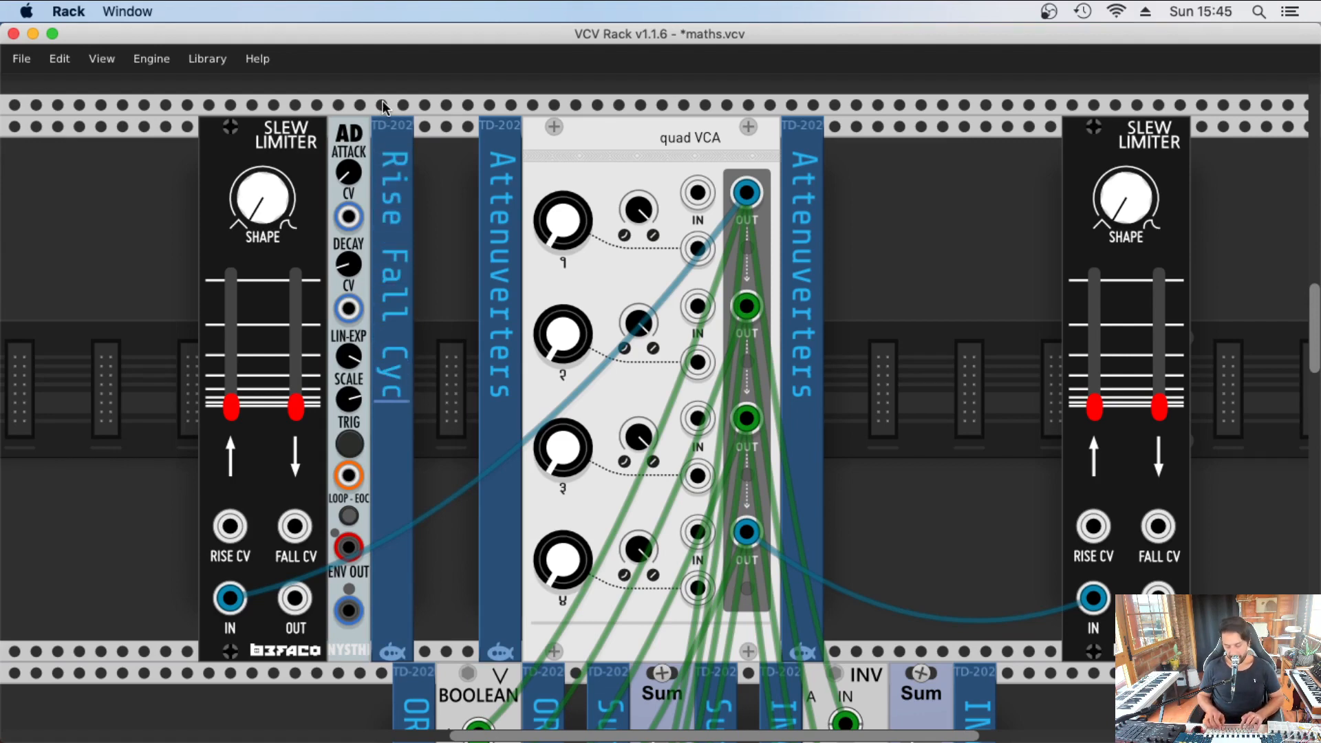
text(le EOC)
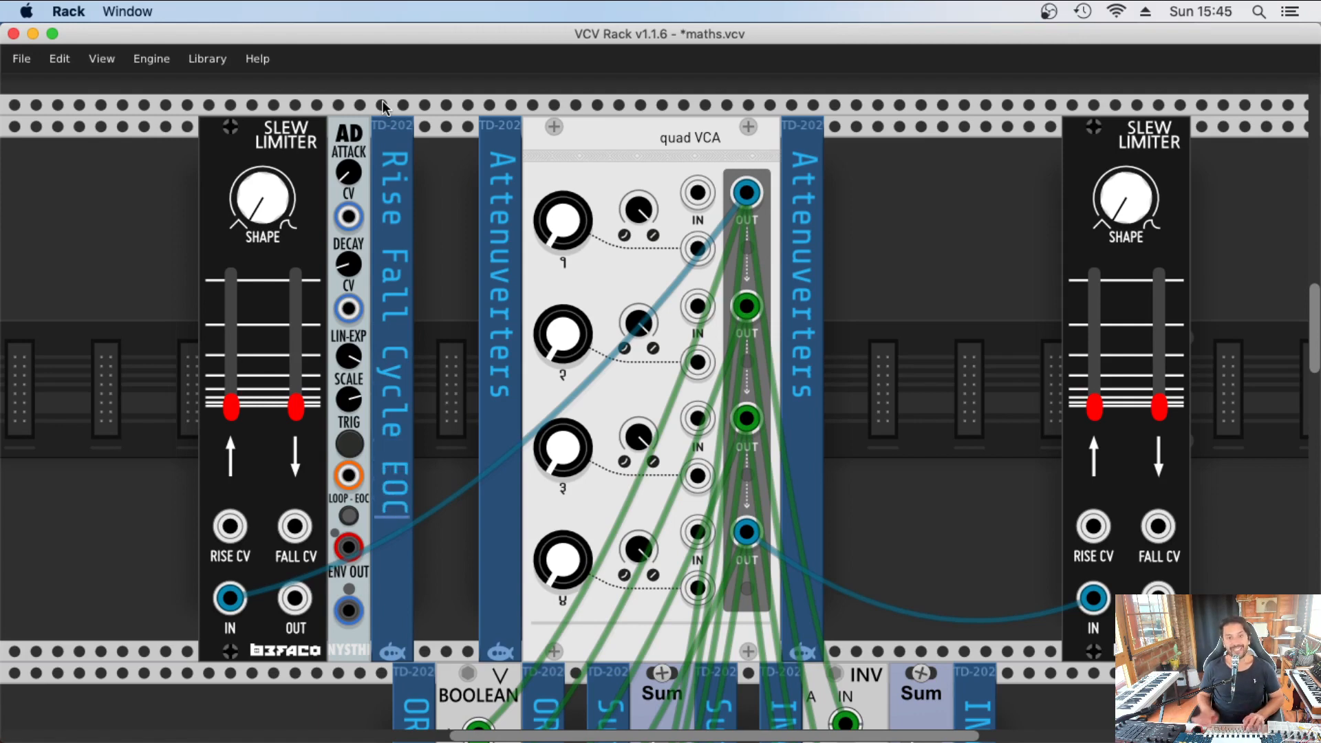
key(super+Tab)
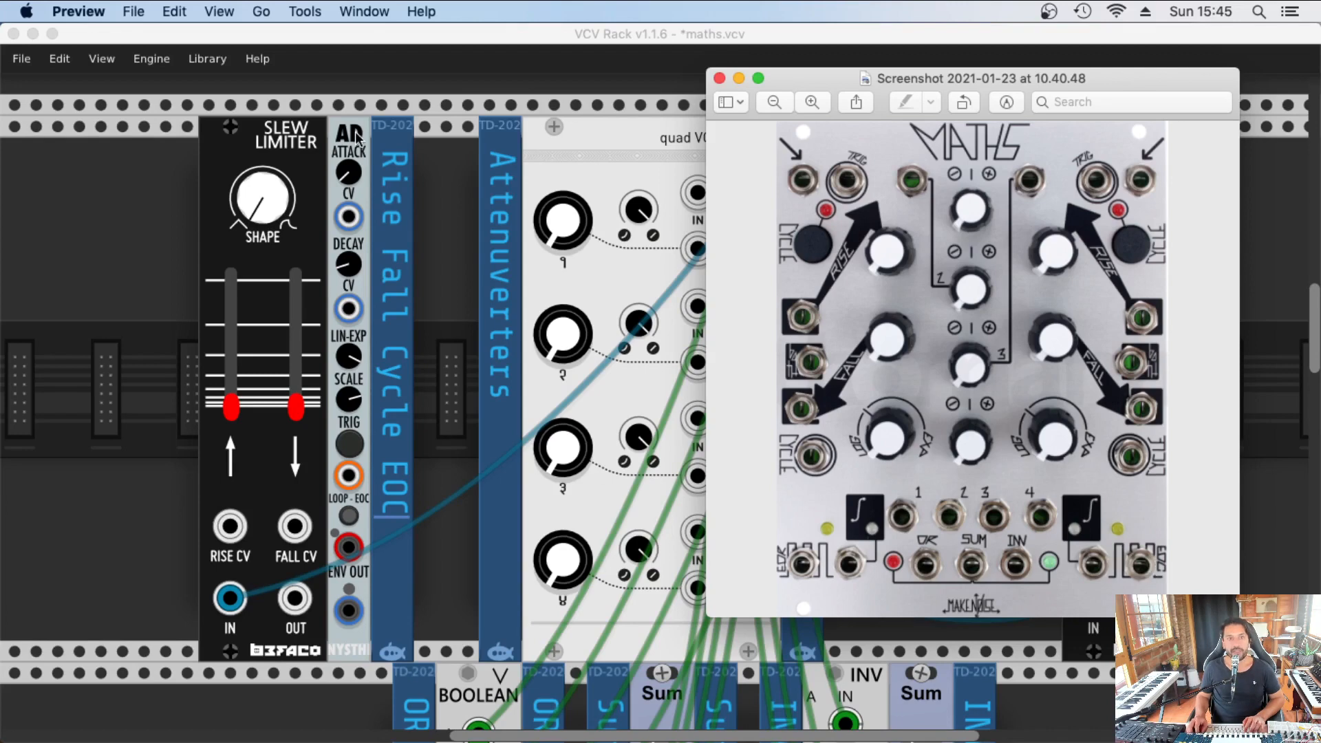
click(399, 159)
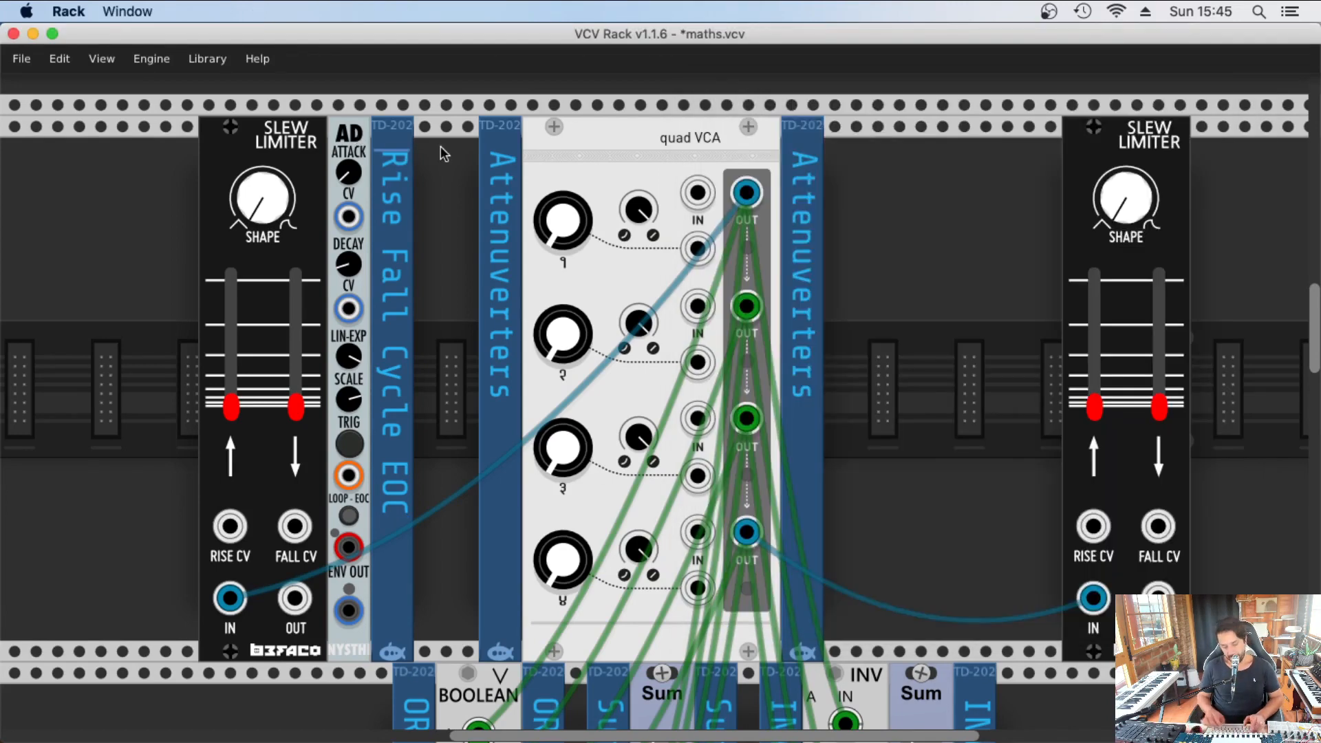
text(1)
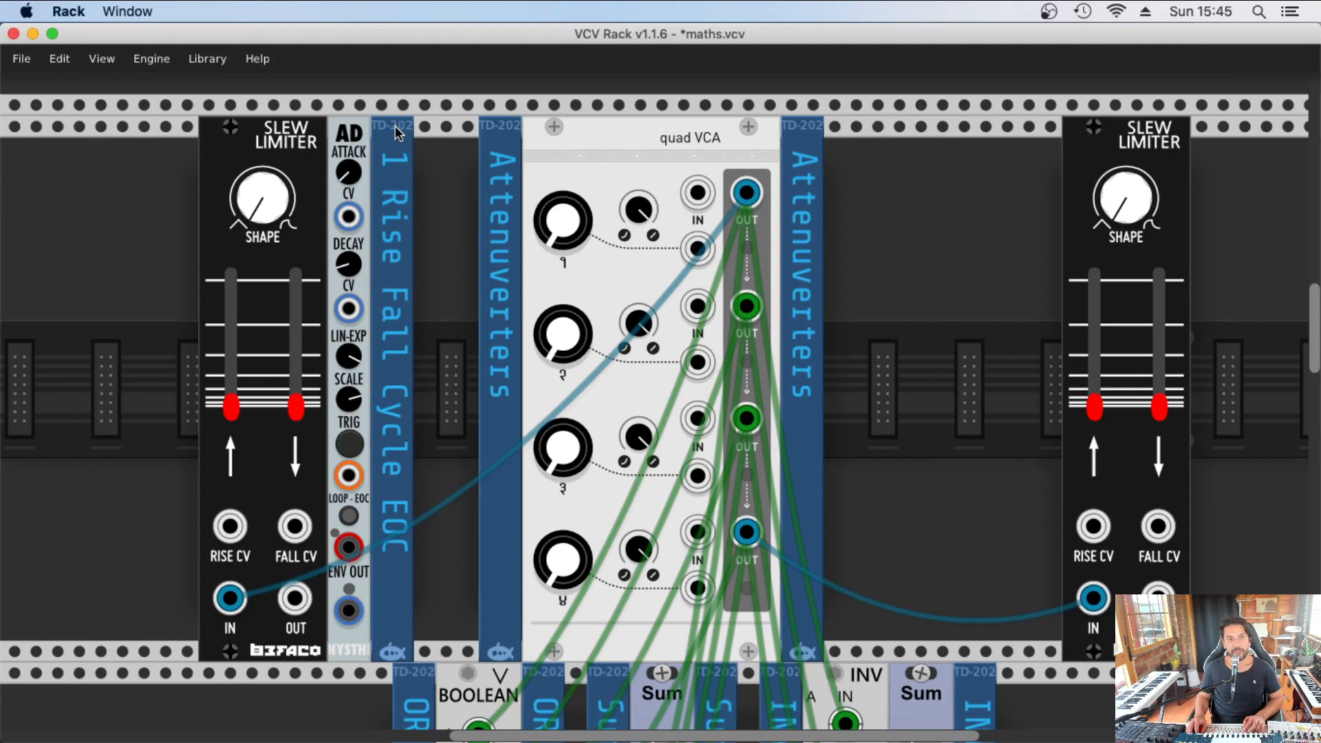
- Duplicate the label to the left of each Slew Limiter, renaming the copy at the right Slew Limiter "2 Rise Fall Cycle EOC"
key(super+d)
drag(374, 121, 196, 132)
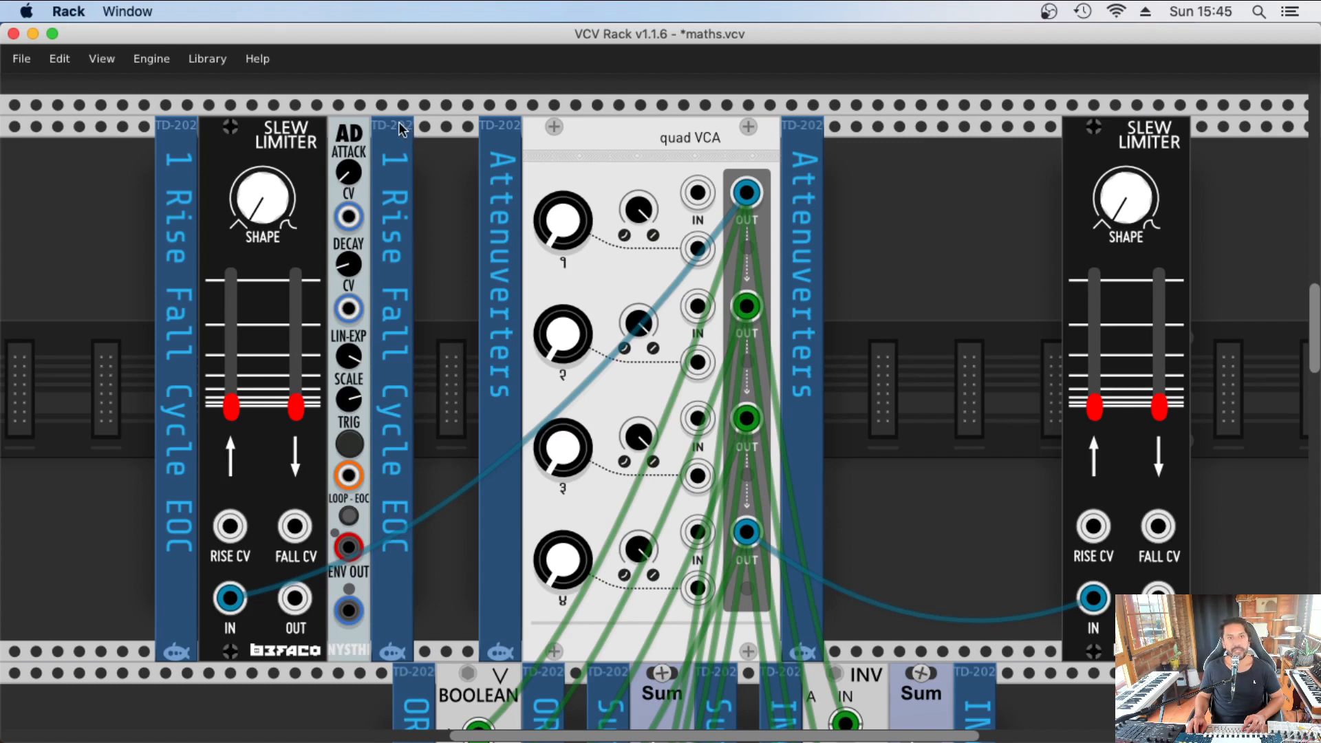
key(super+d)
drag(910, 141, 1025, 114)
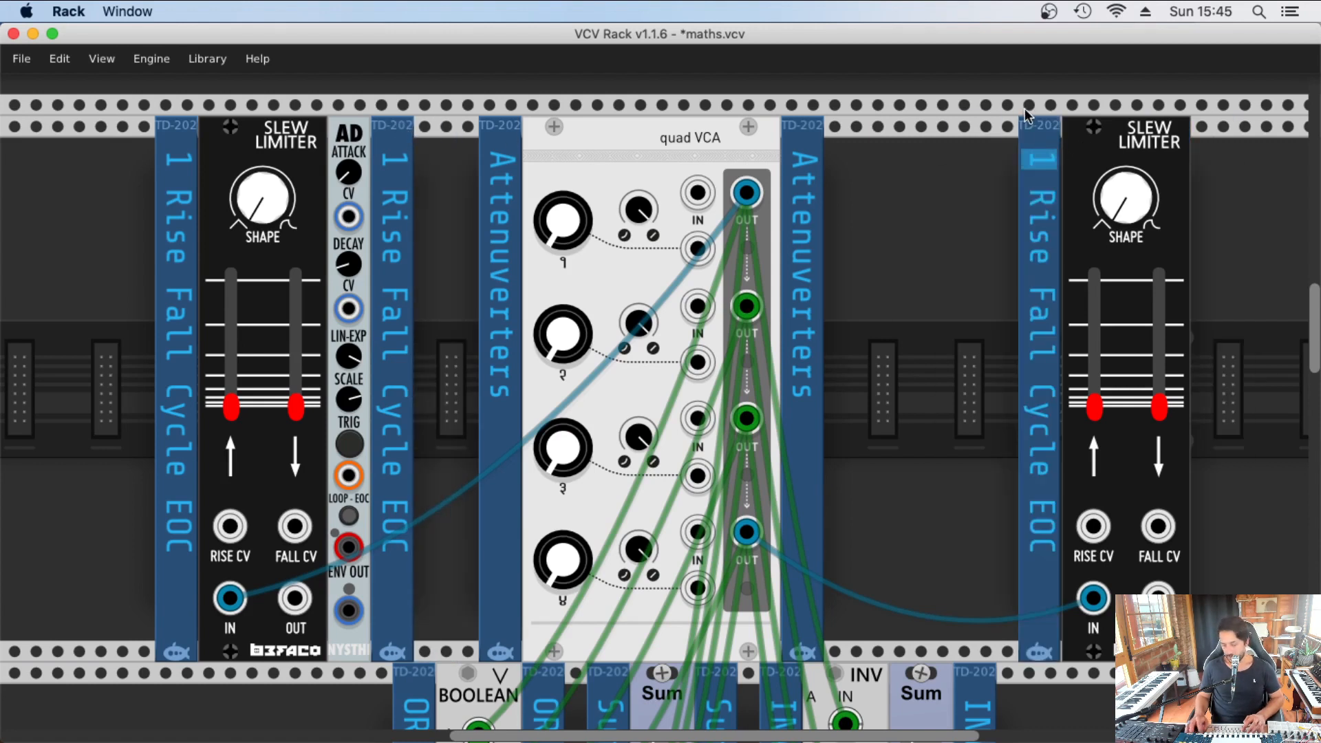
text(2)
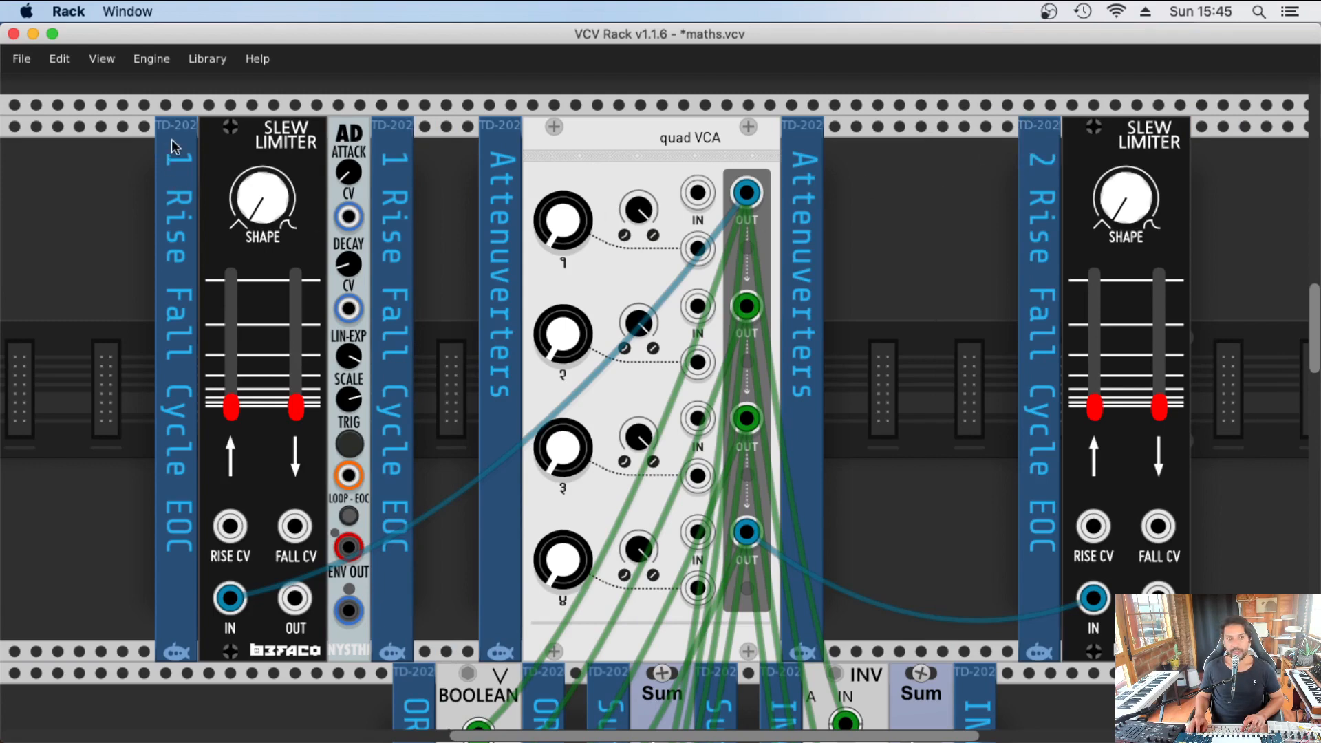
- Place a duplicate AD module and a duplicate "2 Rise Fall Cycle EOC" label on the right side of the right Slew Limiter
key(super+d)
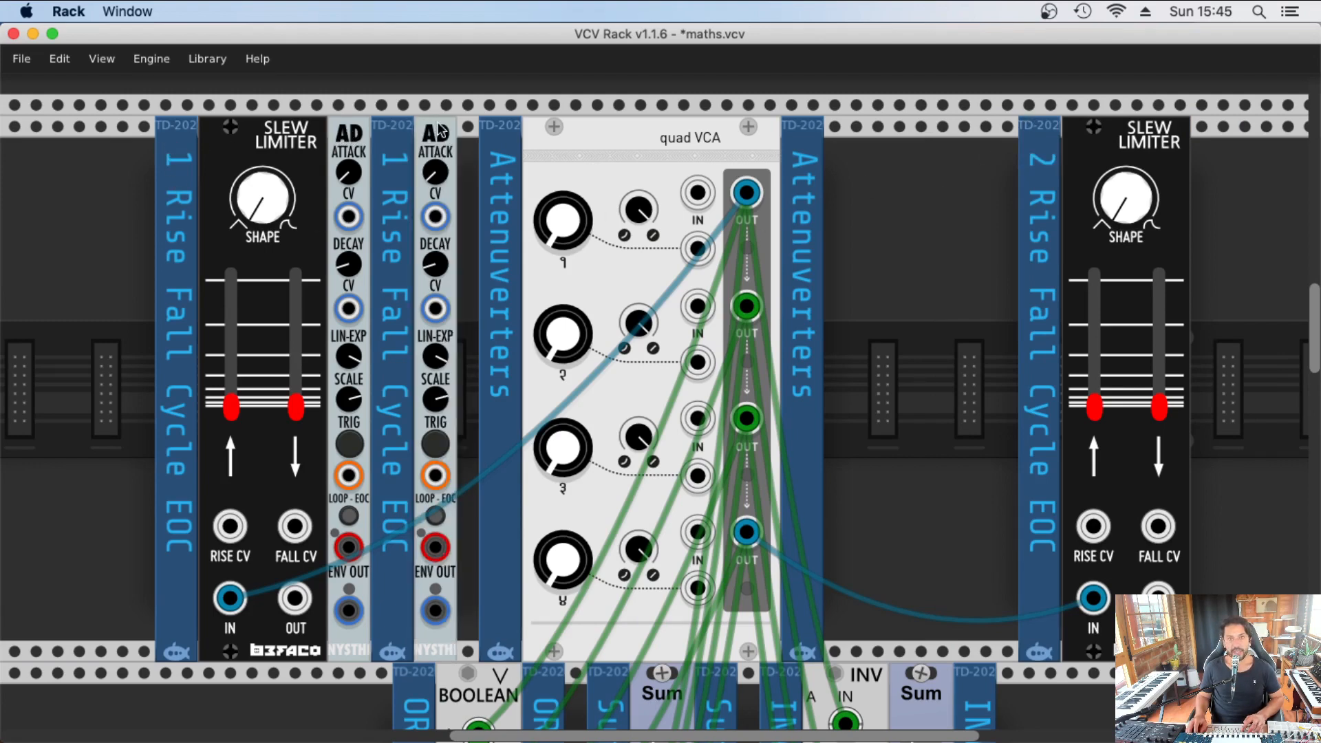
drag(439, 130, 1139, 145)
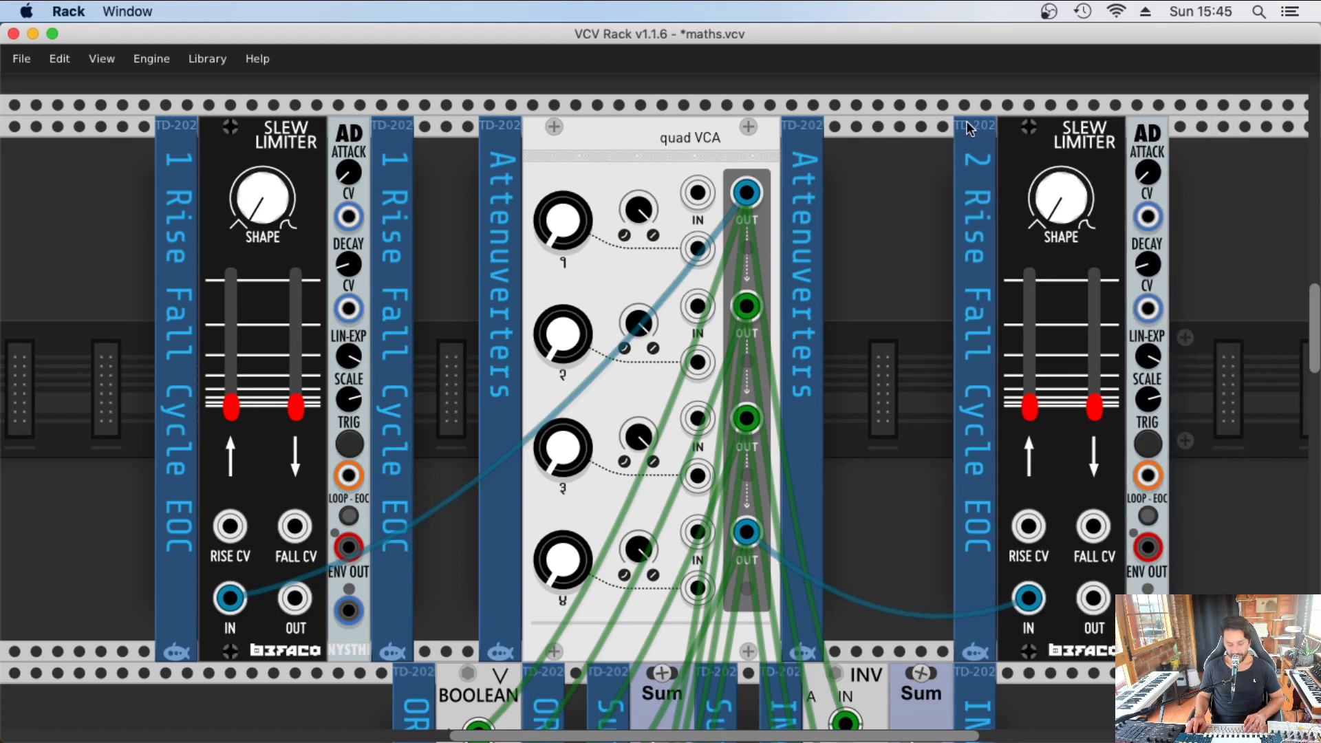
key(super+d)
drag(933, 128, 1092, 137)
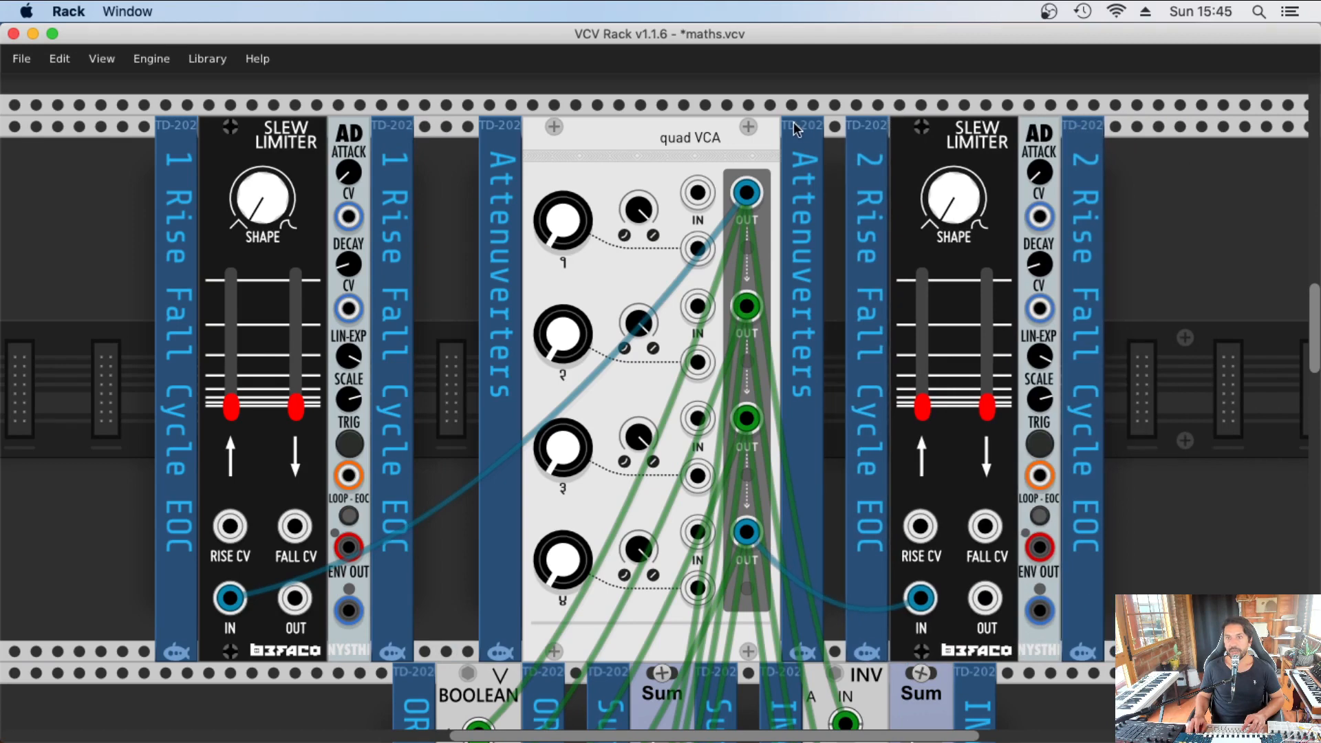
- Move the "1 Rise Fall Cycle EOC" module group closer to the left Attenuverters label, leaving only a narrow gap
drag(172, 131, 213, 131)
scroll(396, 278, down, 2)
scroll(396, 278, down, 1)
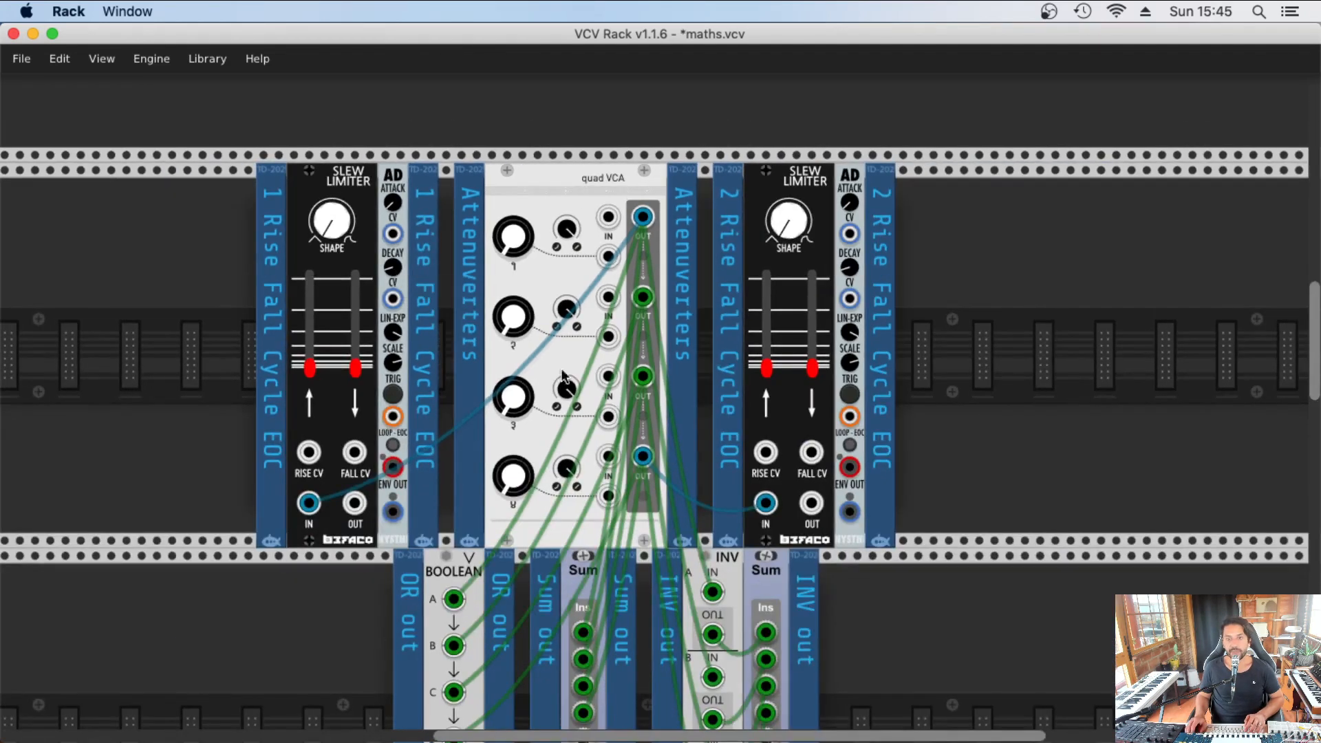
scroll(495, 363, down, 1)
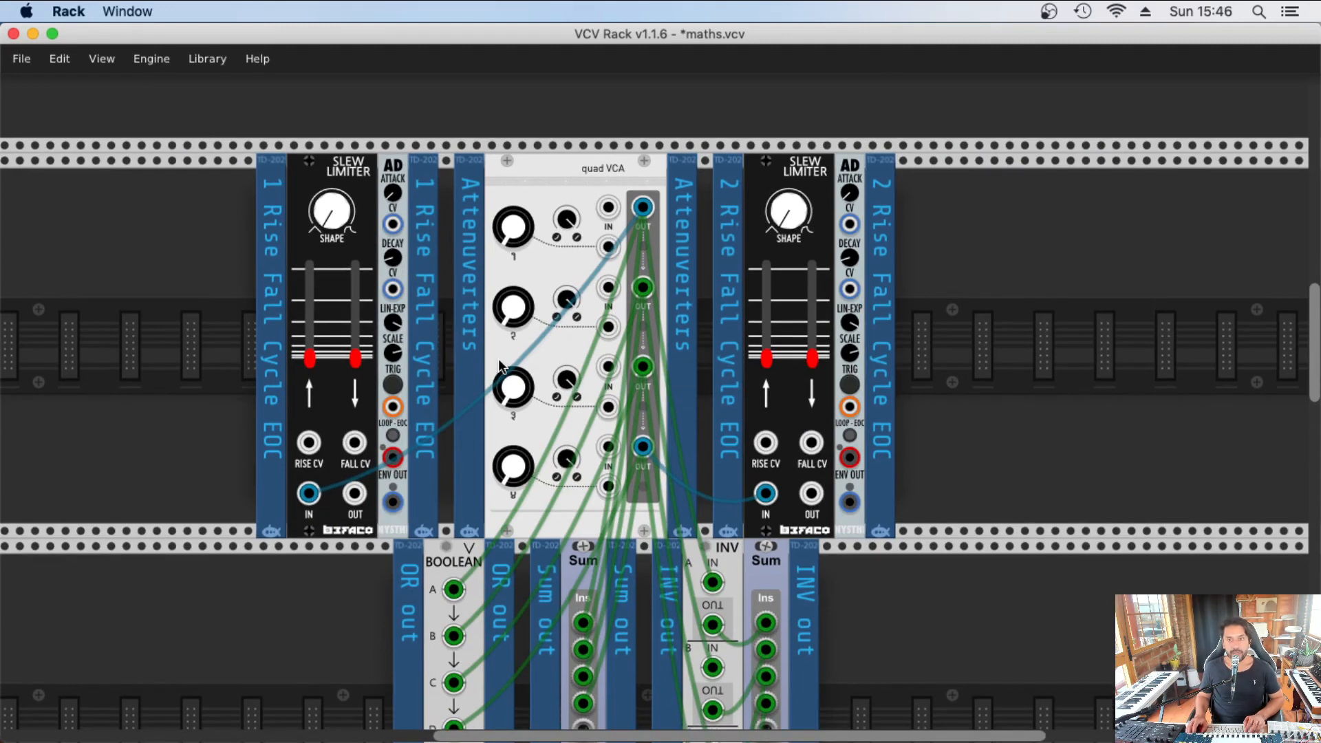
scroll(503, 355, down, 1)
- Compare the Maths image's channel inputs with the patch in VCV Rack, examining both AD trigger inputs and the output modules below
key(super+Tab)
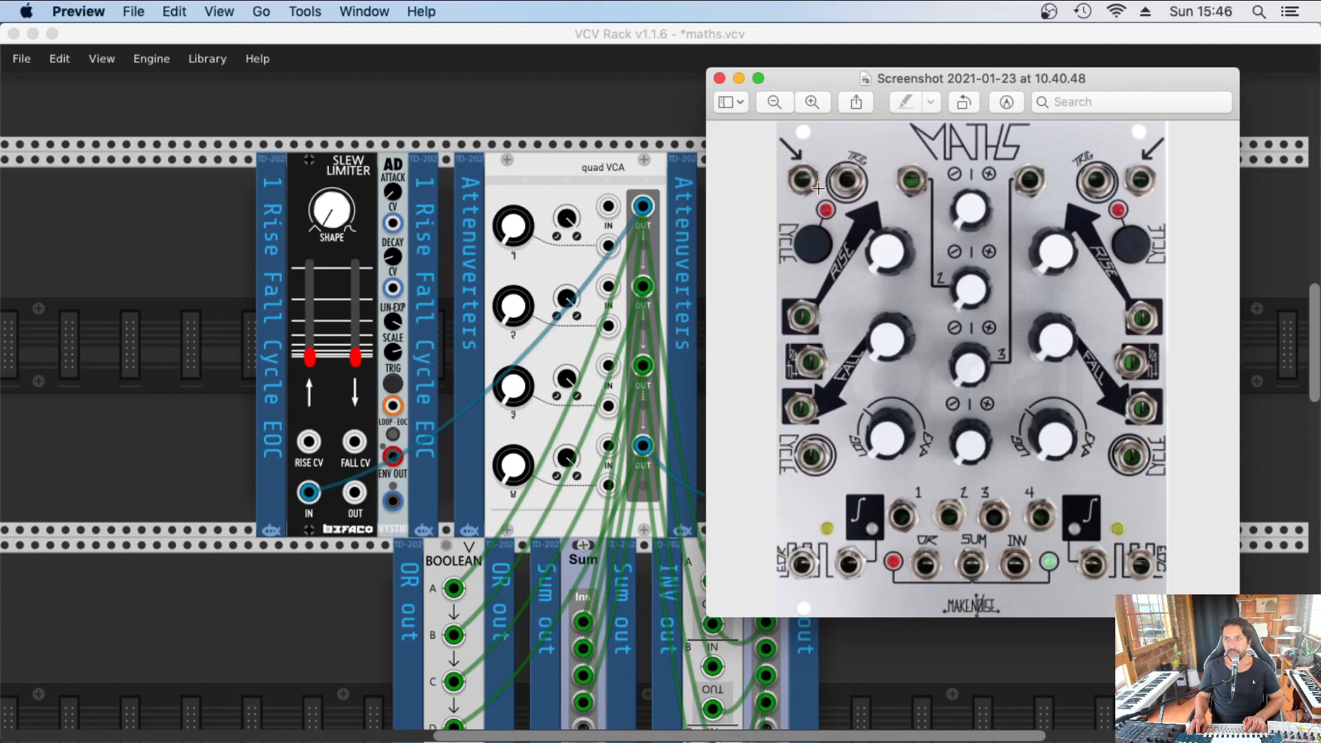
key(super+Tab)
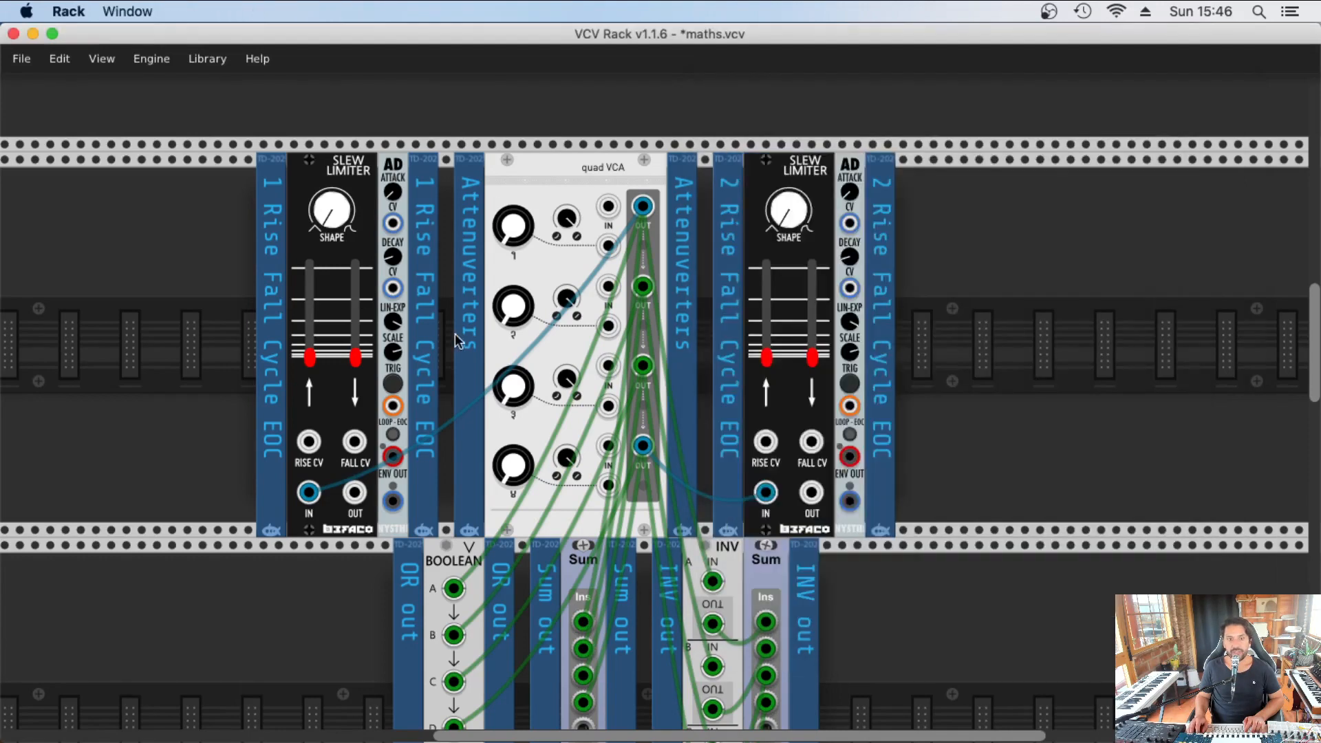
mouse_move(402, 411)
mouse_down()
mouse_move(377, 406)
mouse_move(395, 410)
mouse_up()
drag(857, 404, 888, 405)
scroll(602, 432, down, 5)
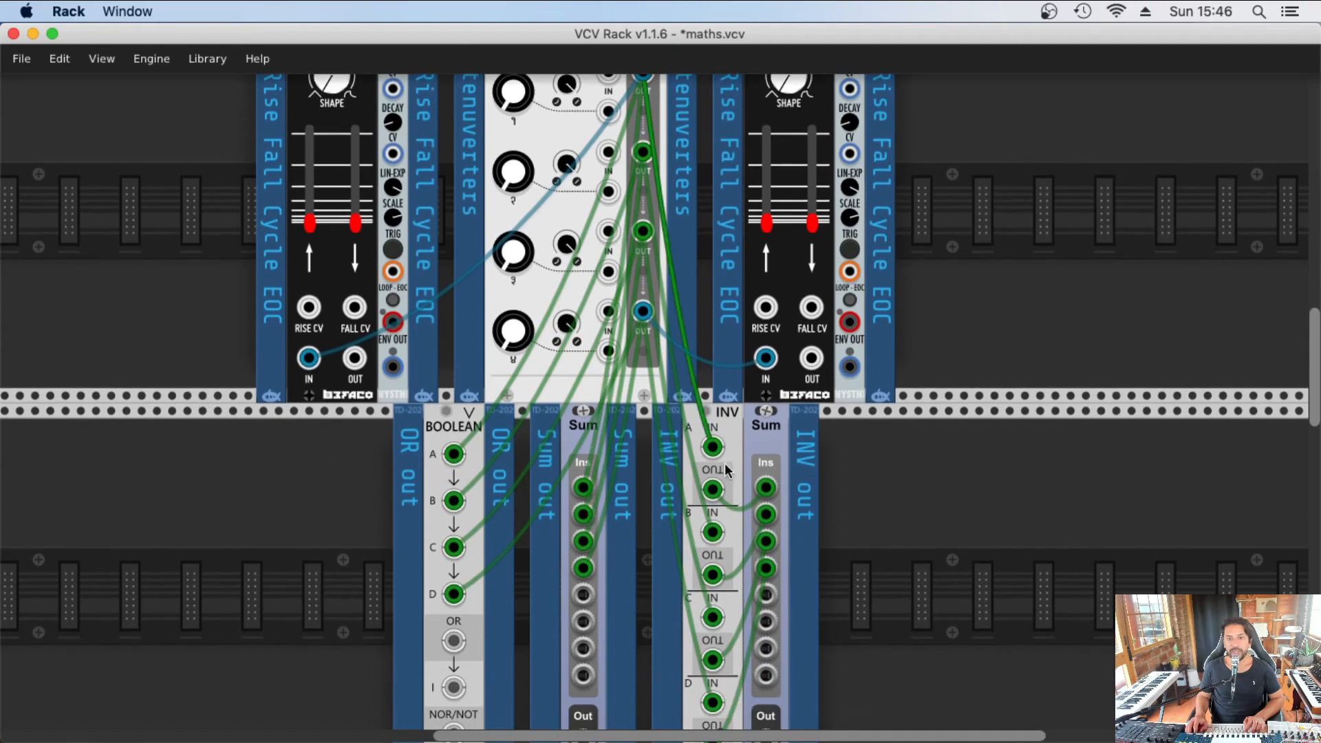
- Shift the OR out, Sum out and INV out module groups slightly left, keeping their spacing, beneath the Attenuverters row
scroll(716, 468, up, 2)
scroll(713, 461, up, 1)
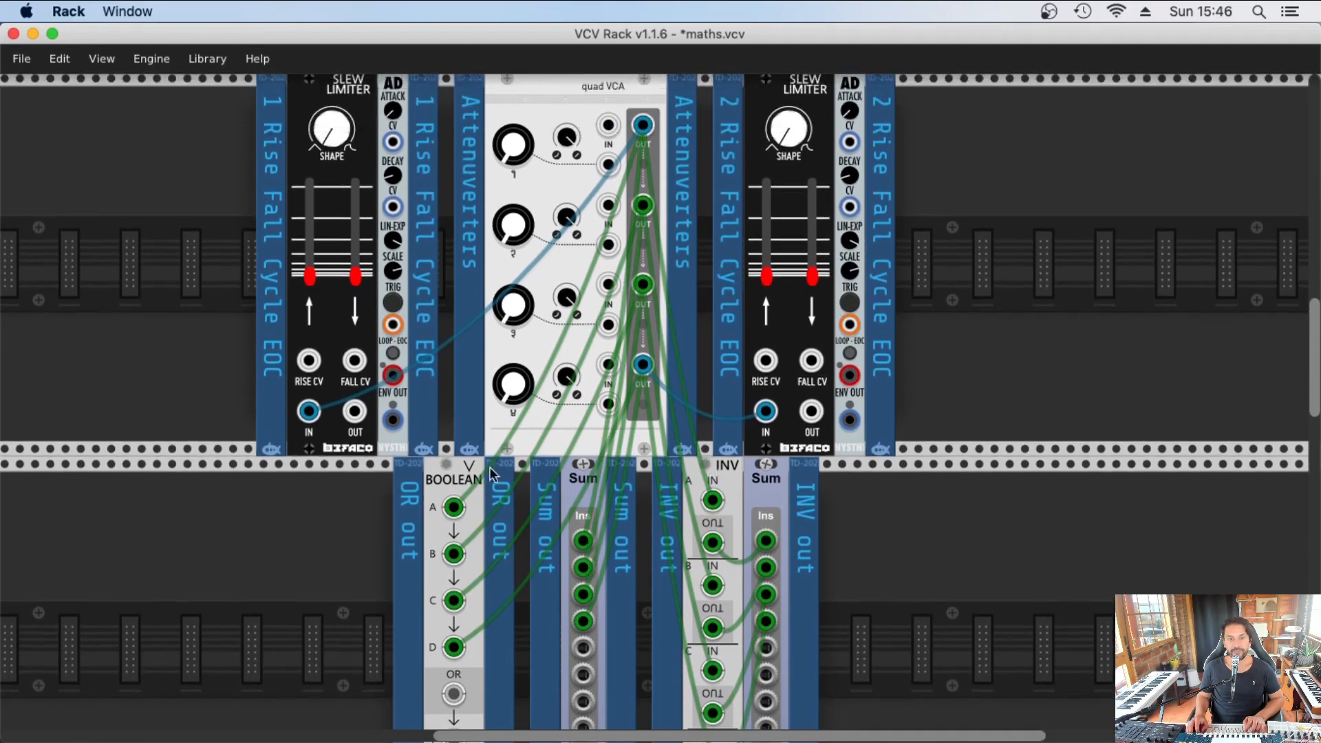
drag(484, 466, 453, 468)
drag(634, 462, 604, 464)
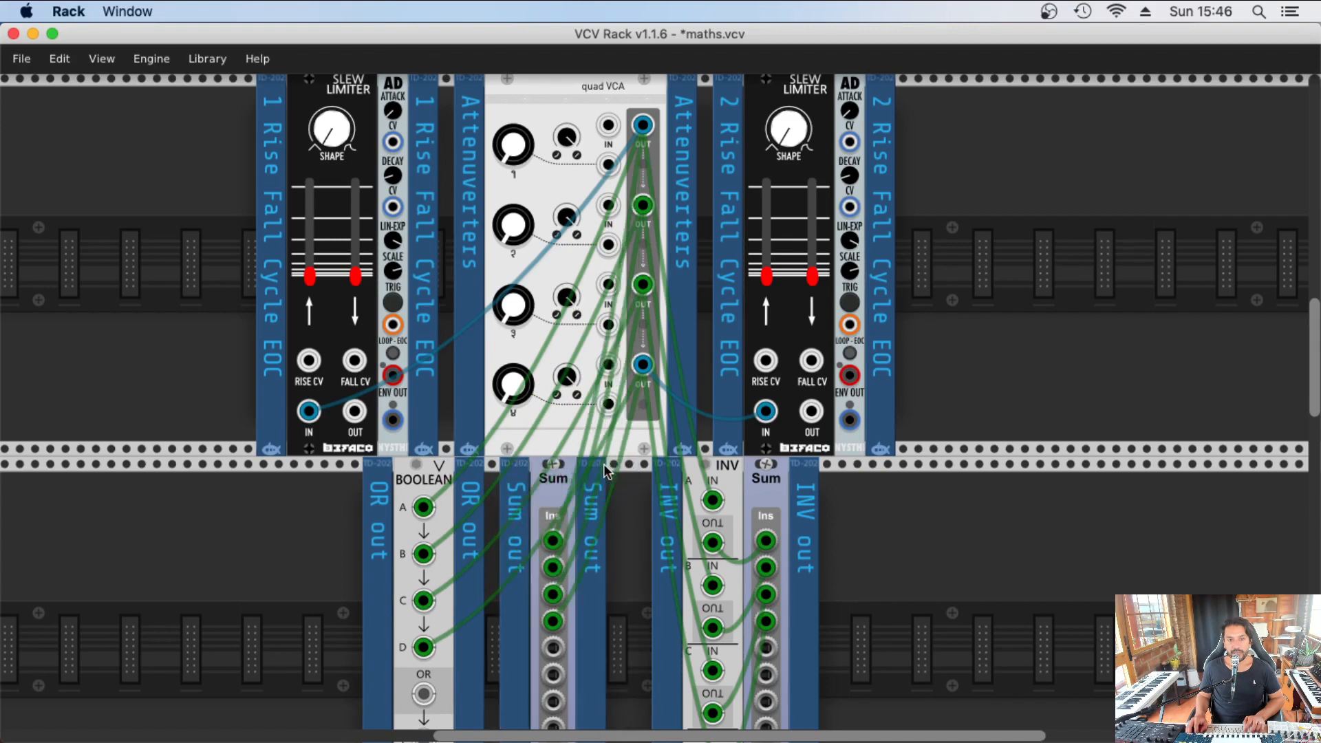
drag(812, 468, 781, 469)
scroll(851, 440, down, 4)
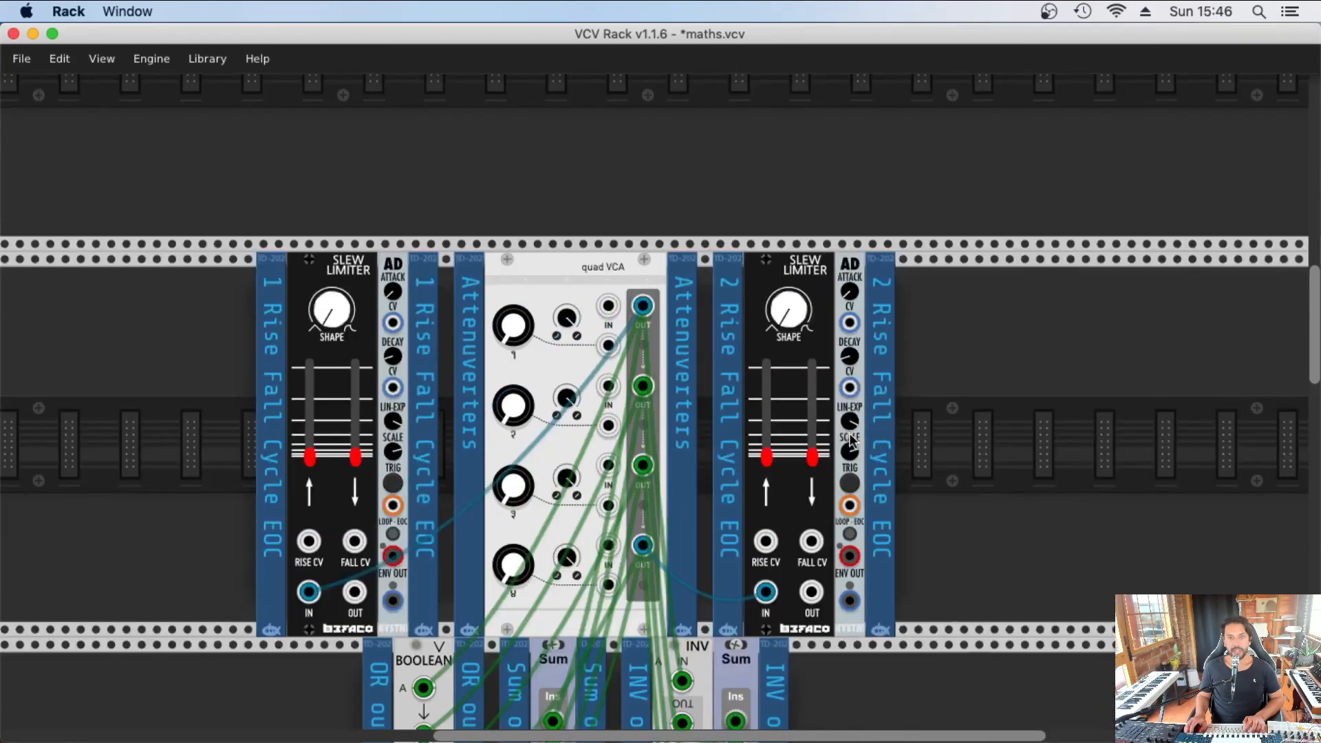
scroll(853, 433, down, 3)
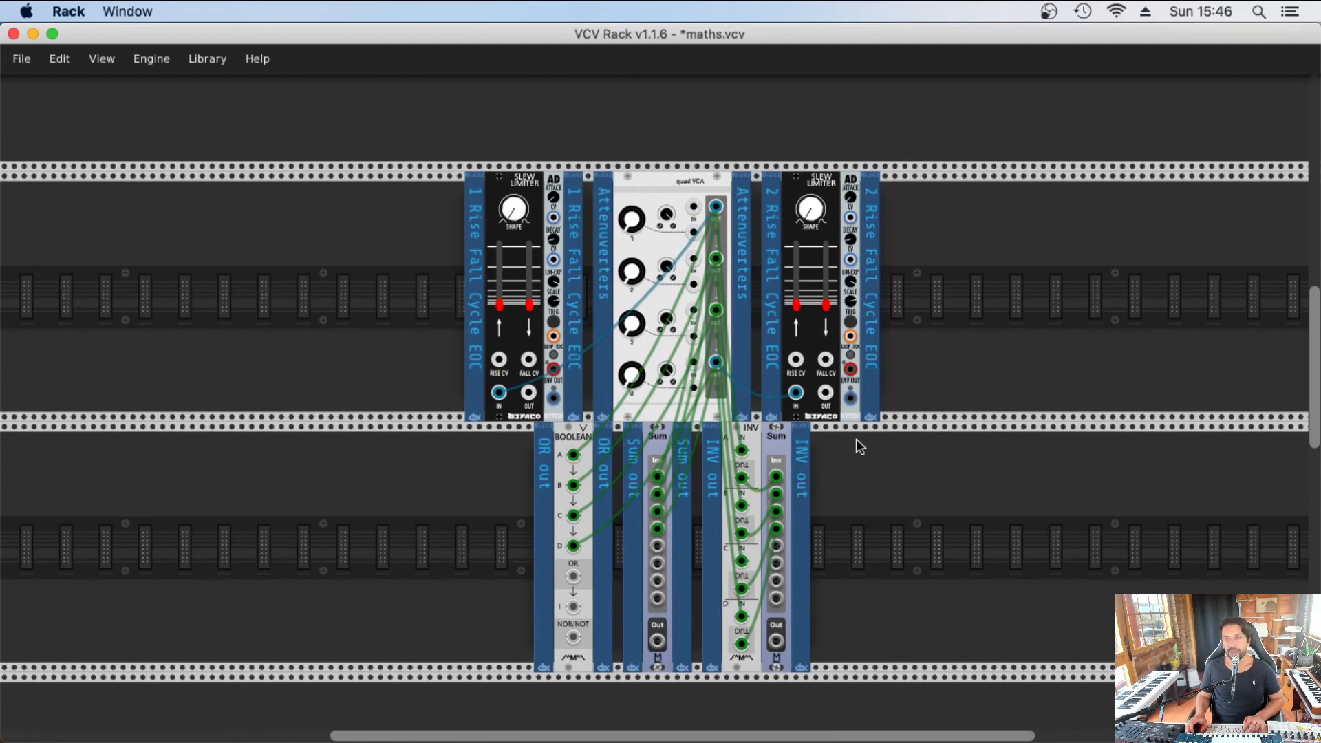
- Unmute the mixer's master output in the upper module row
scroll(856, 439, up, 10)
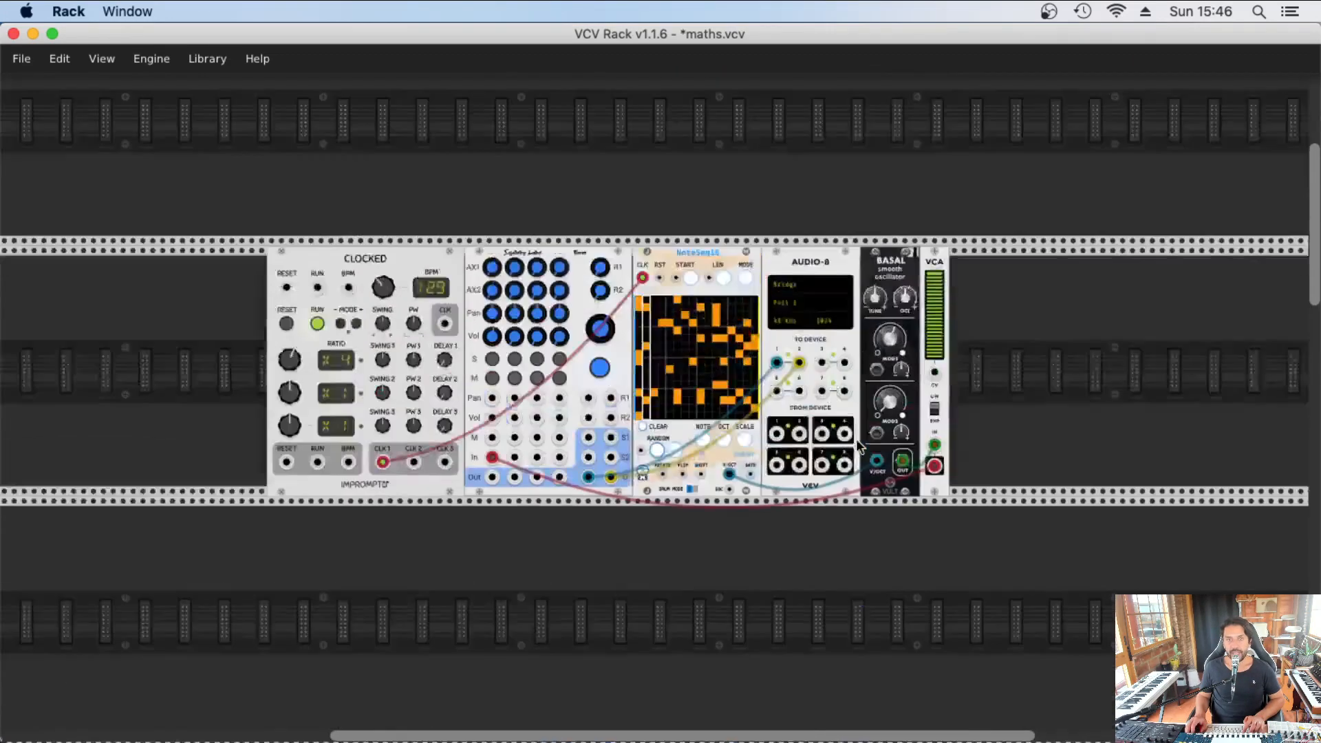
scroll(852, 432, down, 6)
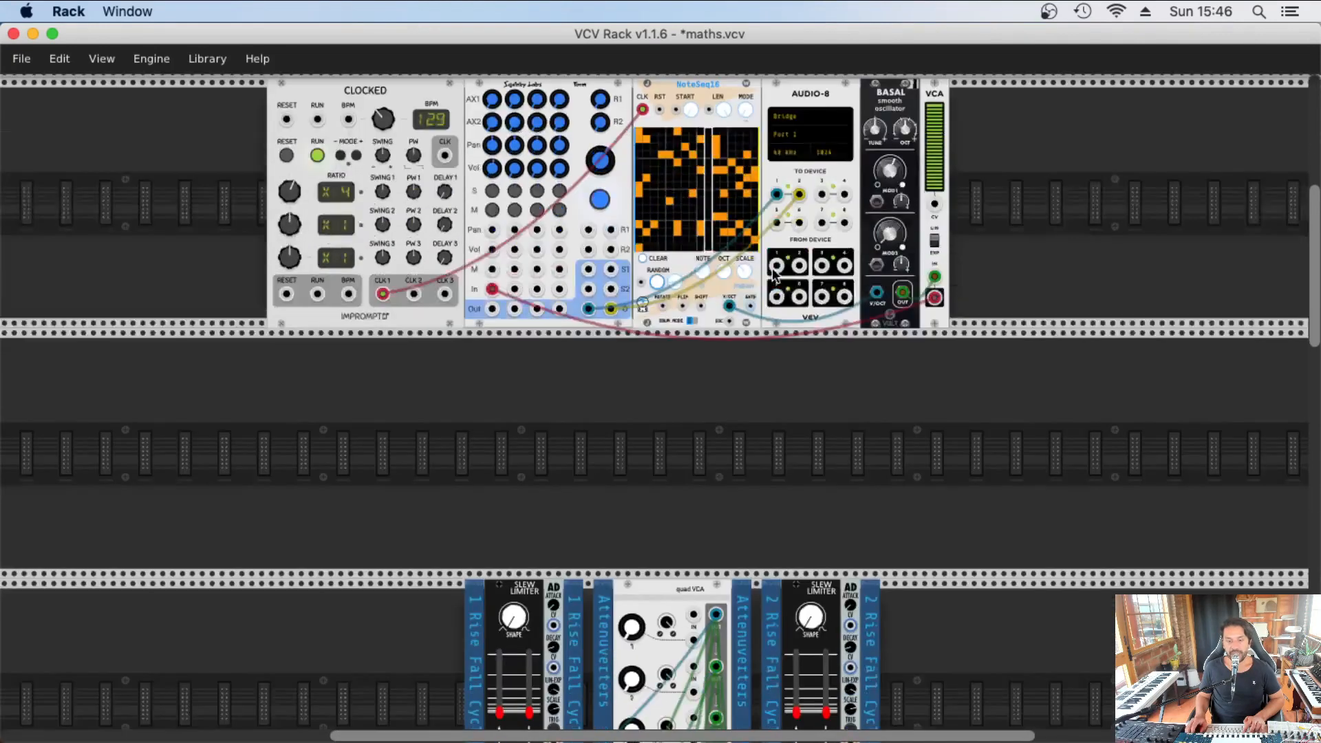
scroll(774, 273, down, 7)
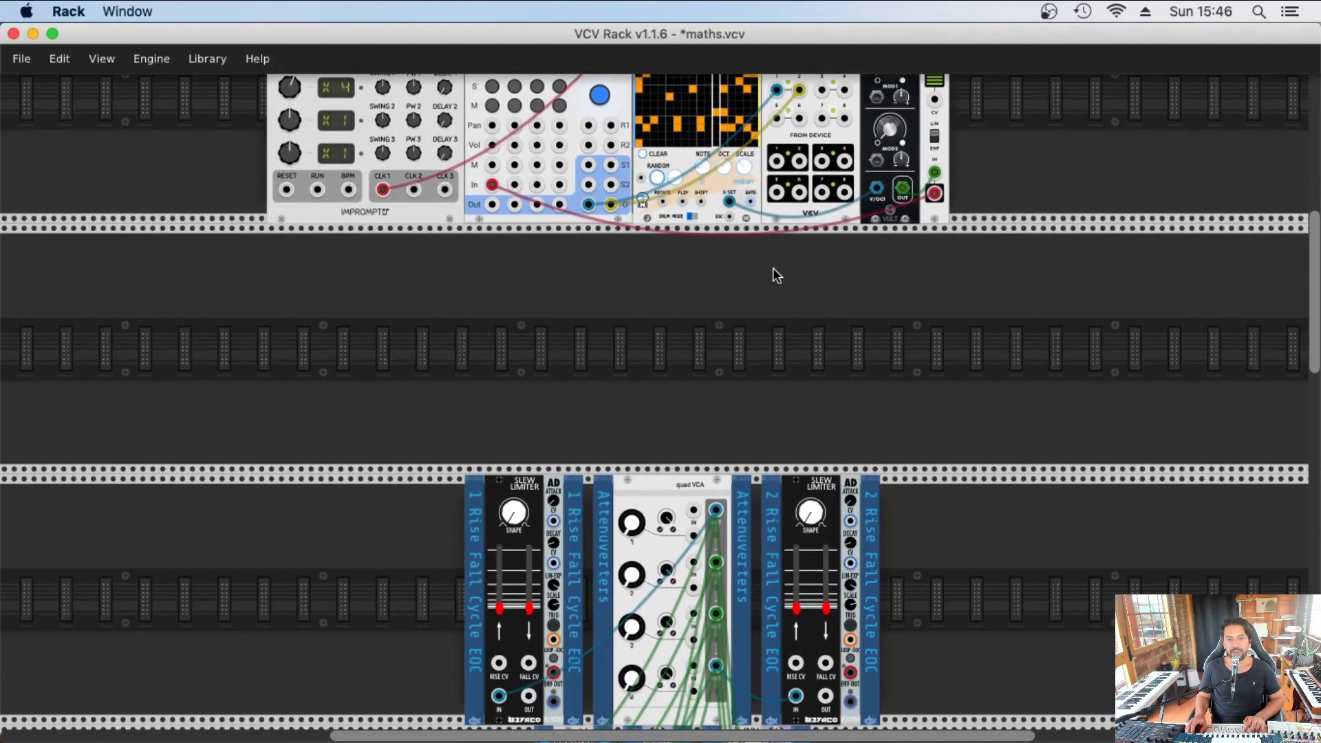
scroll(775, 273, down, 4)
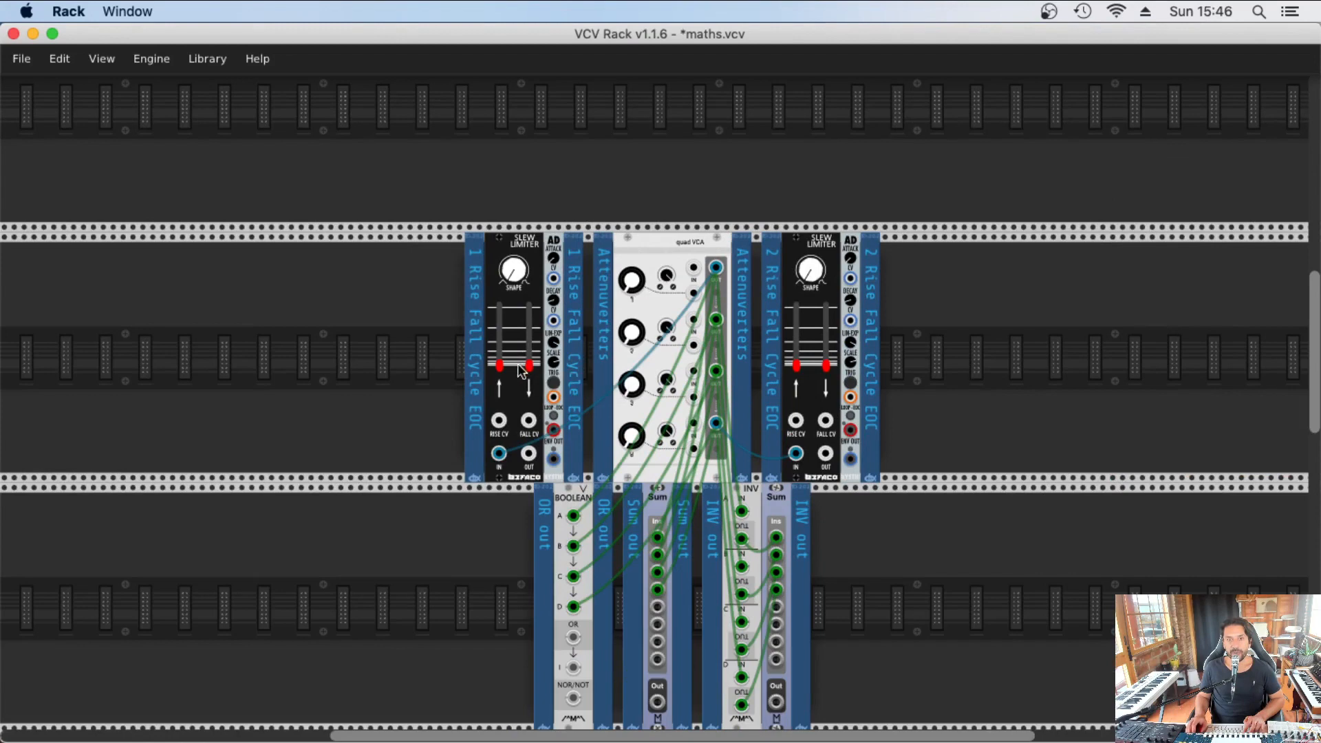
scroll(521, 371, up, 14)
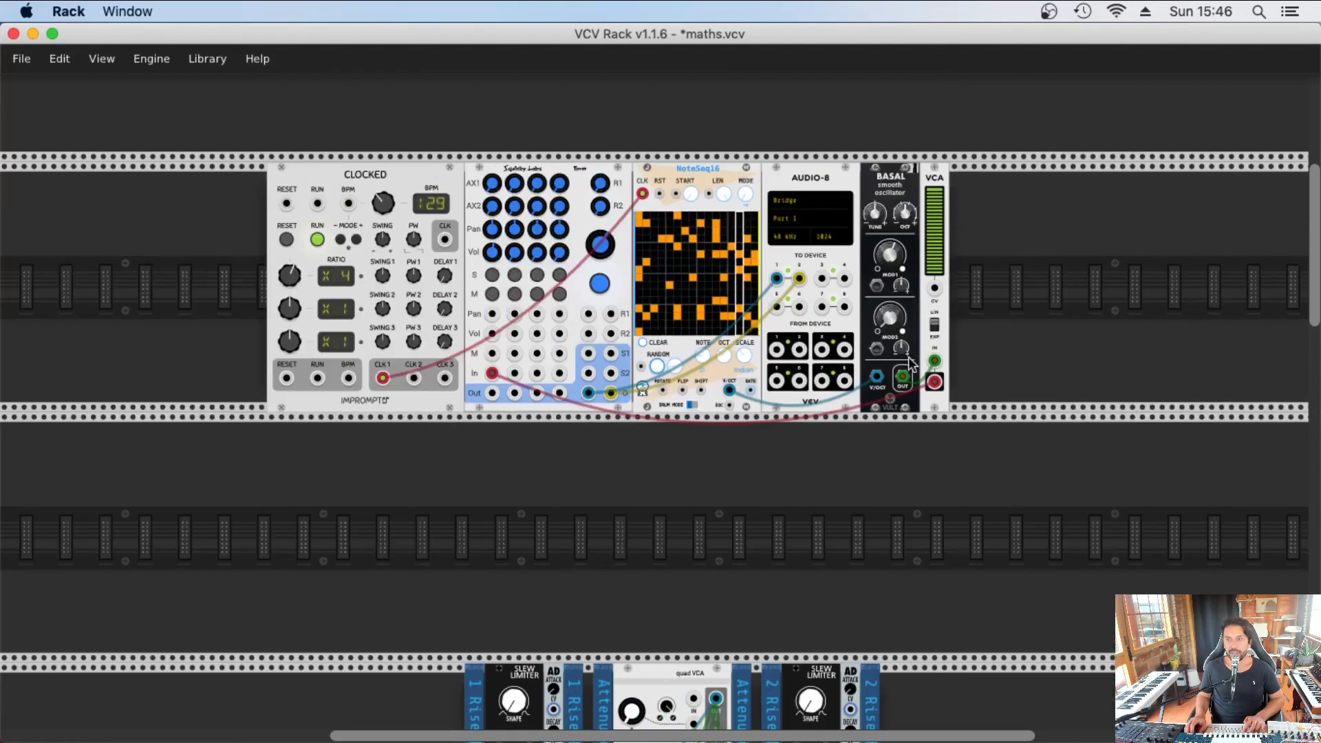
click(602, 285)
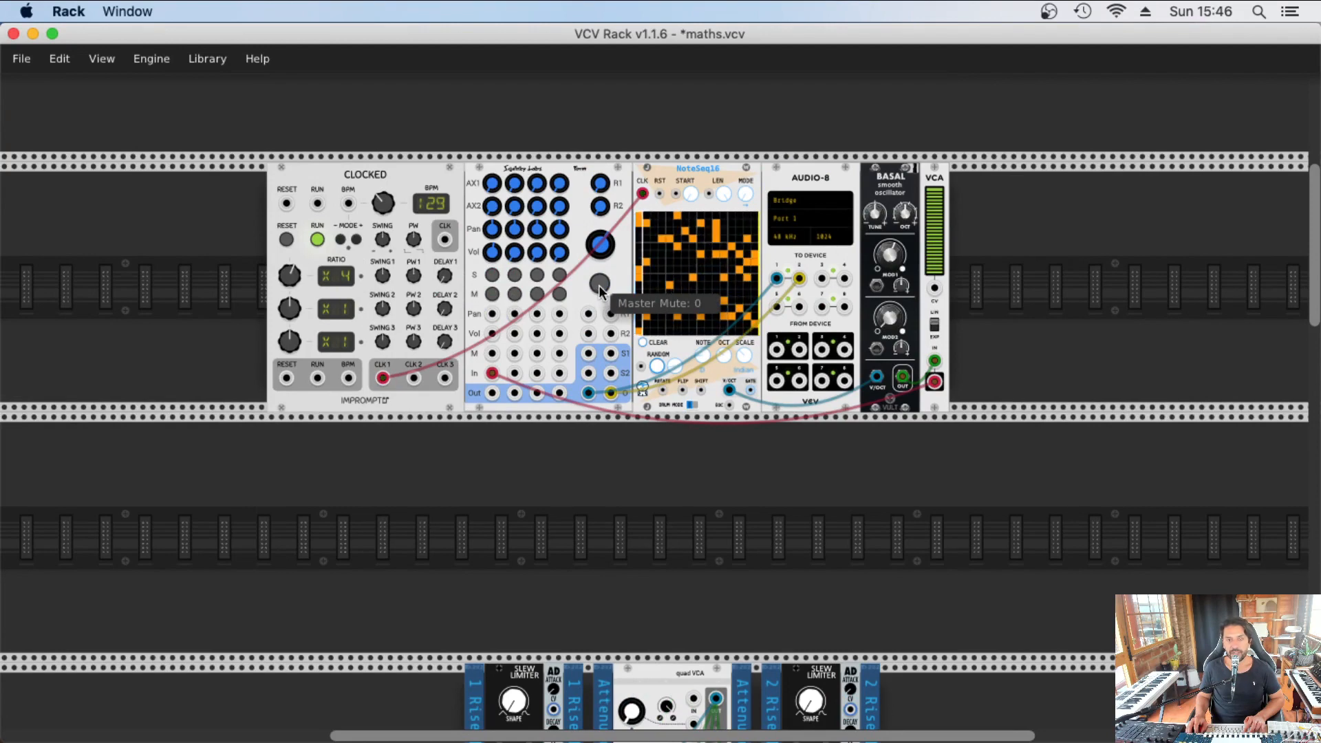
- Connect the right AD module's ENV OUT to the VCA's CV input, and NoteSeq16's GATE output to that AD module's trigger input
scroll(601, 291, down, 8)
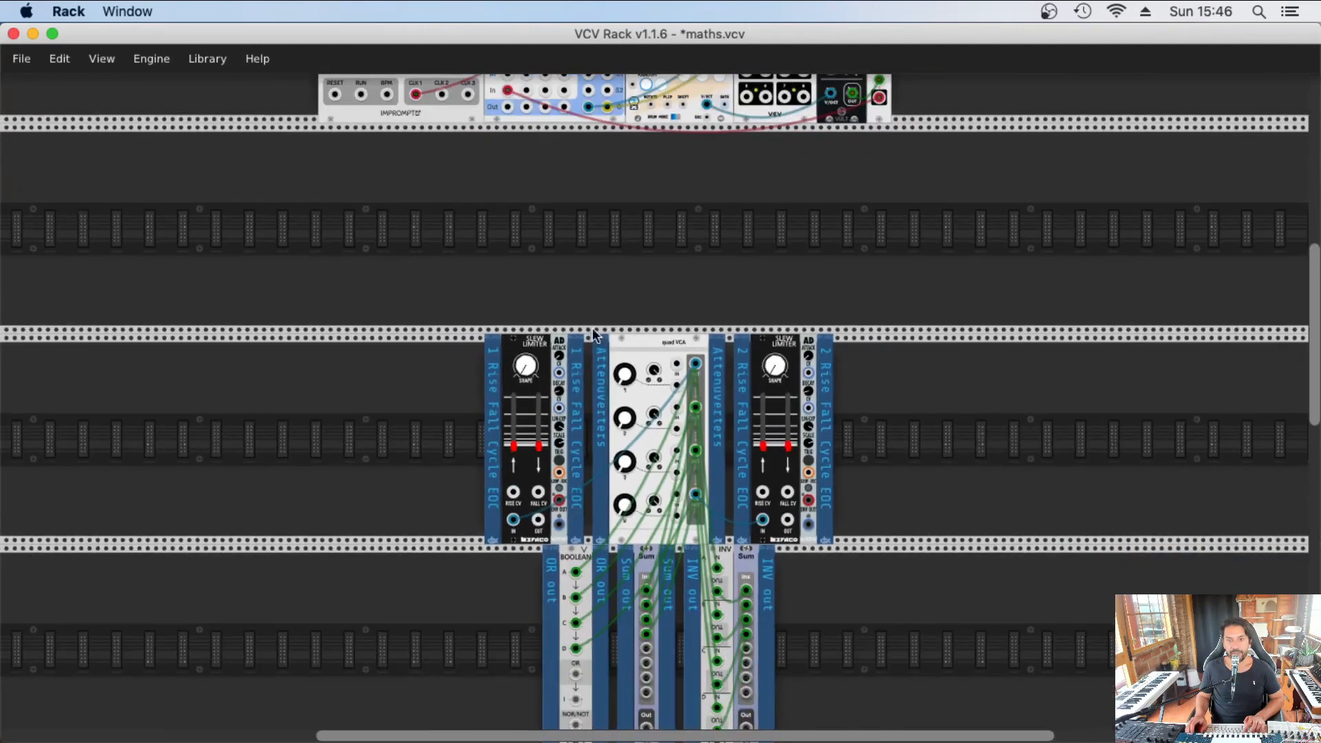
scroll(593, 335, up, 4)
scroll(1066, 372, down, 2)
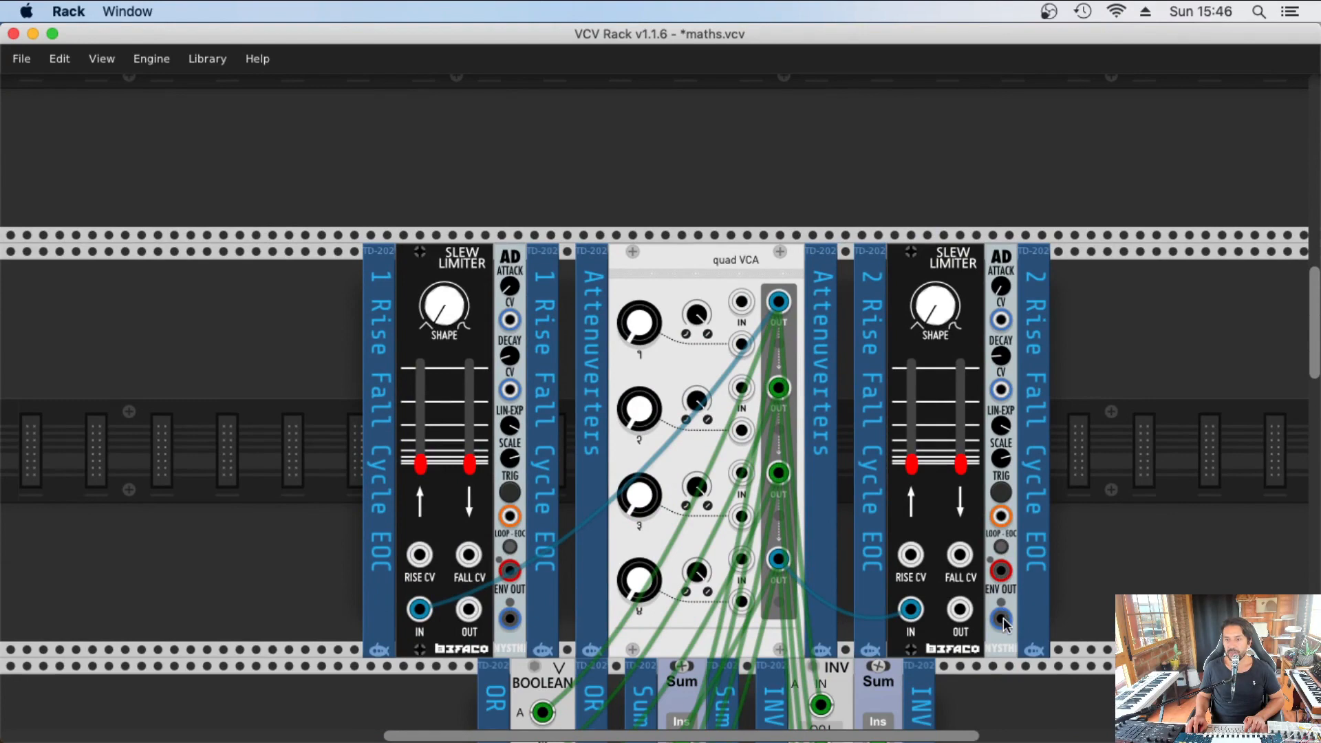
drag(1001, 619, 1140, 275)
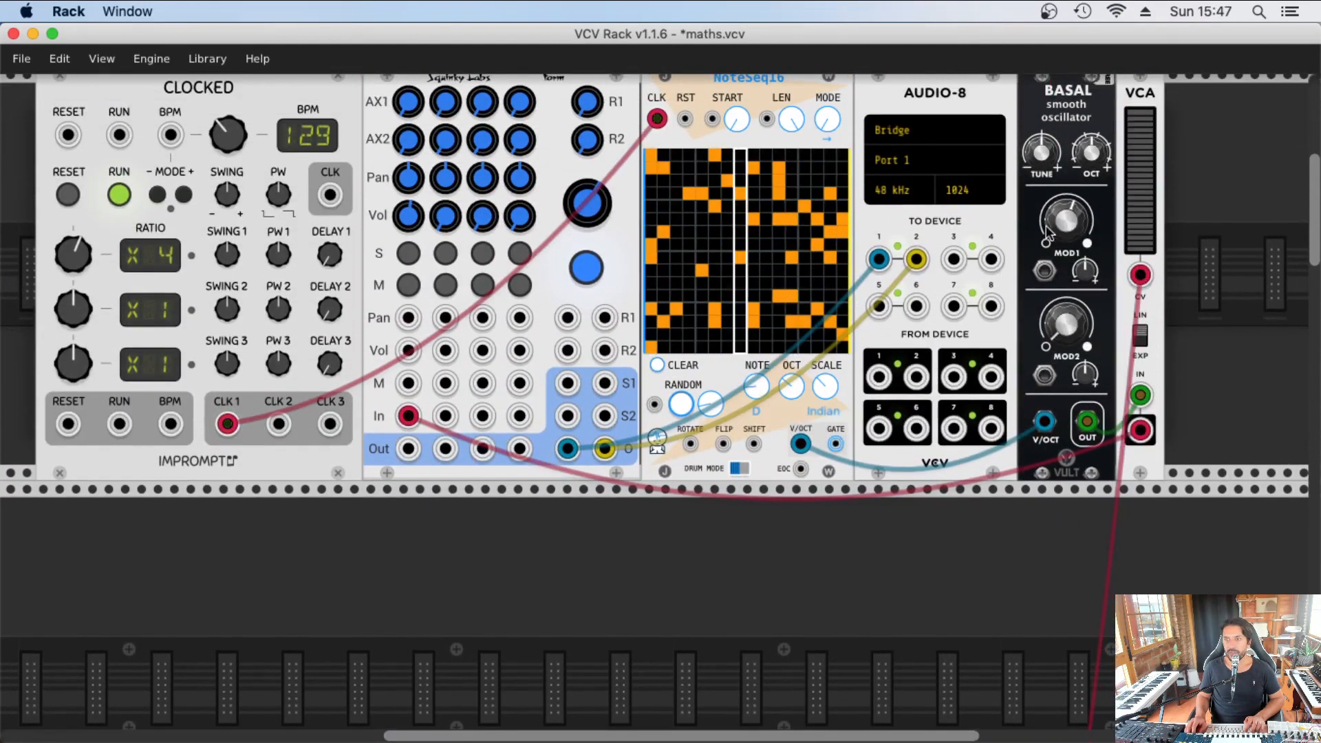
drag(835, 444, 999, 530)
- Search the module library for "scope" and place a VCV Scope directly right of the "2 Rise Fall Cycle EOC" group
scroll(911, 482, down, 6)
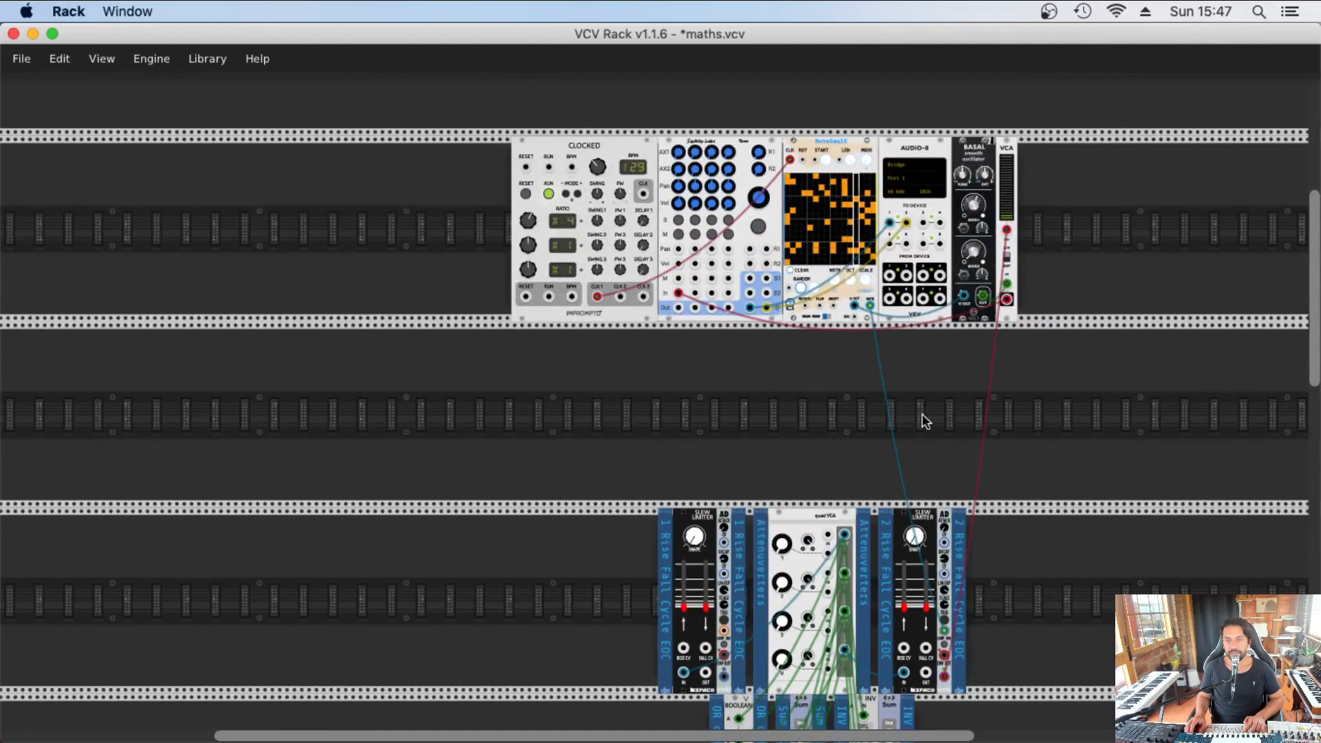
scroll(925, 422, down, 5)
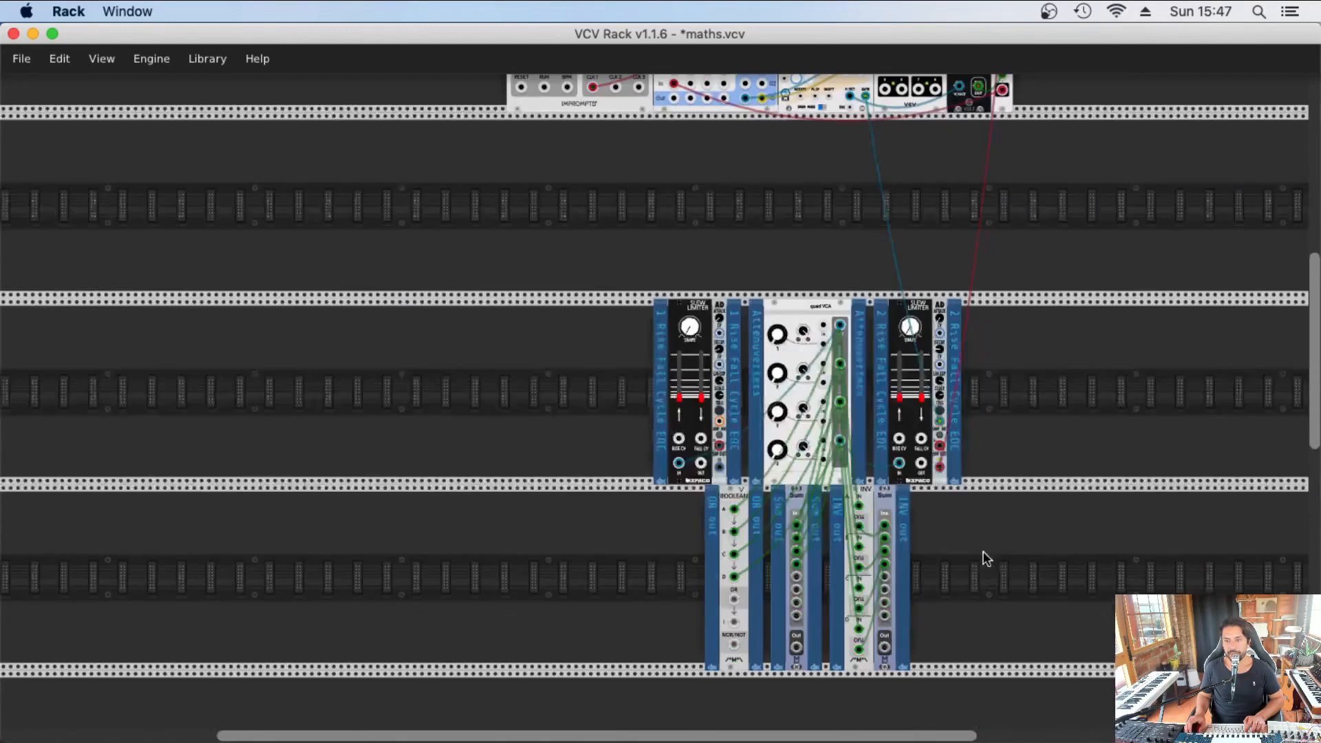
scroll(984, 554, up, 5)
scroll(943, 485, down, 3)
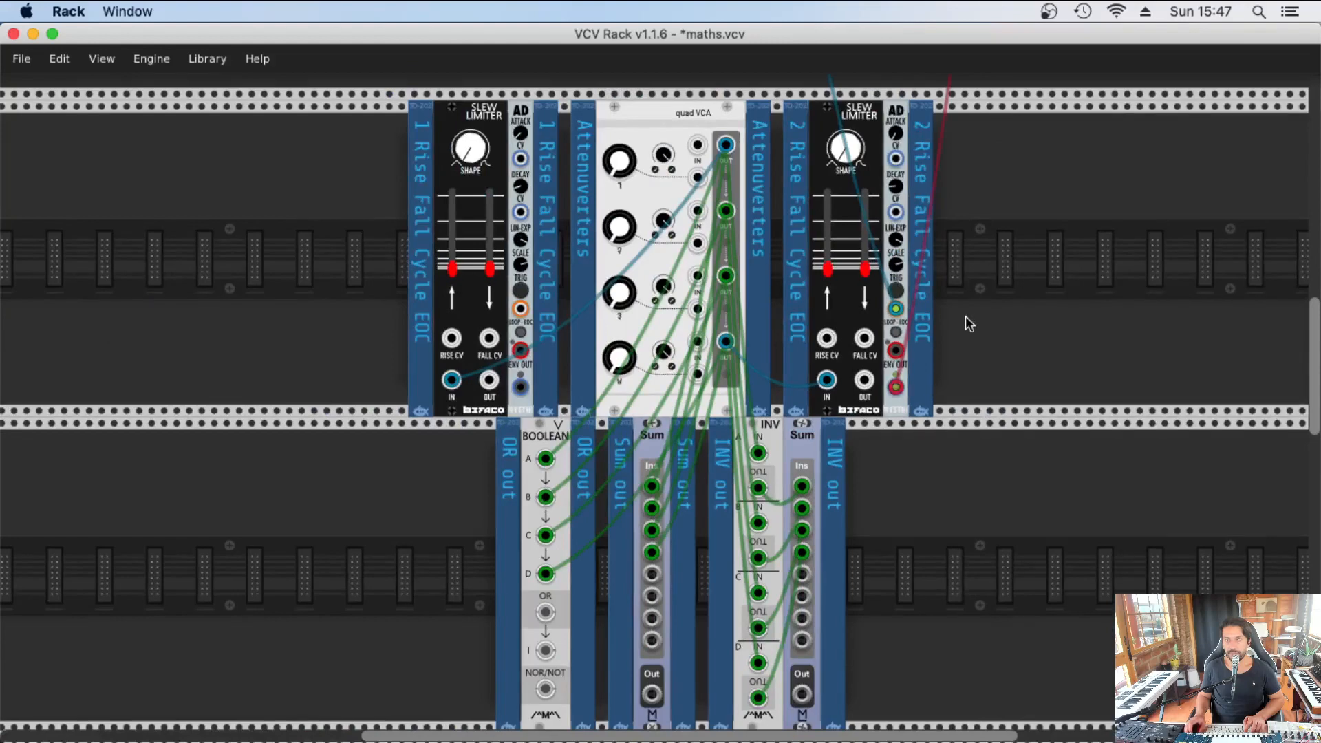
scroll(965, 319, up, 3)
scroll(936, 333, up, 3)
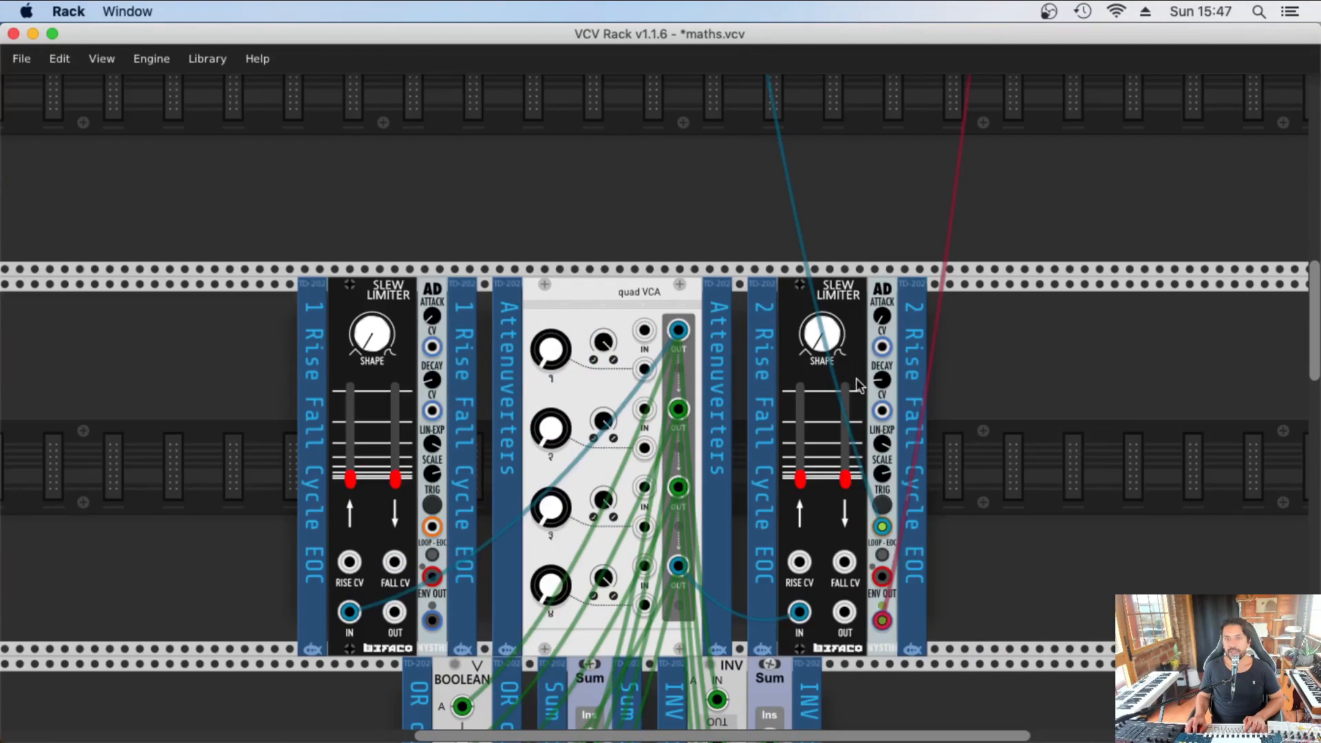
mouse_move(880, 387)
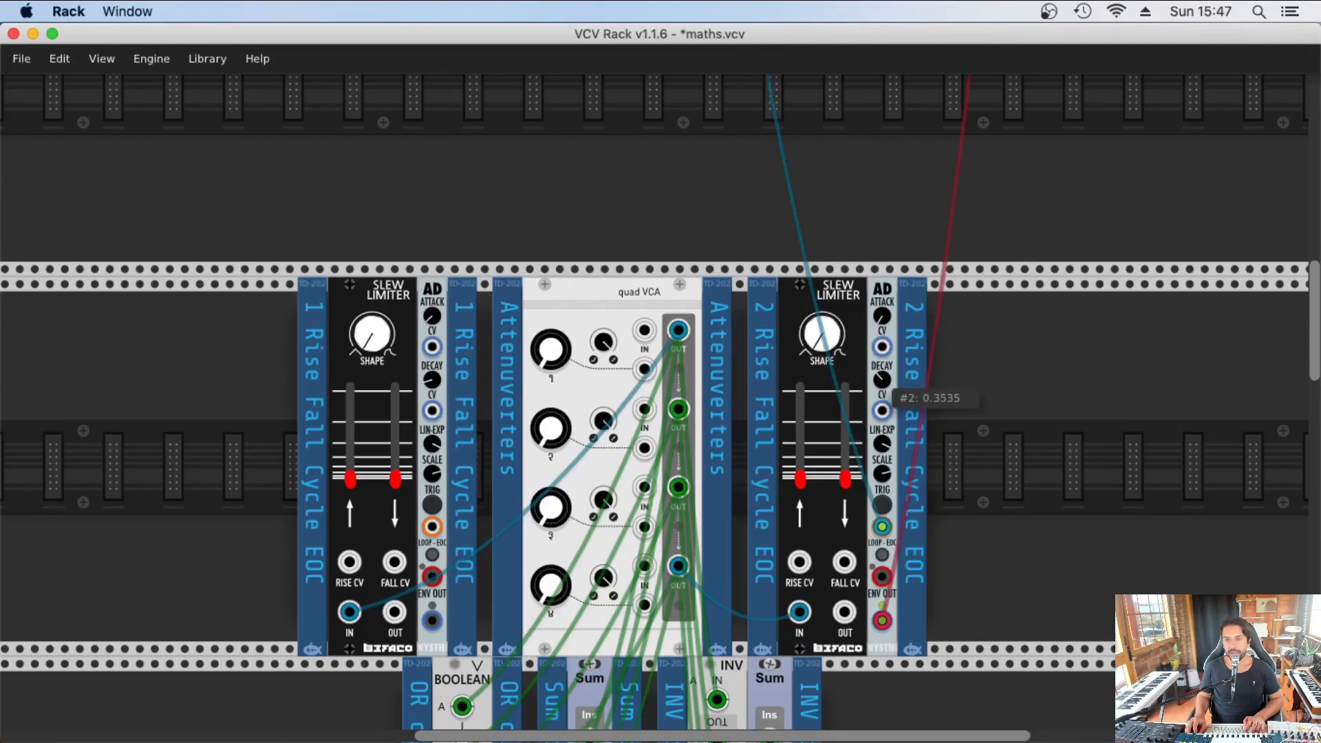
right_click(1056, 363)
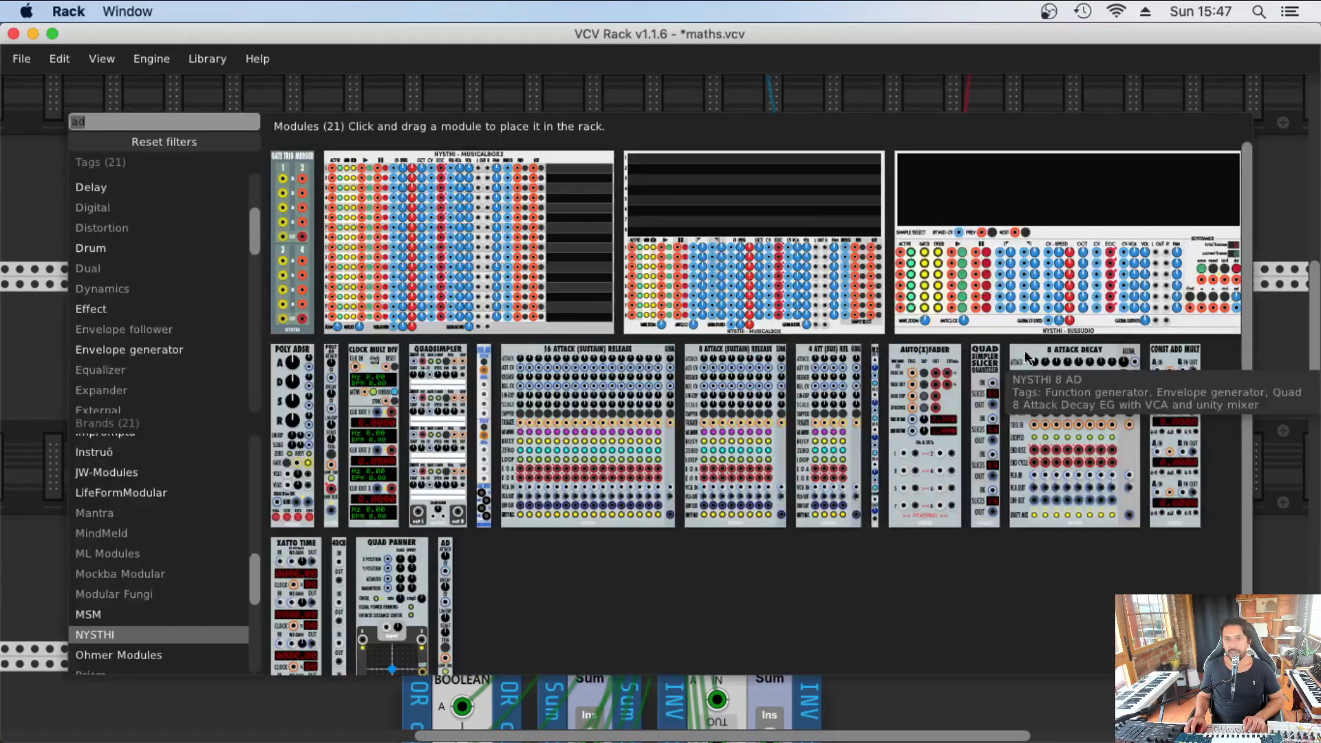
text(scope)
drag(609, 162, 1066, 546)
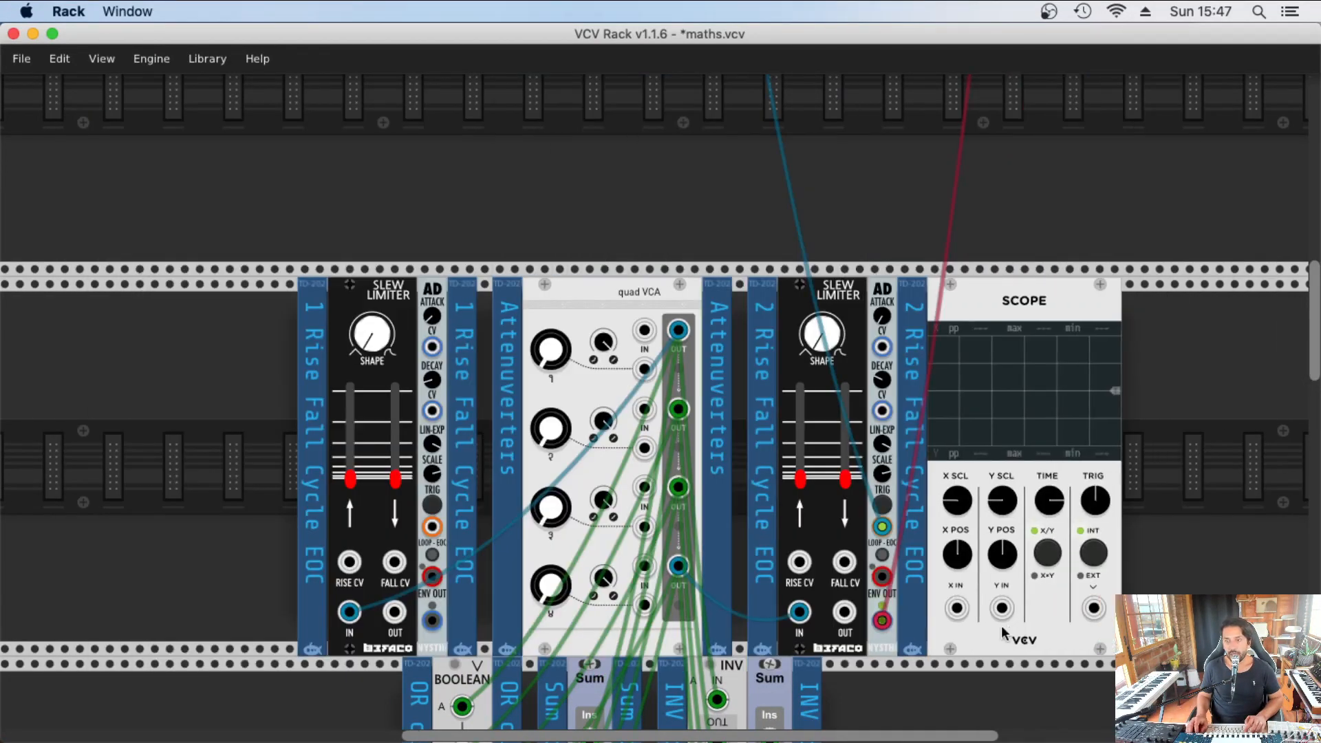
- Connect the right AD module's ENV OUT to the Scope's X IN and adjust the time scale to show several envelope cycles, keeping X/Y mode
drag(882, 621, 957, 608)
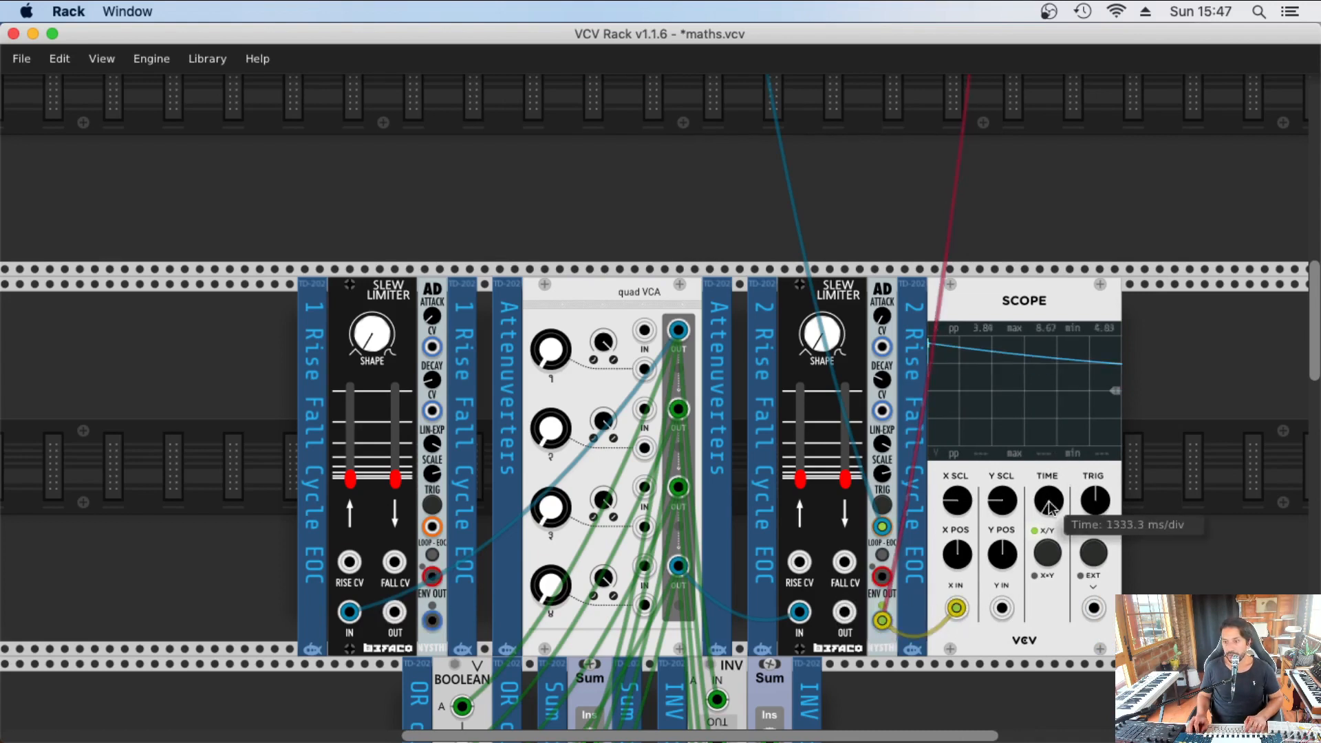
drag(1046, 512, 1046, 467)
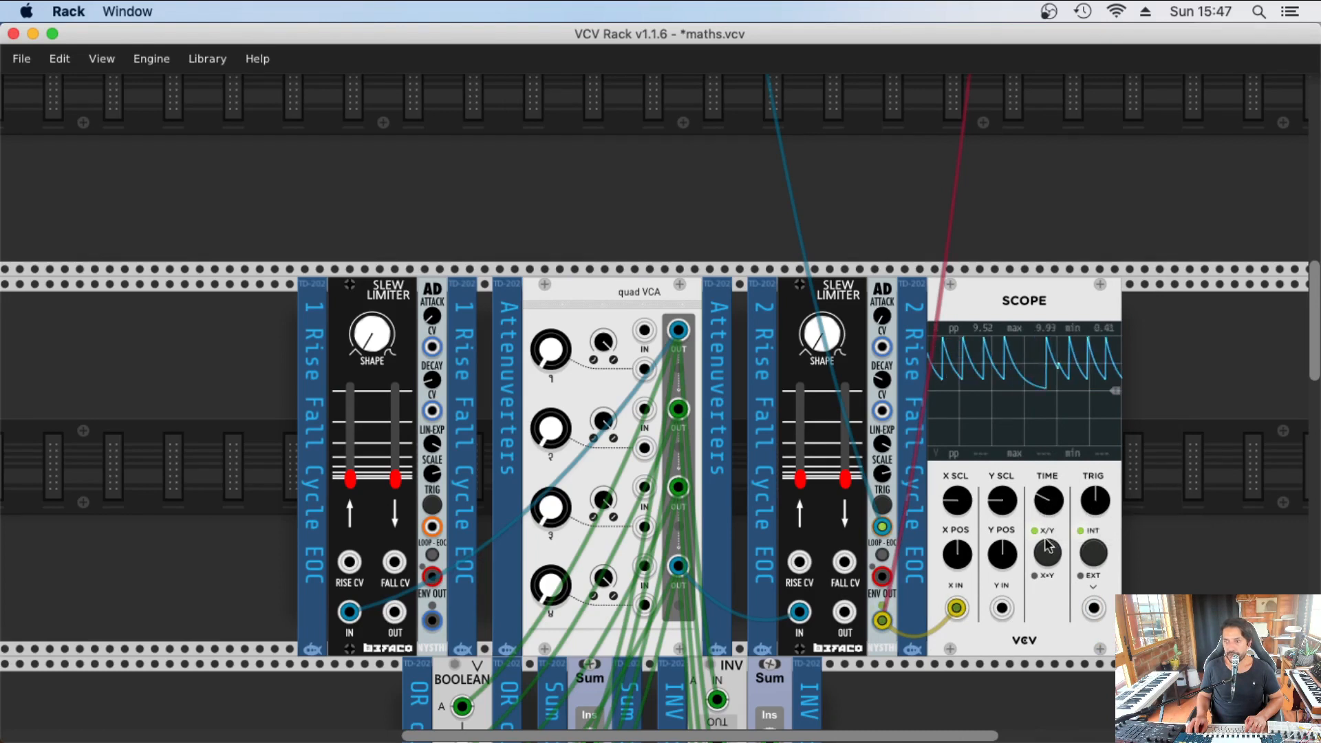
click(1046, 552)
click(1046, 553)
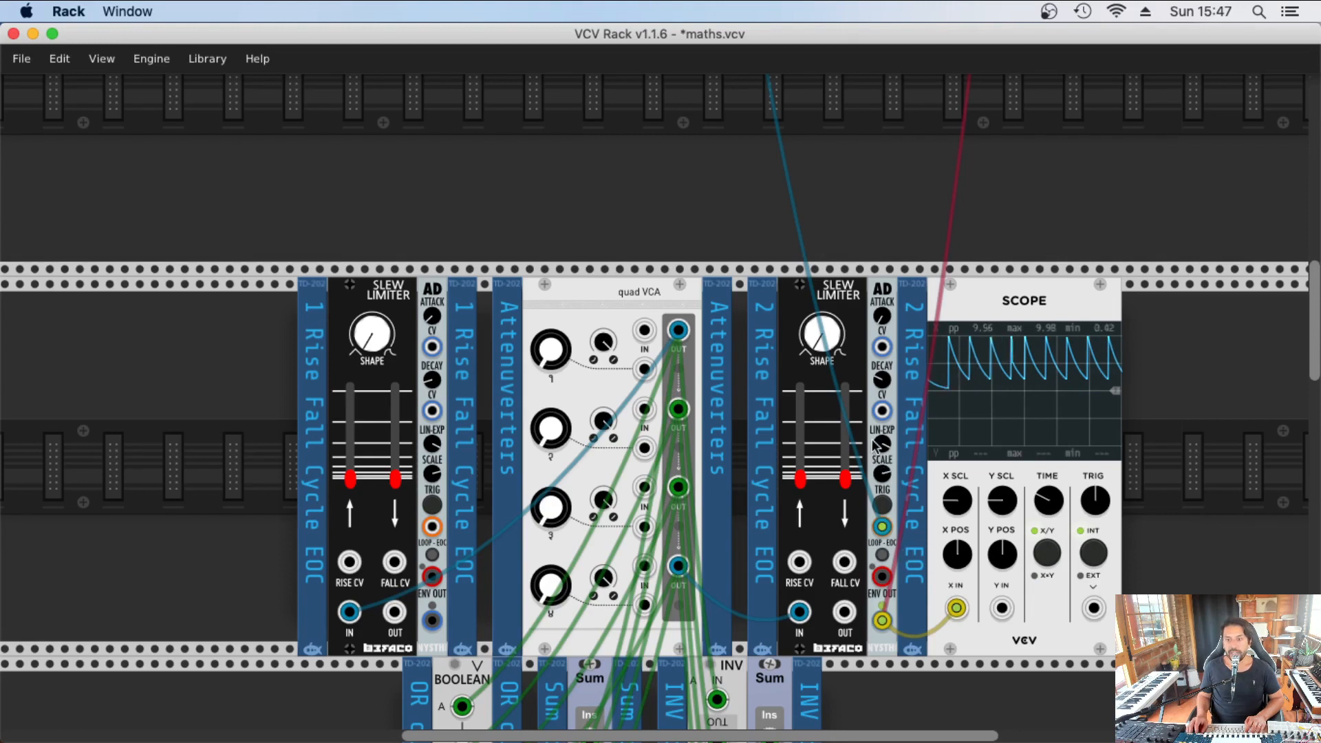
- Vary the right AD module's decay time and LIN-EXP curve to shape the envelope on the Scope between linear and exponential
drag(881, 452, 881, 525)
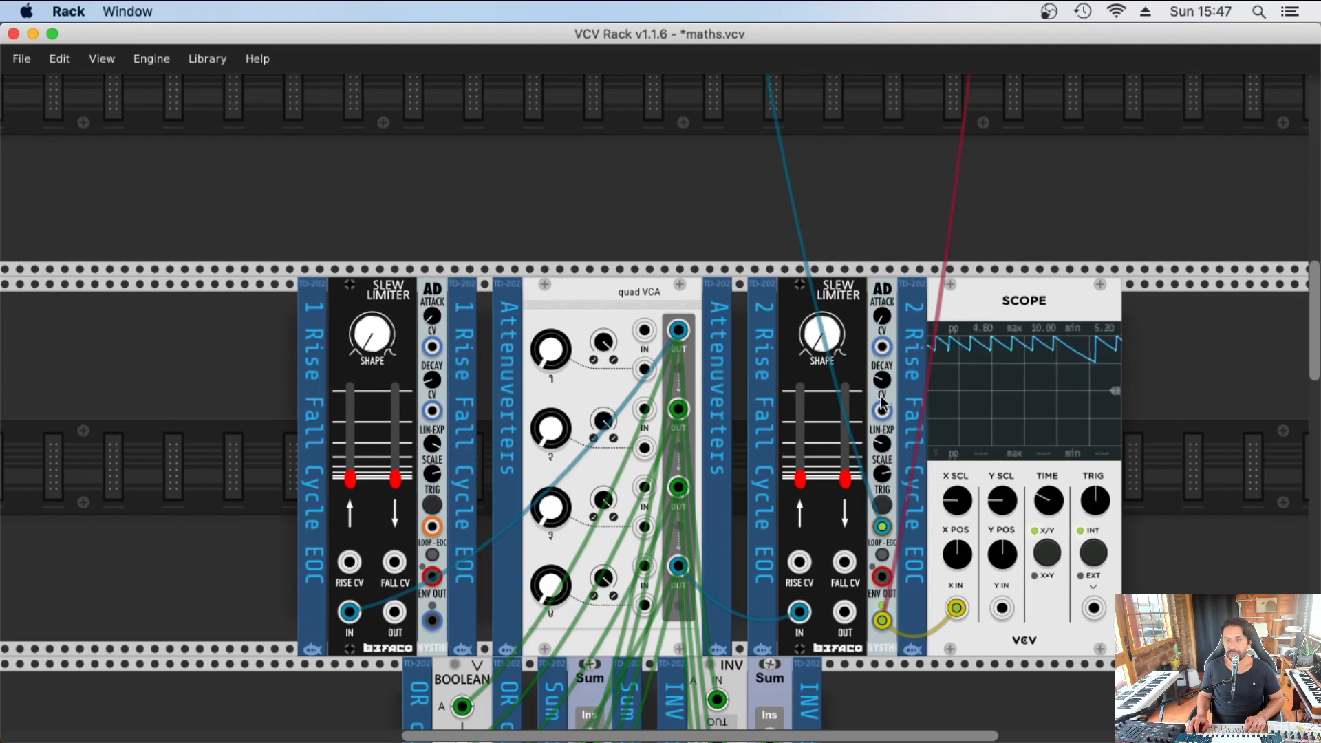
mouse_move(882, 380)
mouse_down()
mouse_move(883, 409)
mouse_move(882, 397)
mouse_up()
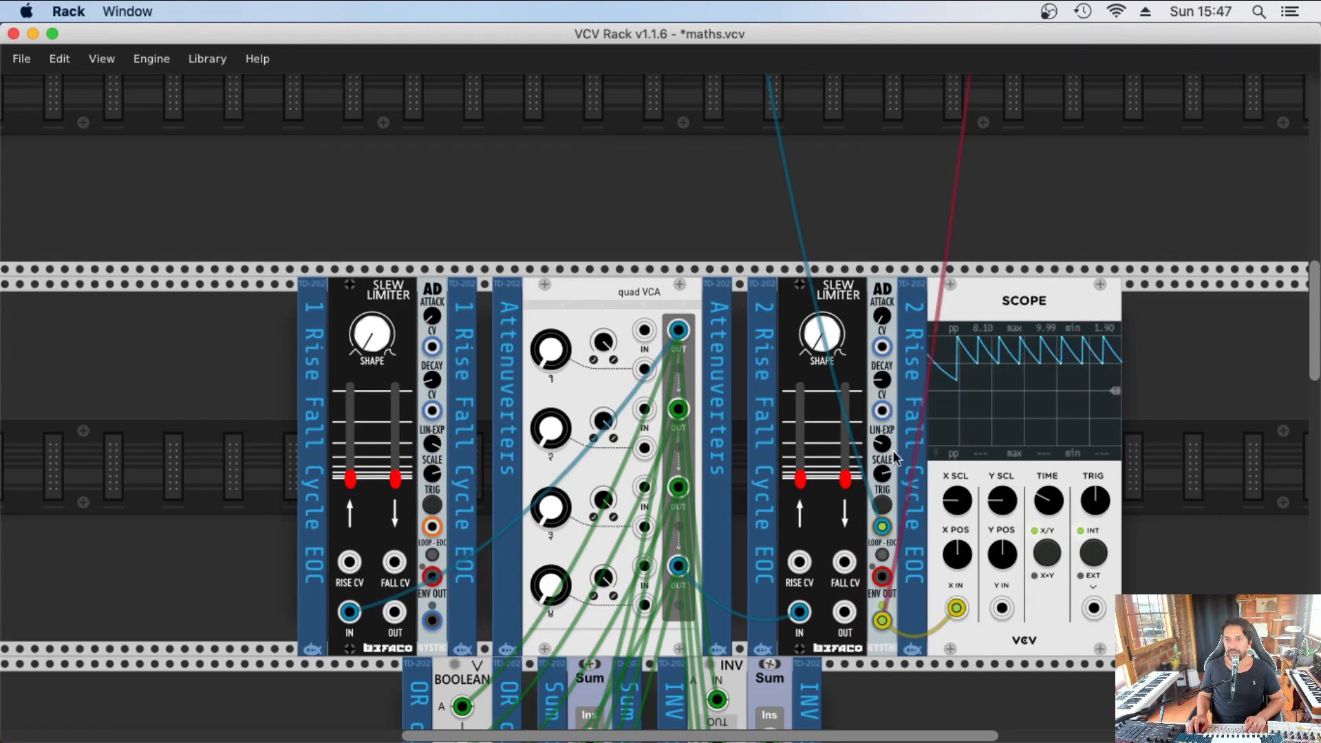
drag(882, 444, 882, 410)
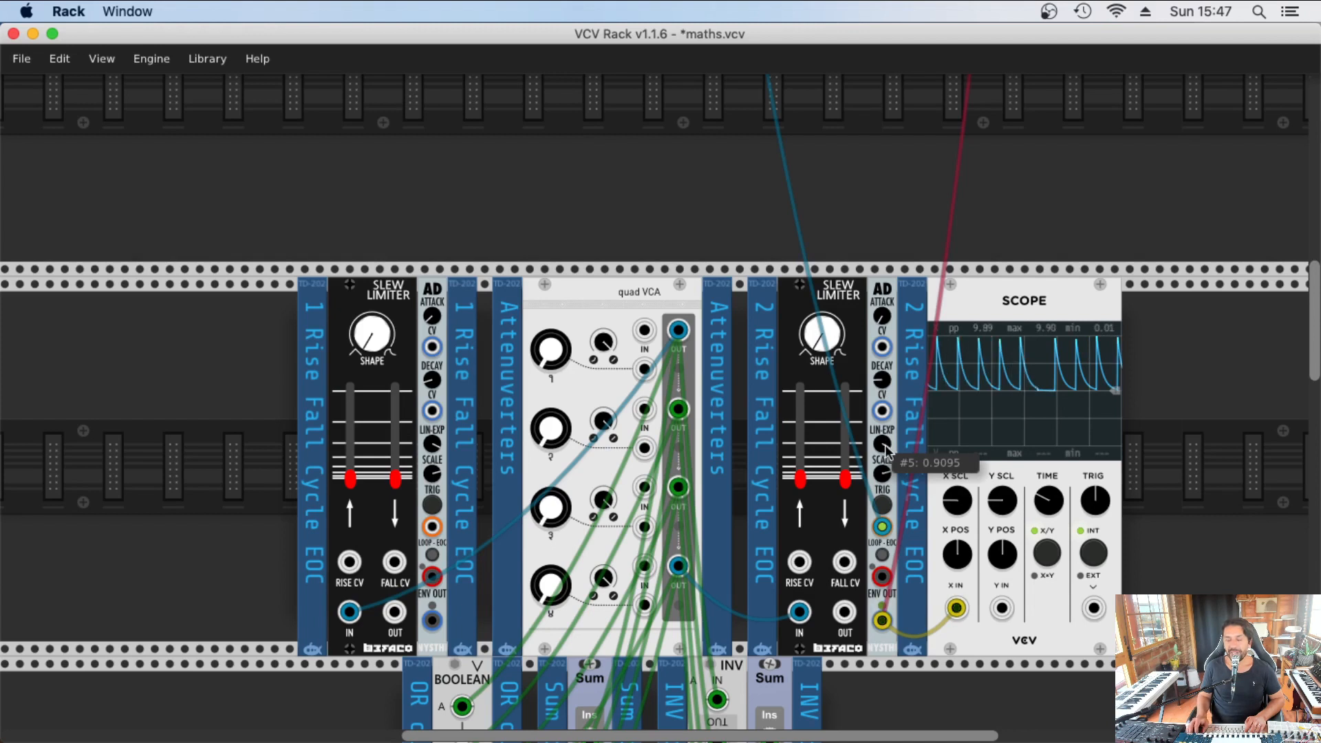
mouse_move(884, 377)
mouse_down()
mouse_move(884, 400)
mouse_move(885, 382)
mouse_up()
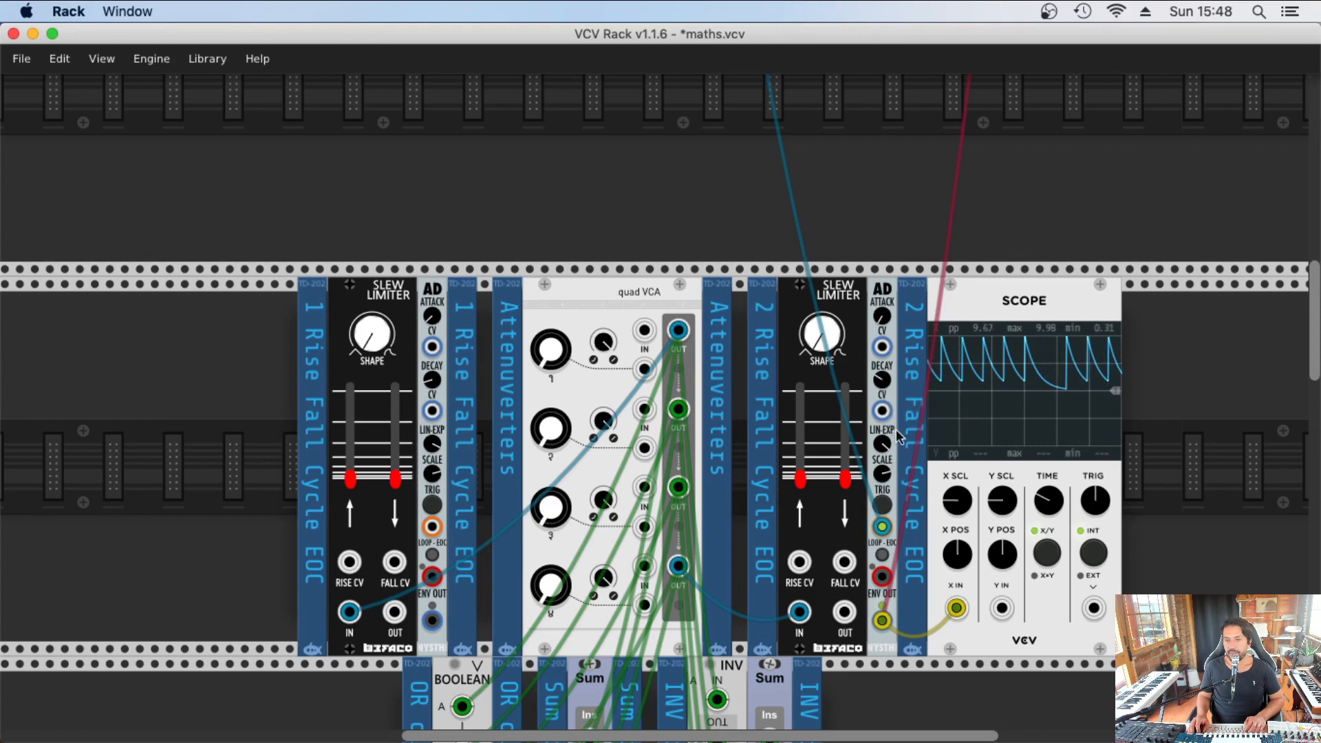
drag(882, 473, 882, 485)
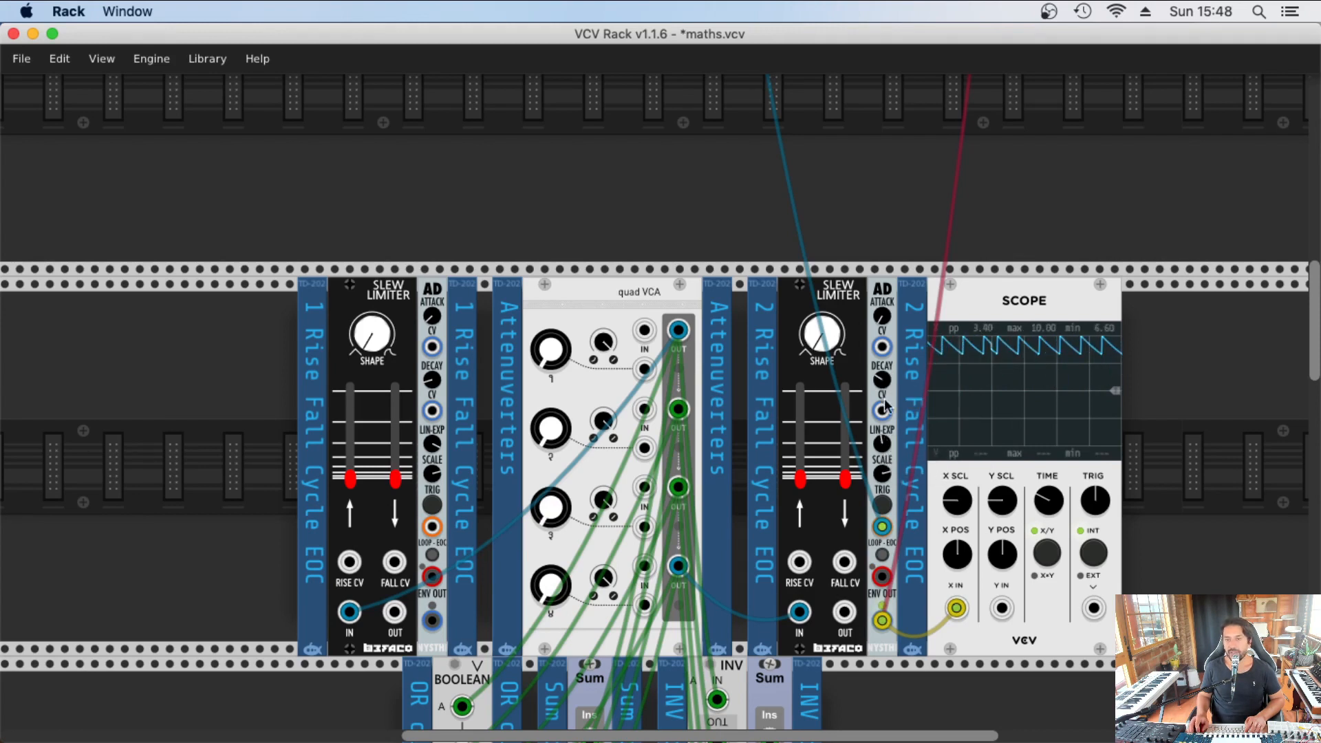
drag(882, 379, 882, 388)
drag(882, 474, 882, 477)
drag(883, 379, 882, 384)
- Compare the Maths image's rise, fall and response curve controls with the right AD module, and readjust its LIN-EXP curve
key(super+Tab)
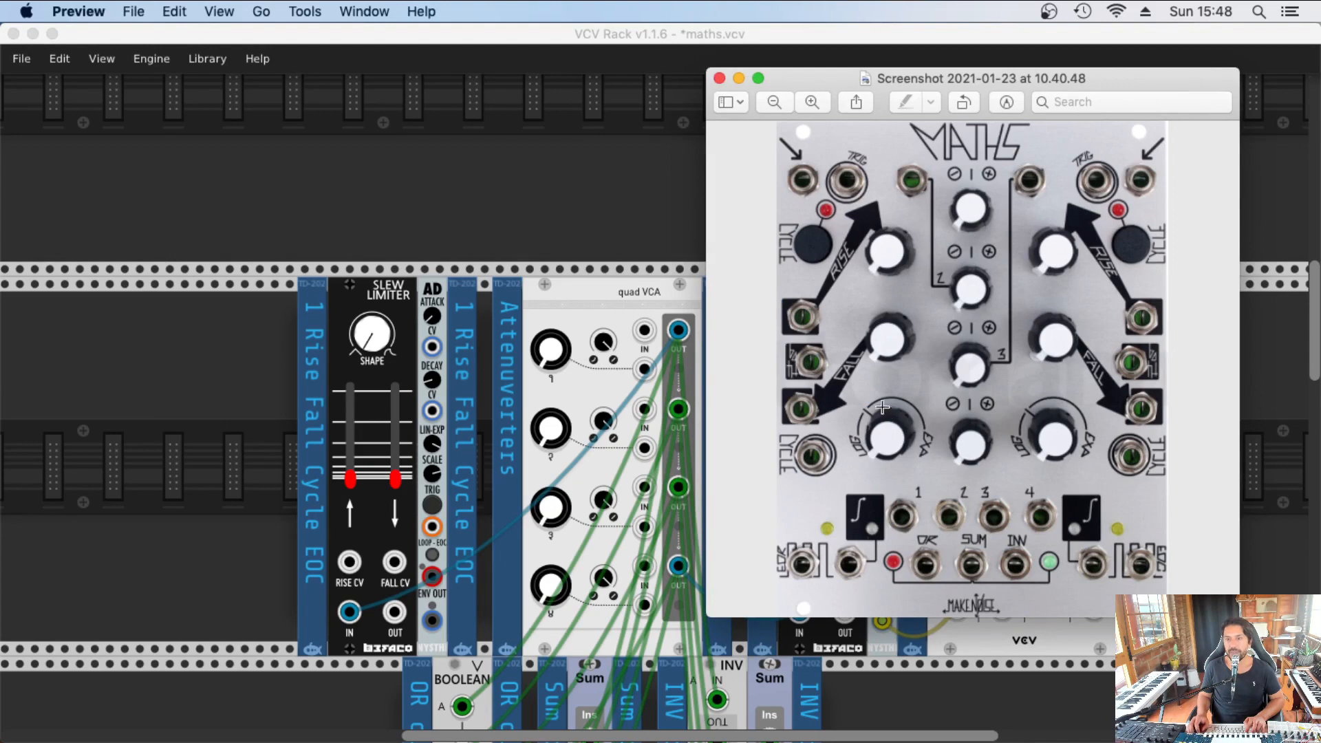
click(650, 293)
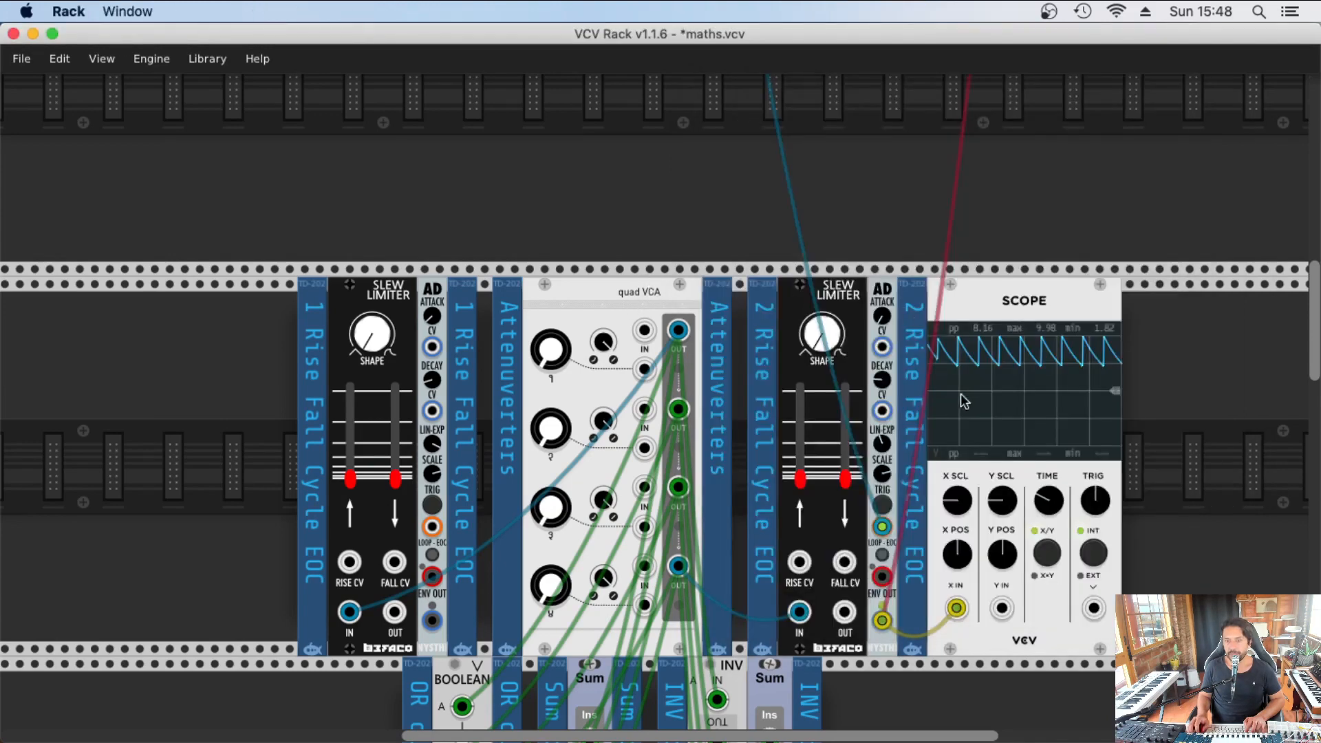
mouse_move(883, 443)
mouse_down()
mouse_move(883, 456)
mouse_move(892, 431)
mouse_up()
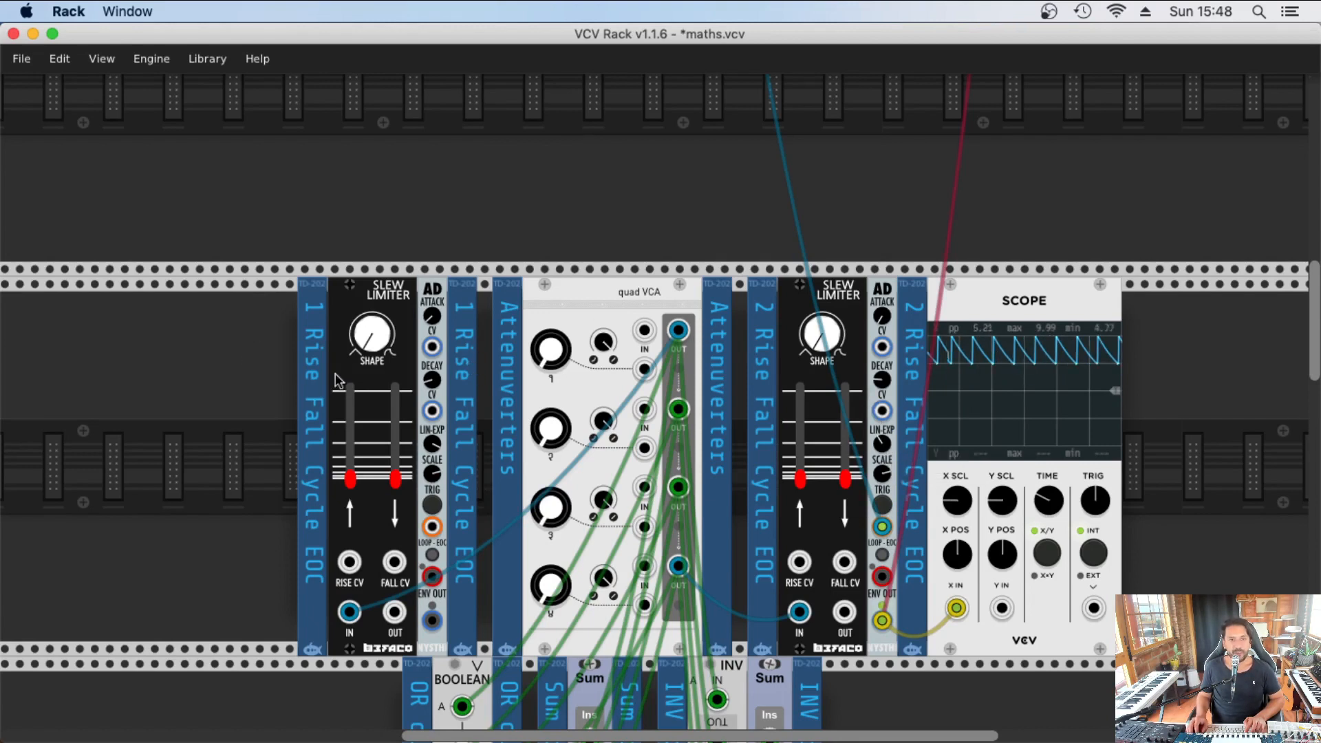
key(super+Tab)
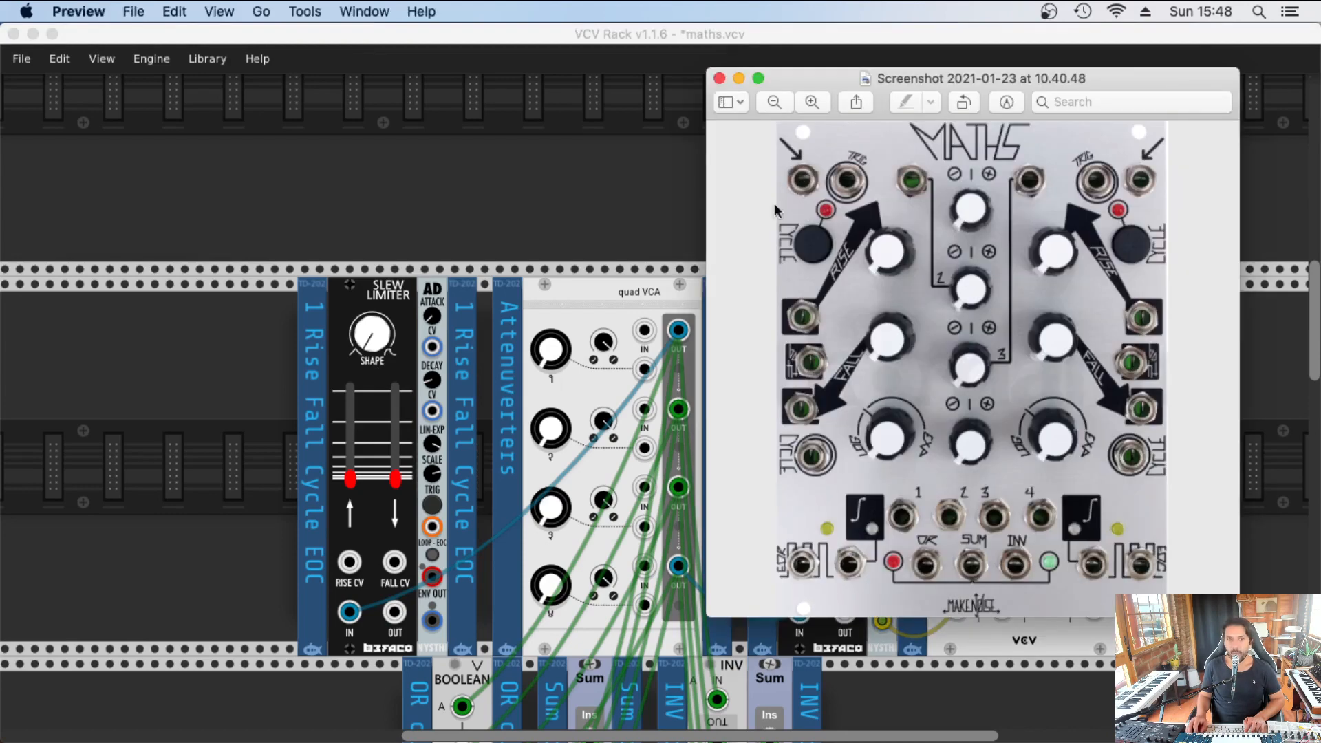
key(super+Tab)
- Reroute NoteSeq16's V/OCT cable into quad VCA input 1, connect the left Slew Limiter's OUT to Basal's V/OCT, and adjust channel 1's gain
scroll(980, 240, up, 10)
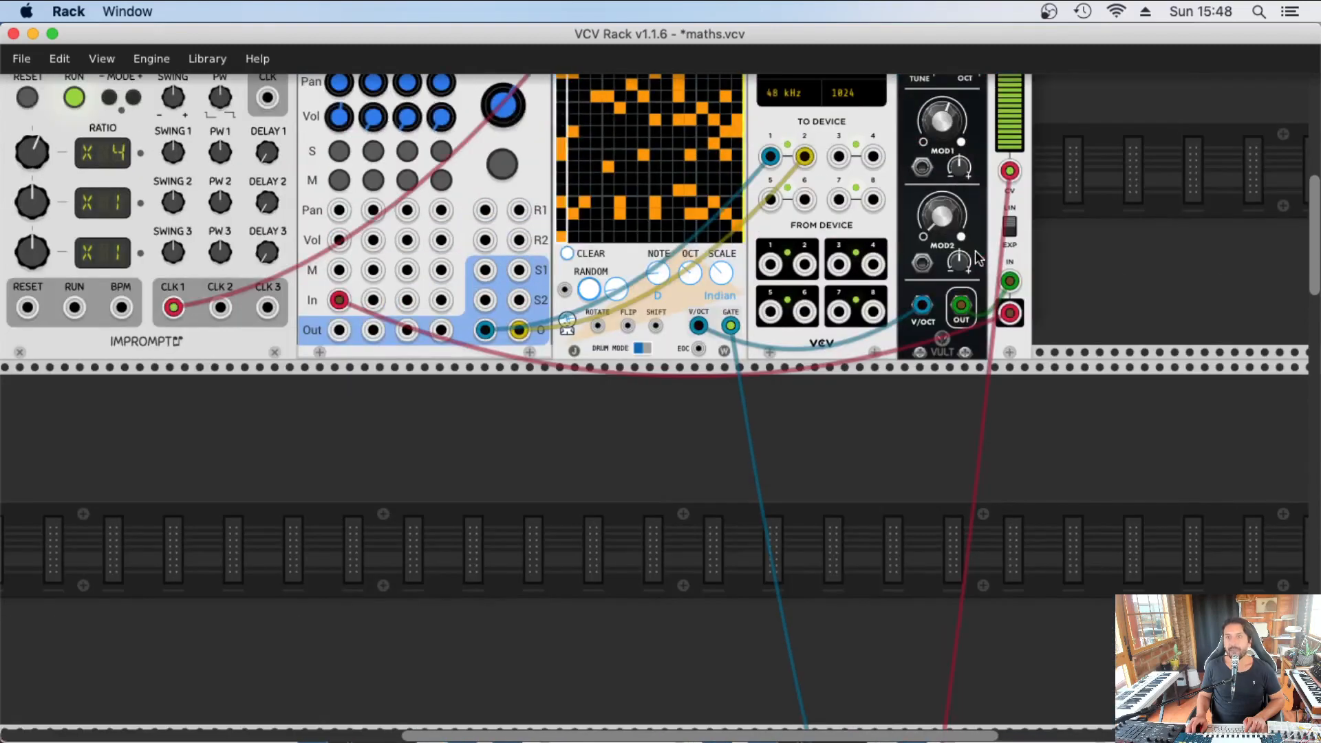
drag(922, 304, 644, 214)
scroll(163, 643, down, 10)
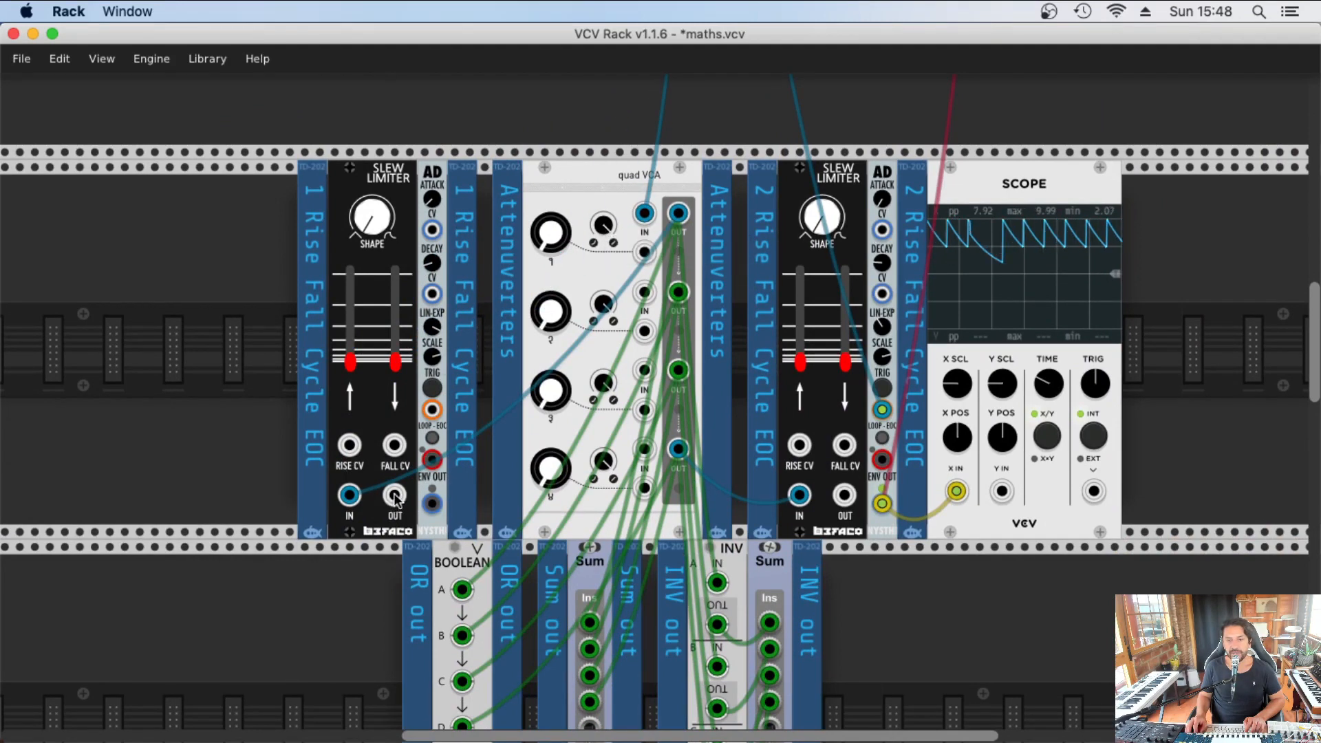
drag(394, 495, 922, 277)
mouse_move(555, 401)
mouse_down()
mouse_move(555, 354)
mouse_move(544, 411)
mouse_up()
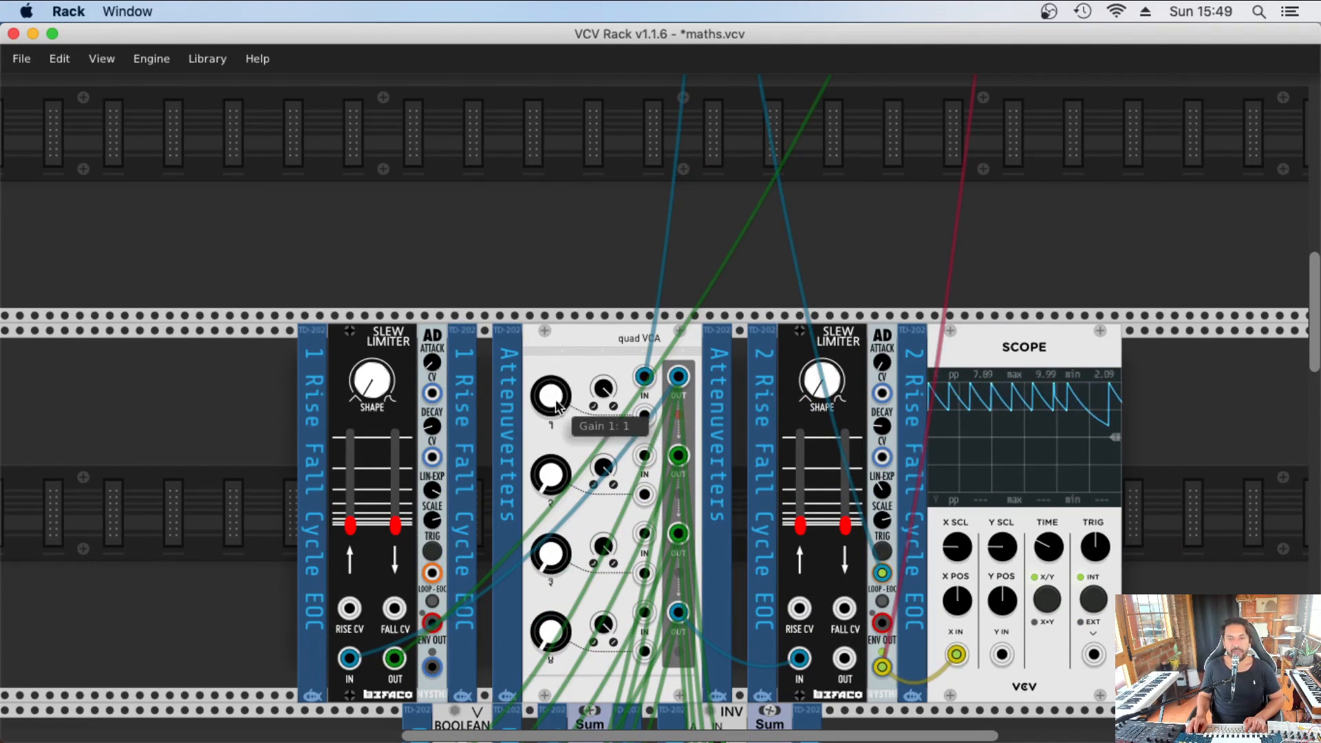
- Move the Scope beside the left Slew Limiter, patch the limiter's OUT into X IN, and raise the X scale
scroll(377, 435, down, 2)
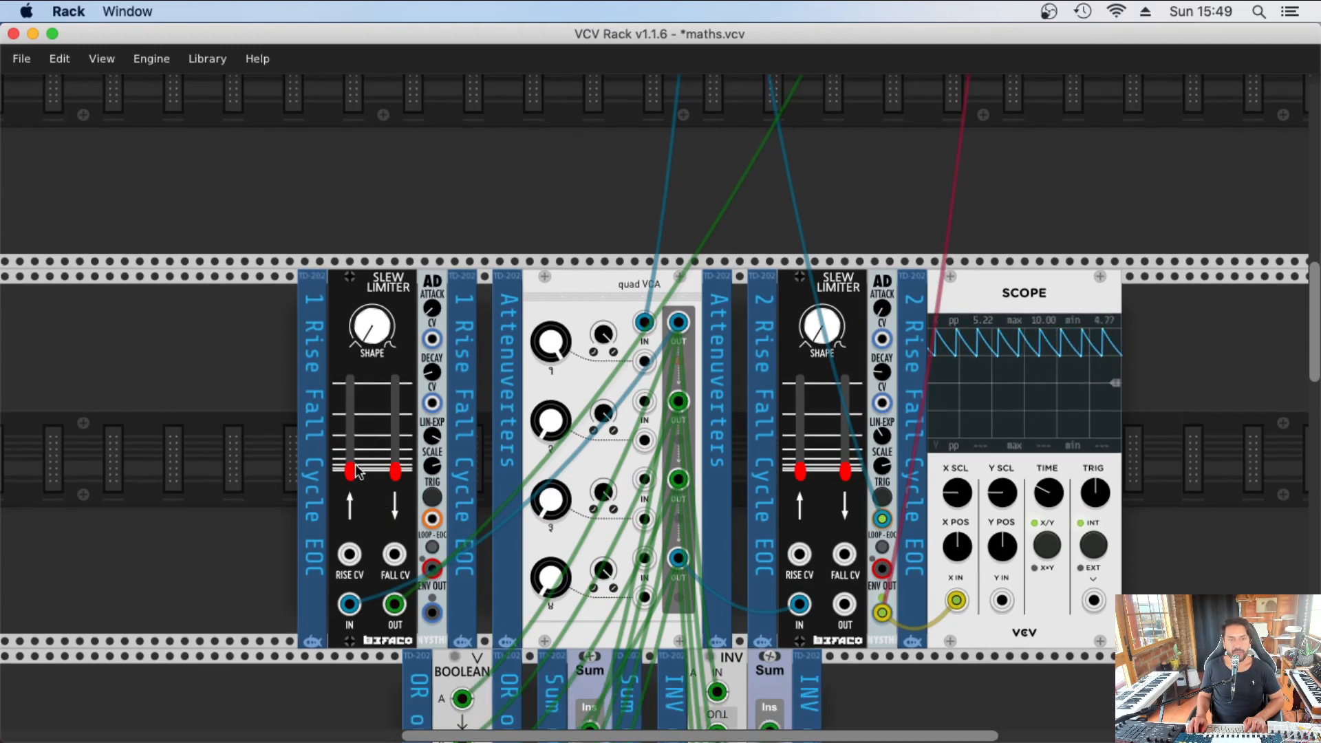
drag(969, 605, 194, 695)
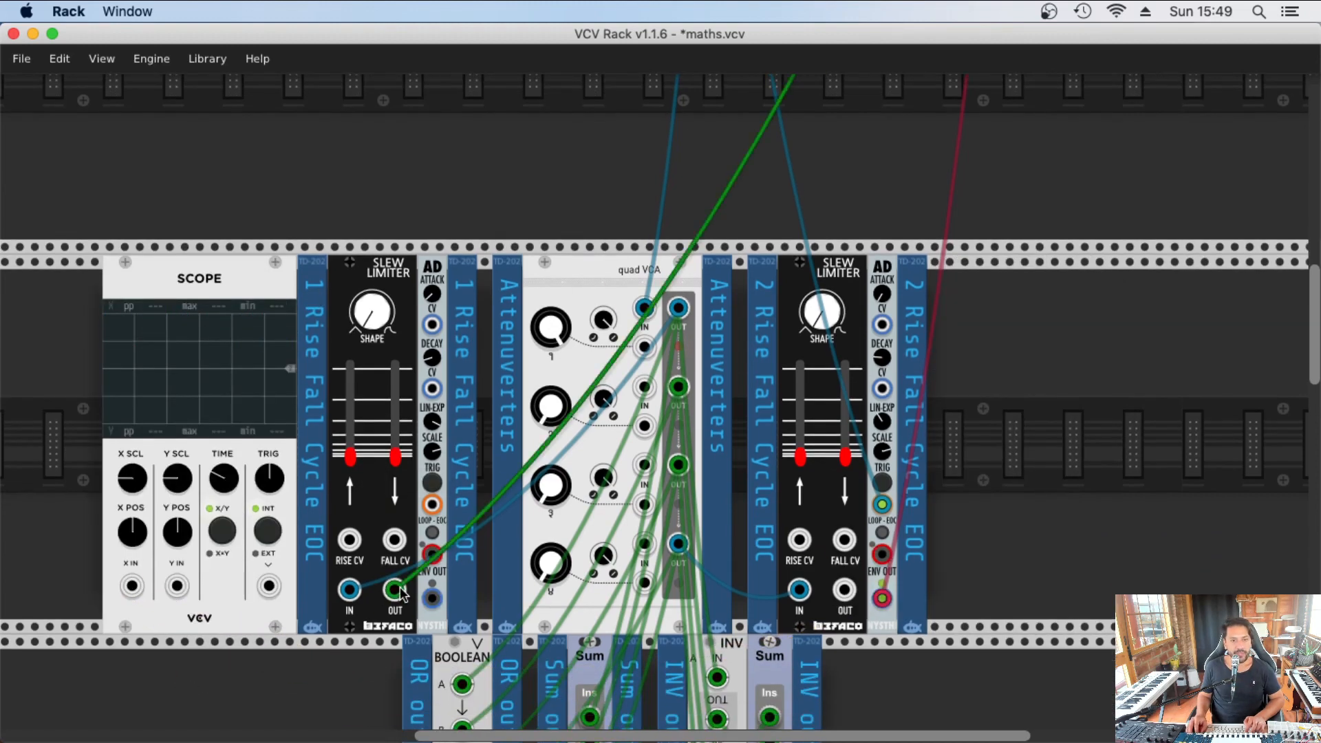
mouse_move(397, 589)
mouse_down()
mouse_move(145, 560)
mouse_move(132, 587)
mouse_up()
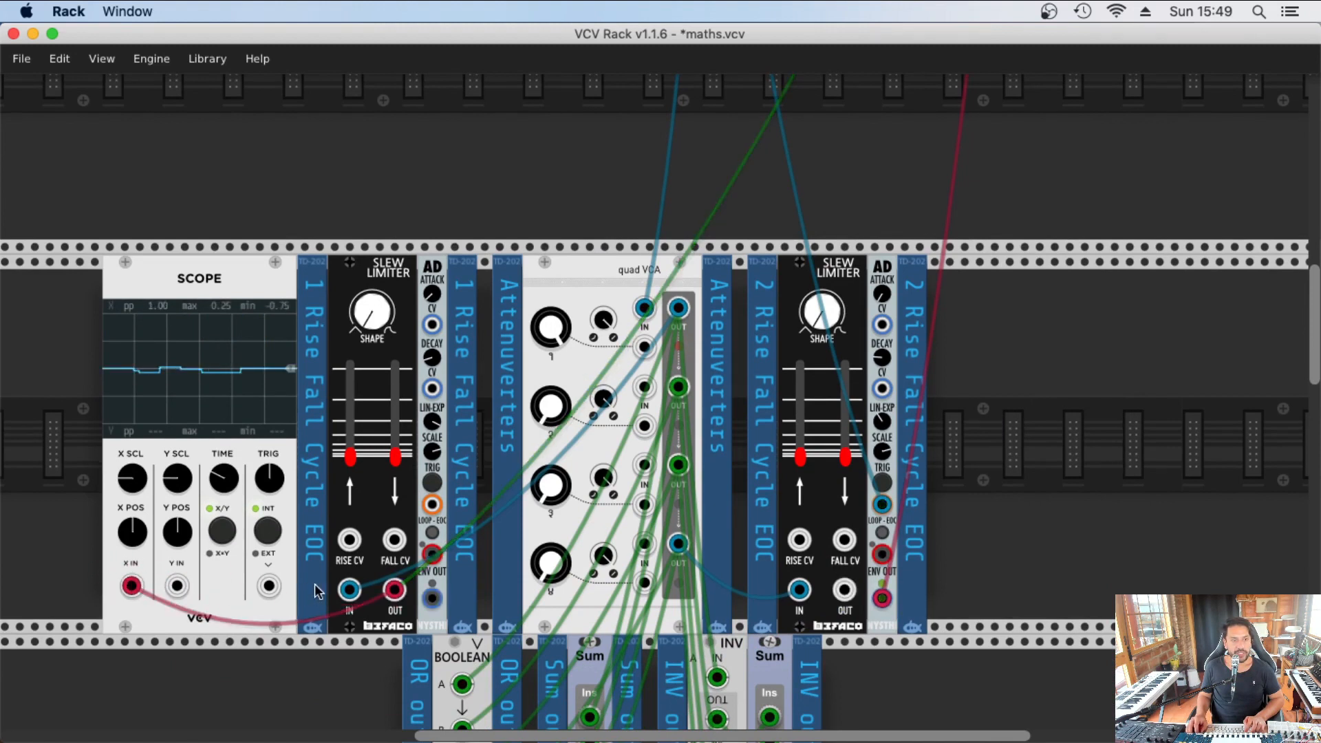
mouse_move(225, 479)
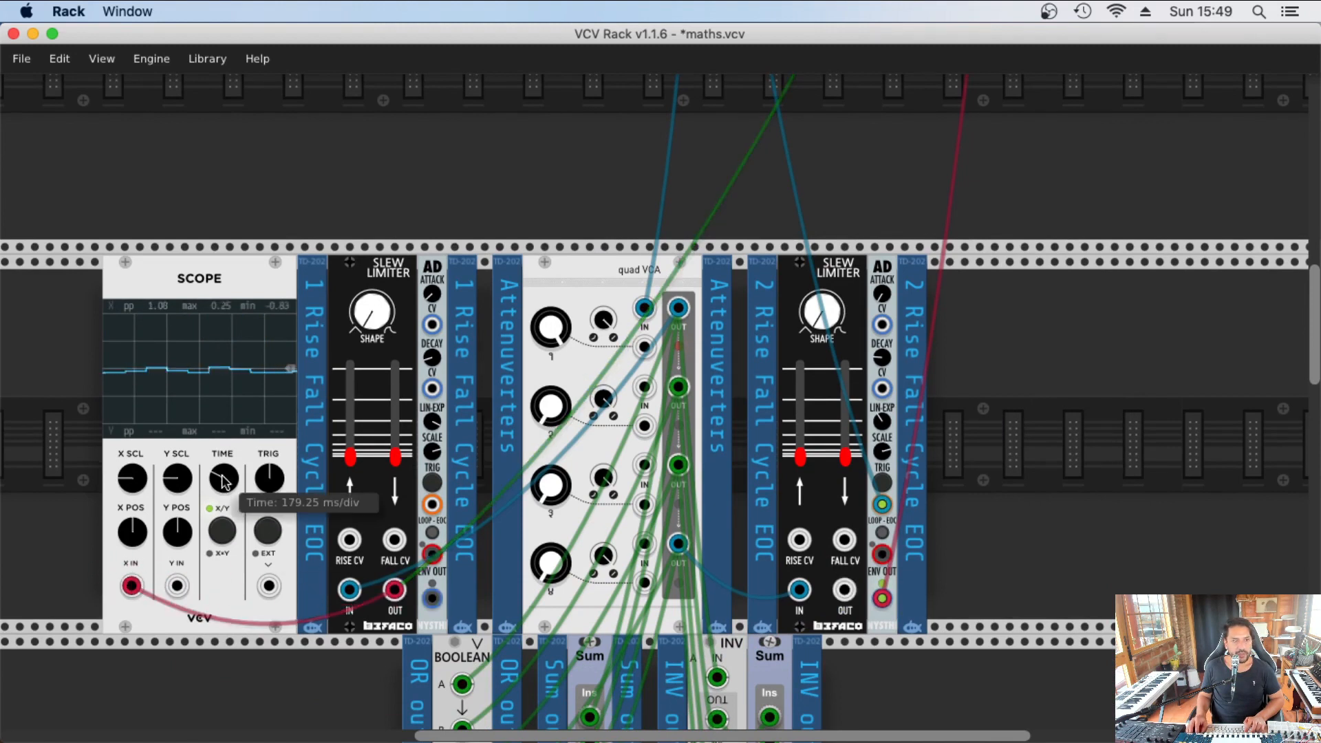
drag(132, 479, 133, 458)
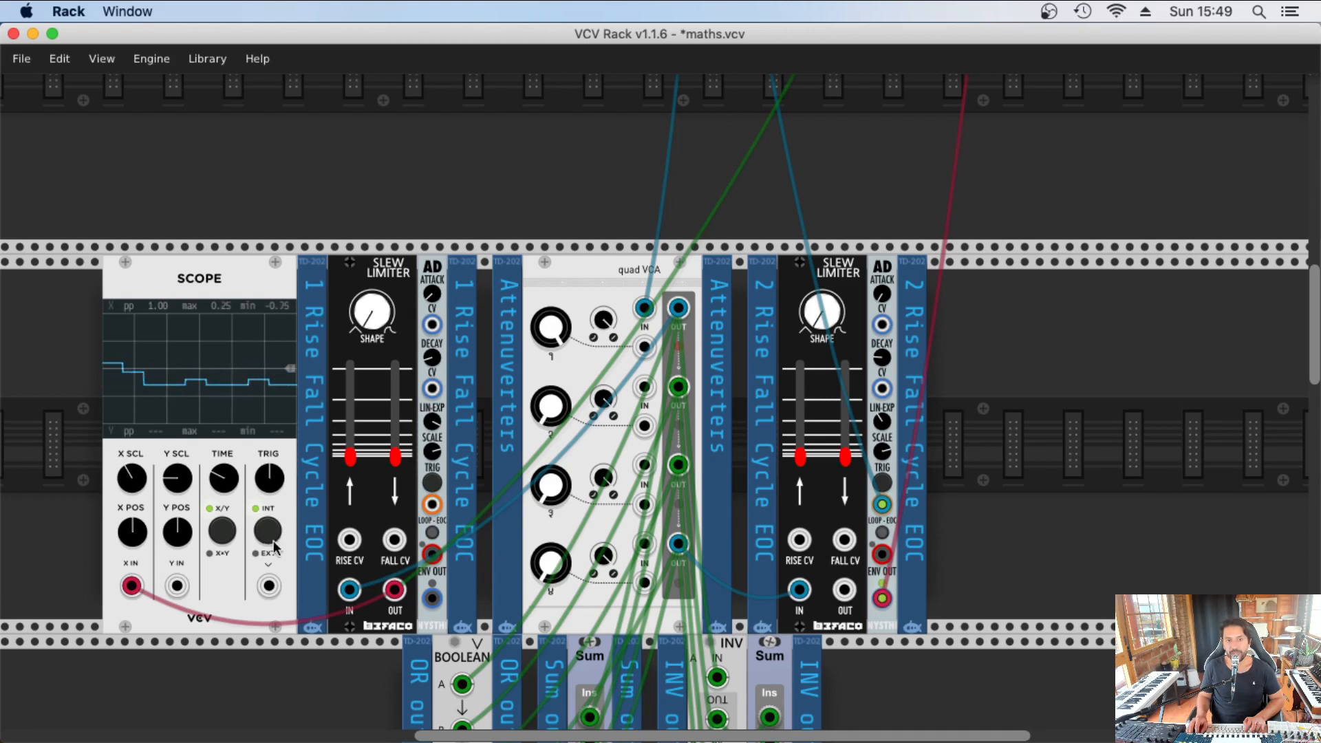
- Patch the left Slew Limiter's OUT into the Scope's Y IN above the X trace, and lengthen the limiter's rise time
drag(394, 590, 178, 587)
drag(175, 534, 172, 535)
drag(178, 479, 177, 475)
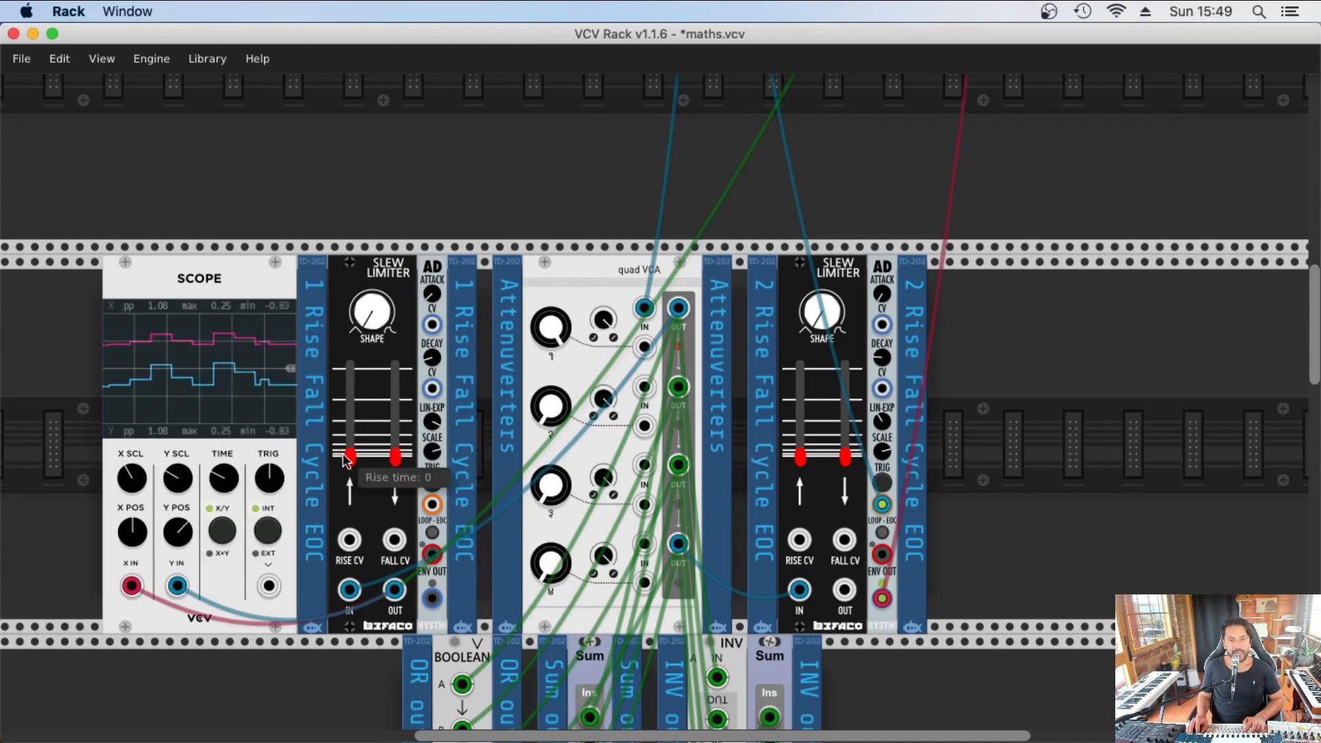
drag(351, 458, 350, 391)
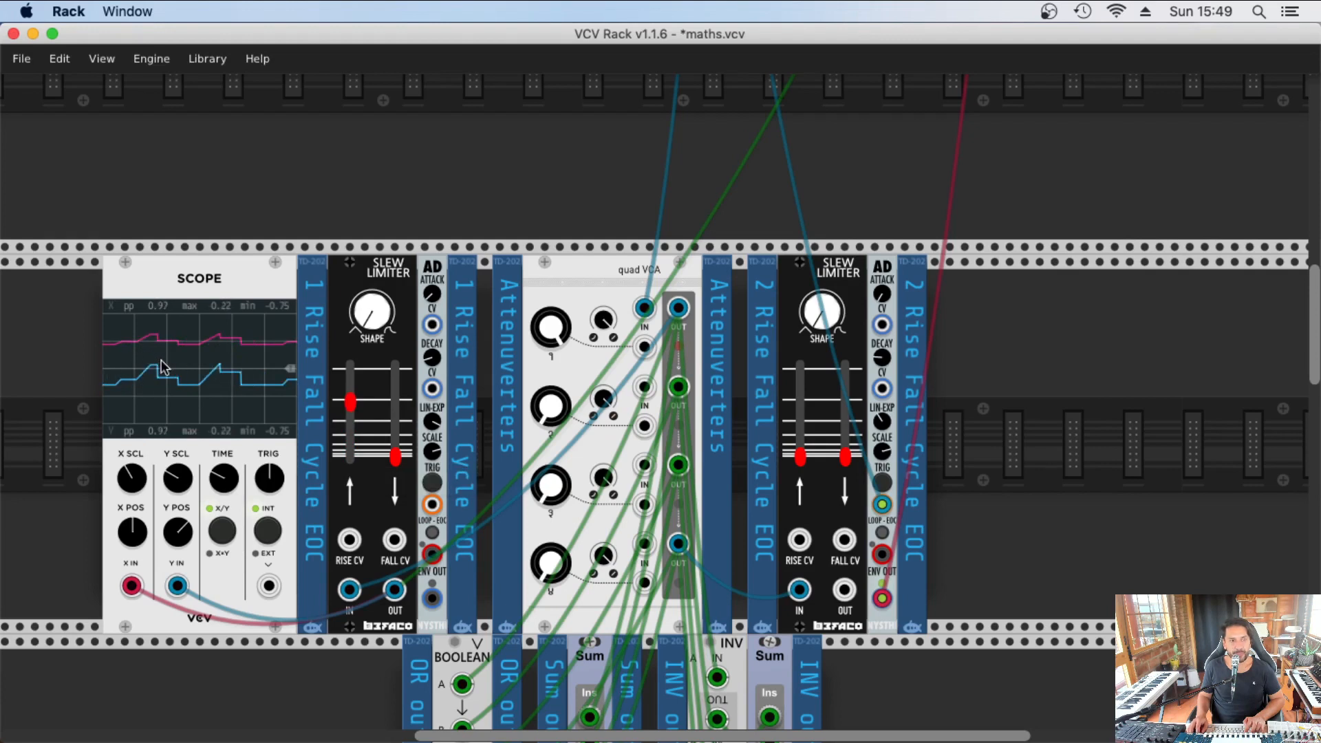
- Replace the Scope's X IN cable with one from NoteSeq16's V/OCT output to compare the unslewed sequence
drag(132, 586, 172, 578)
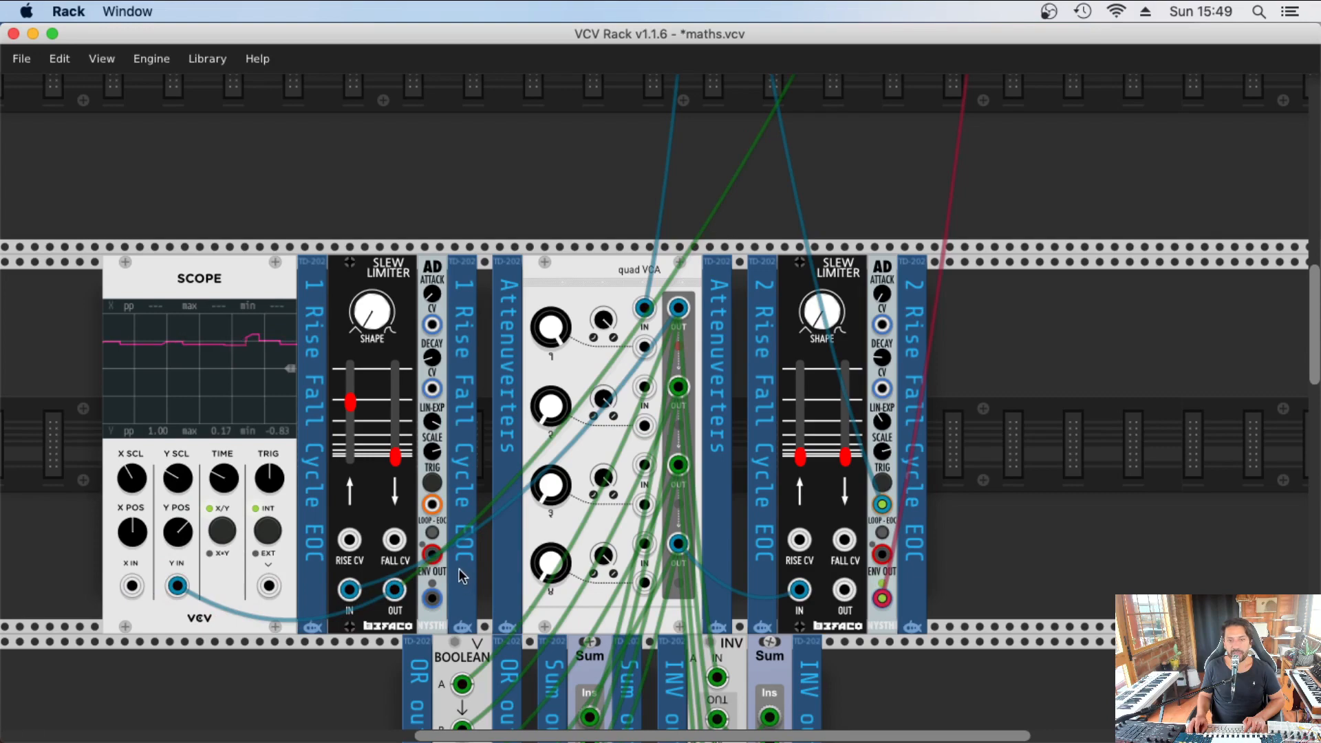
scroll(705, 432, up, 10)
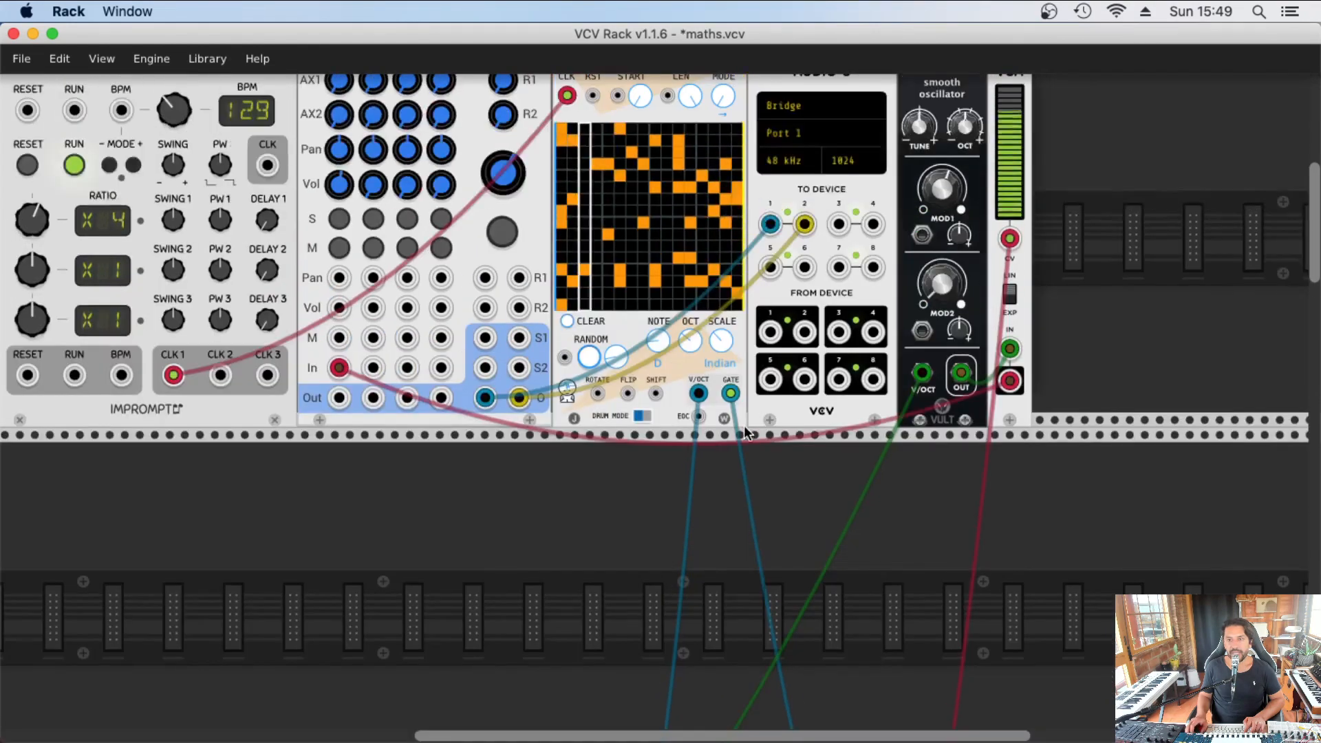
scroll(366, 669, down, 10)
drag(698, 396, 203, 487)
scroll(401, 572, up, 3)
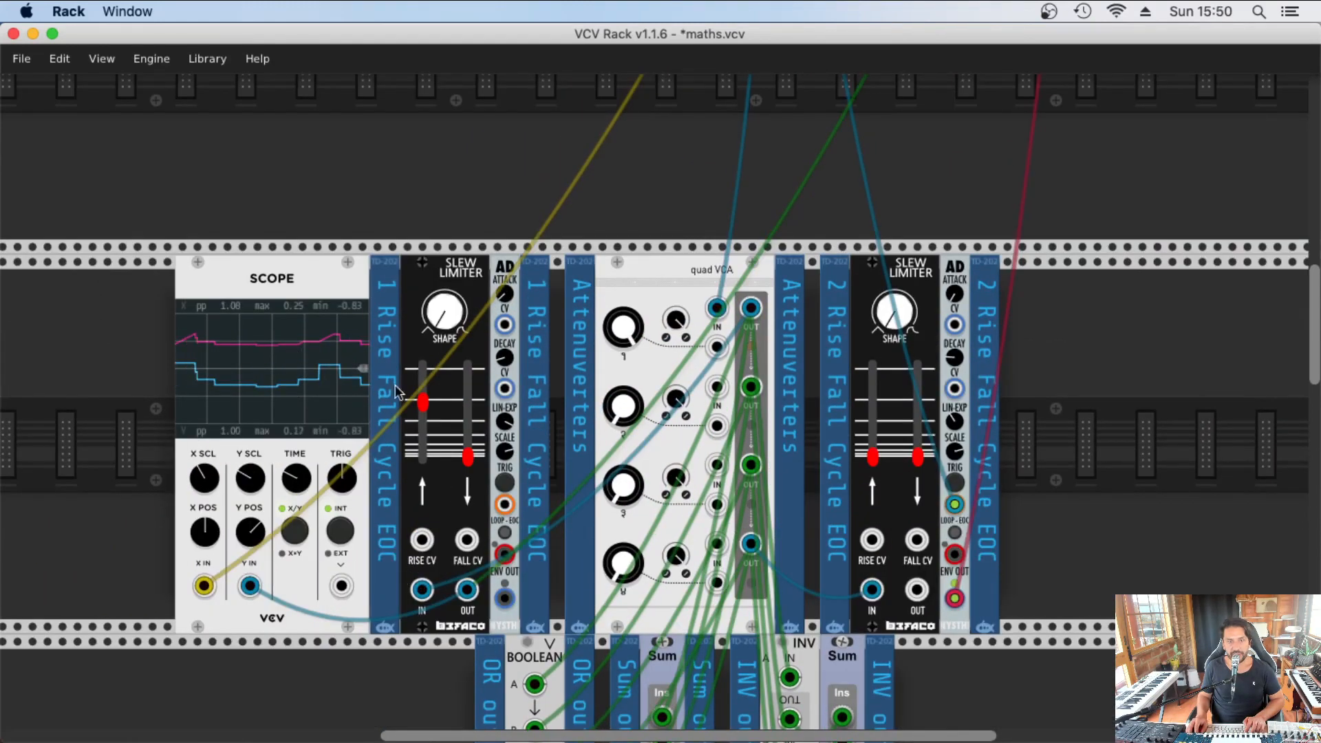
- Vary the left Slew Limiter's rise time, return it to 0, and lengthen its fall time while watching the Scope
drag(423, 401, 422, 410)
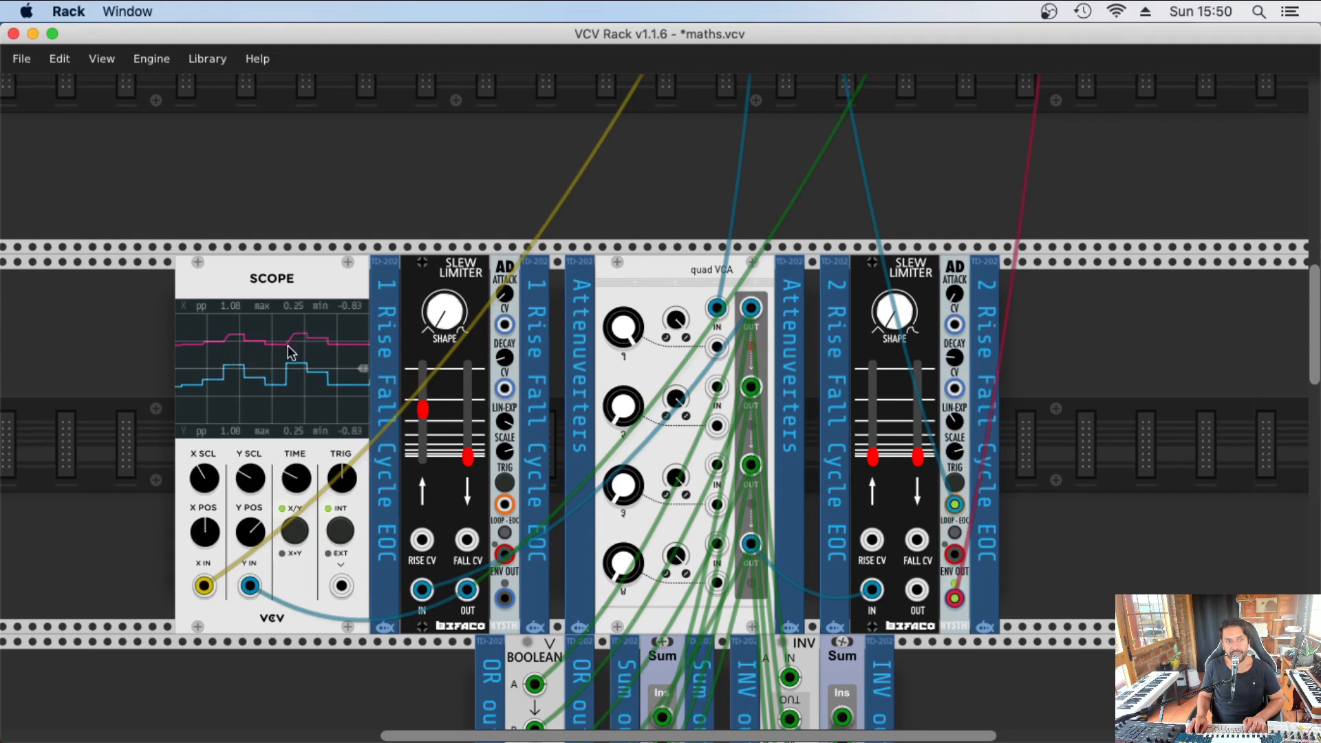
drag(468, 459, 468, 398)
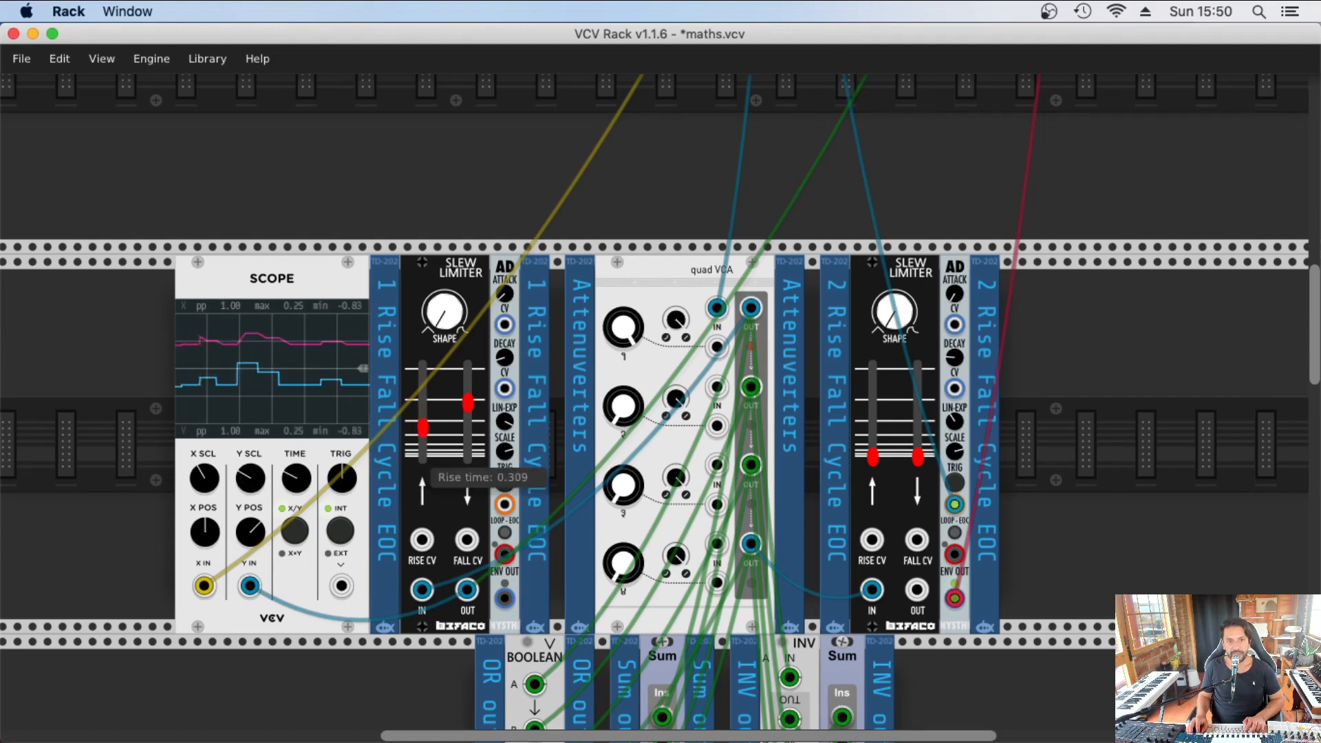
drag(423, 427, 423, 455)
drag(468, 402, 468, 400)
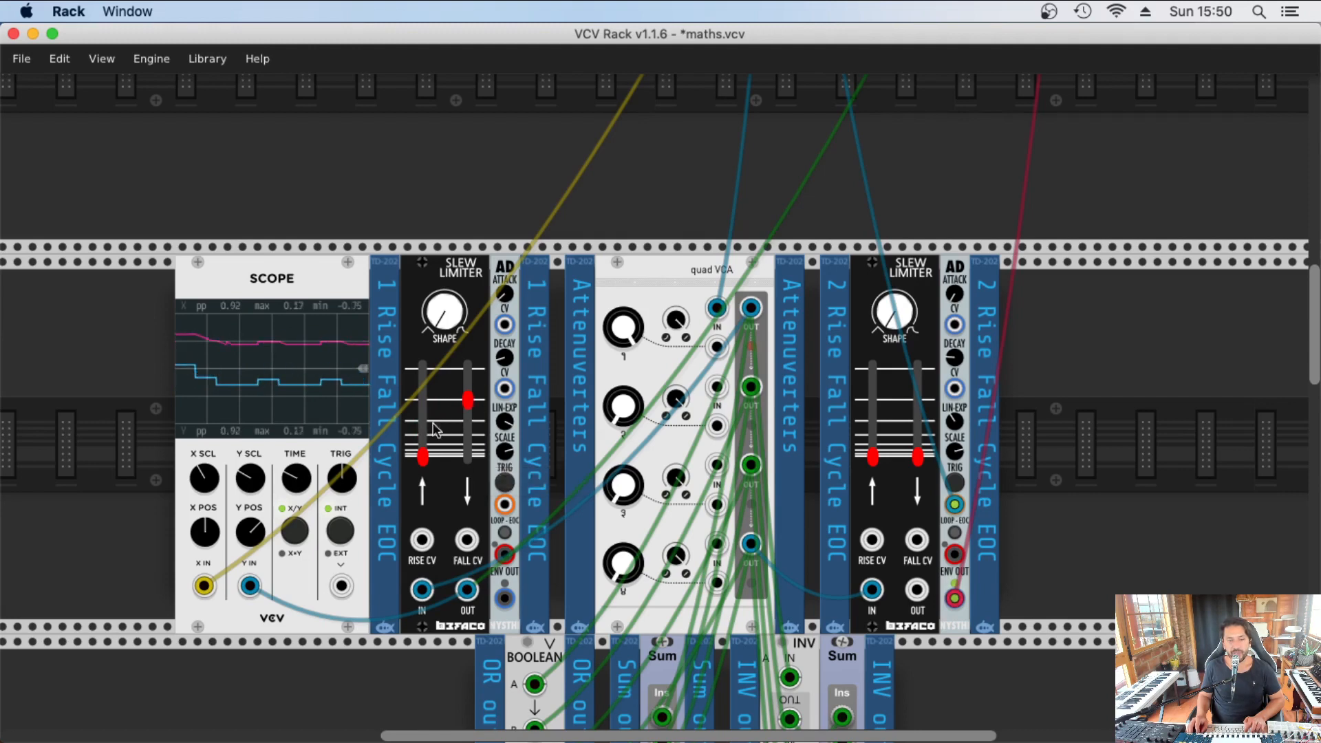
- Compare the Maths image's rise, fall and response curve knobs with the left Slew Limiter's controls
key(super+Tab)
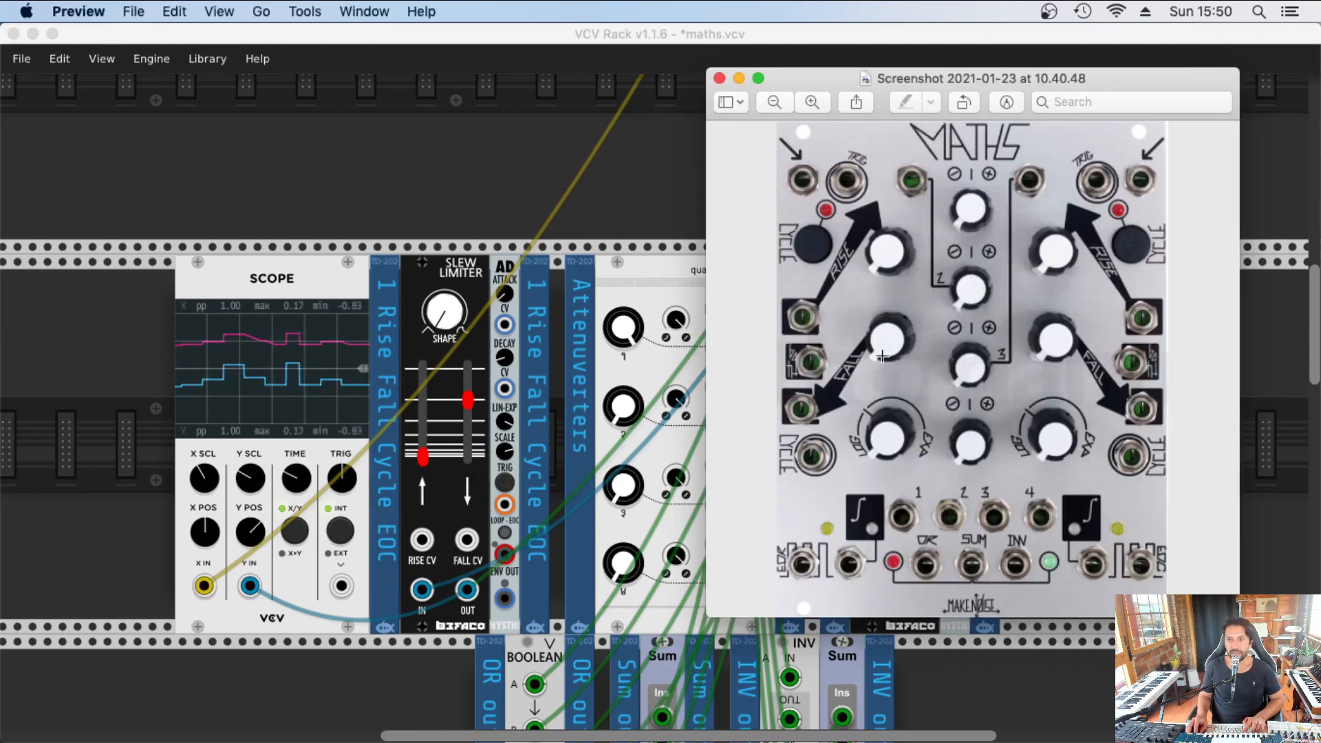
key(super+Tab)
key(super+Tab)
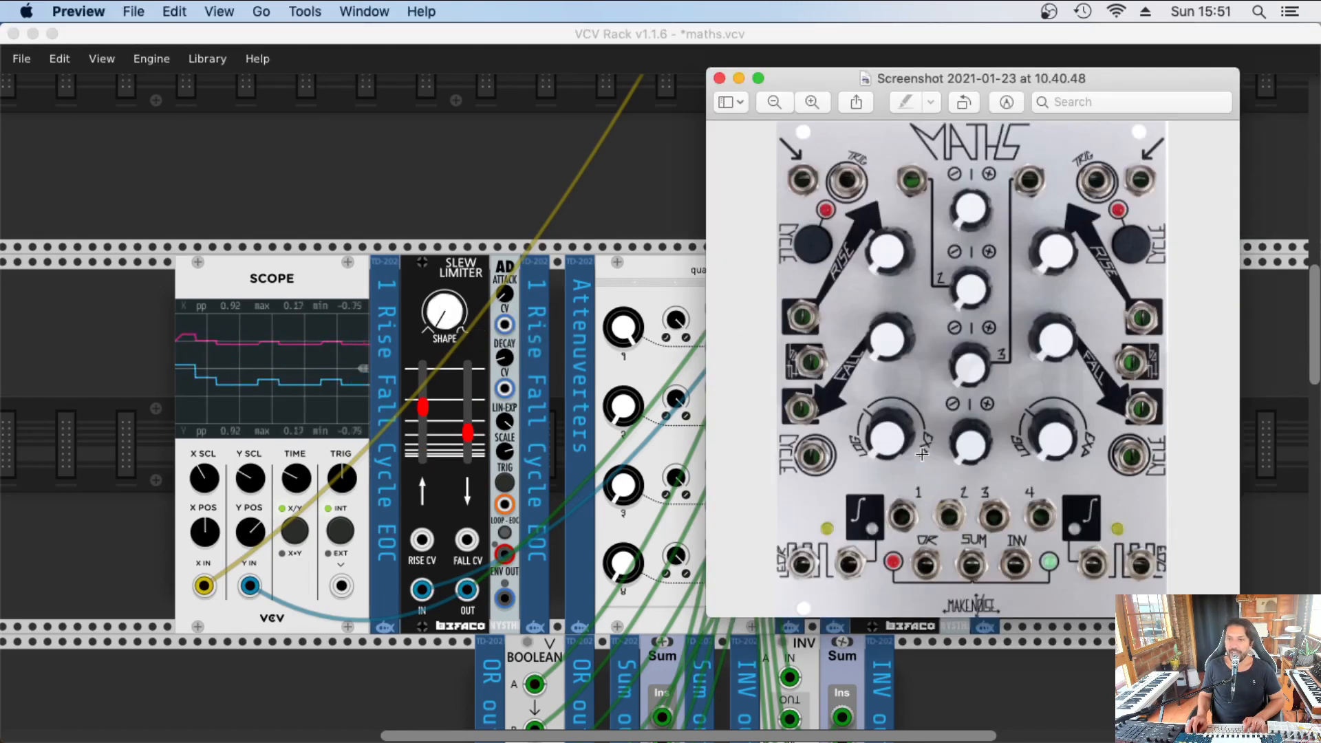
click(462, 281)
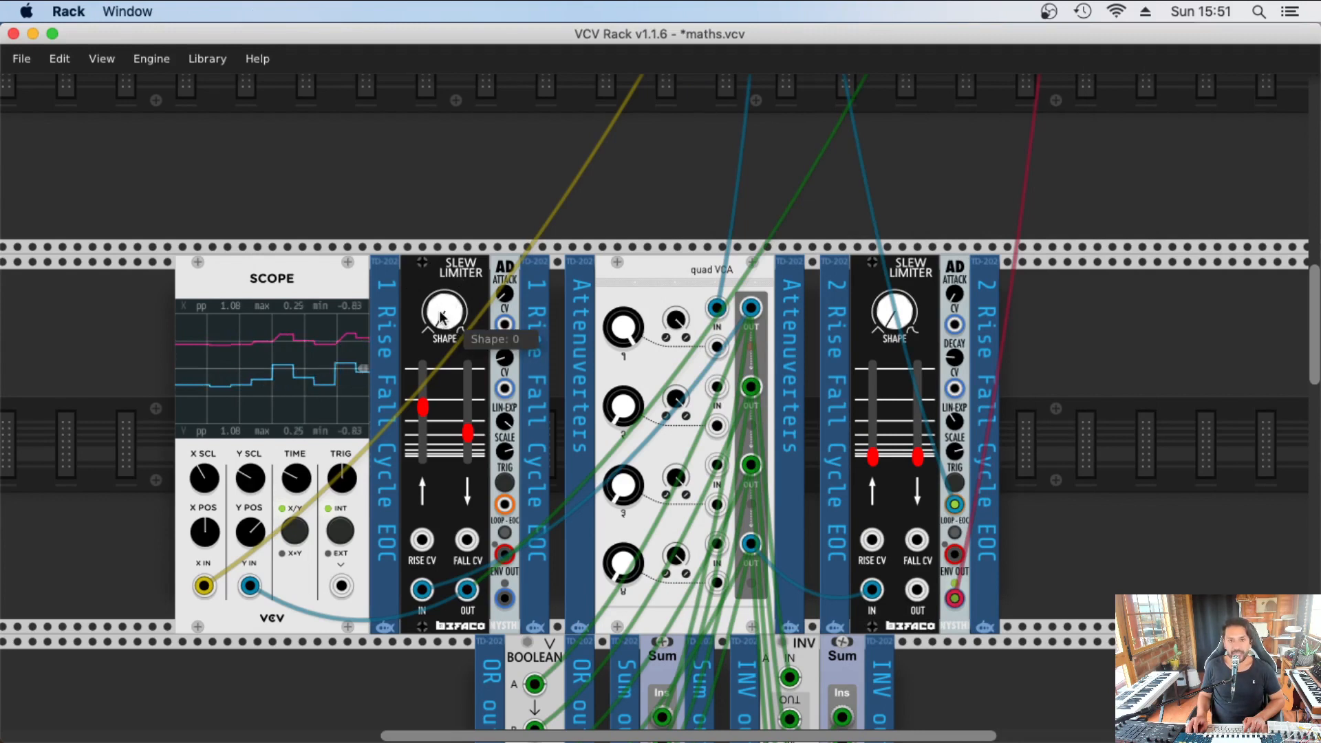
- Vary the left Slew Limiter's shape, rise time and fall time, and compare its rise and fall controls with the Maths image
drag(444, 313, 444, 272)
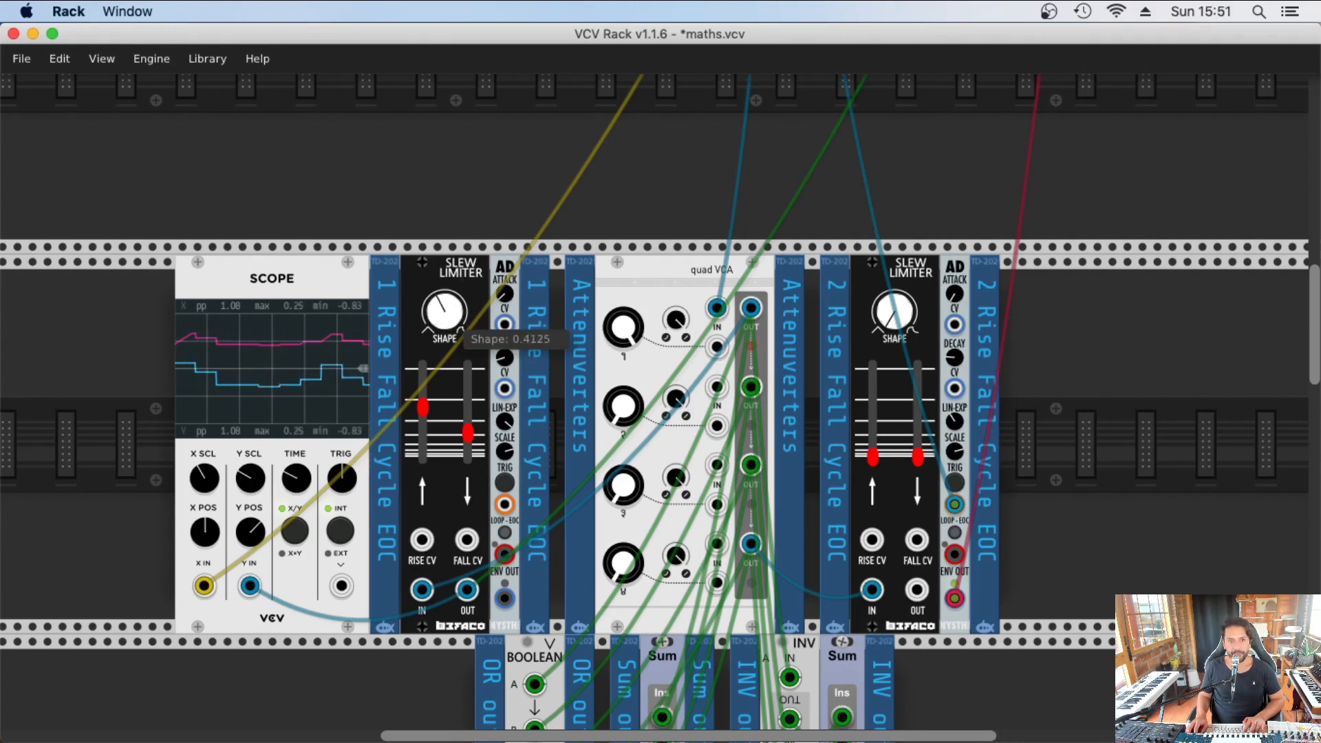
drag(465, 330, 439, 320)
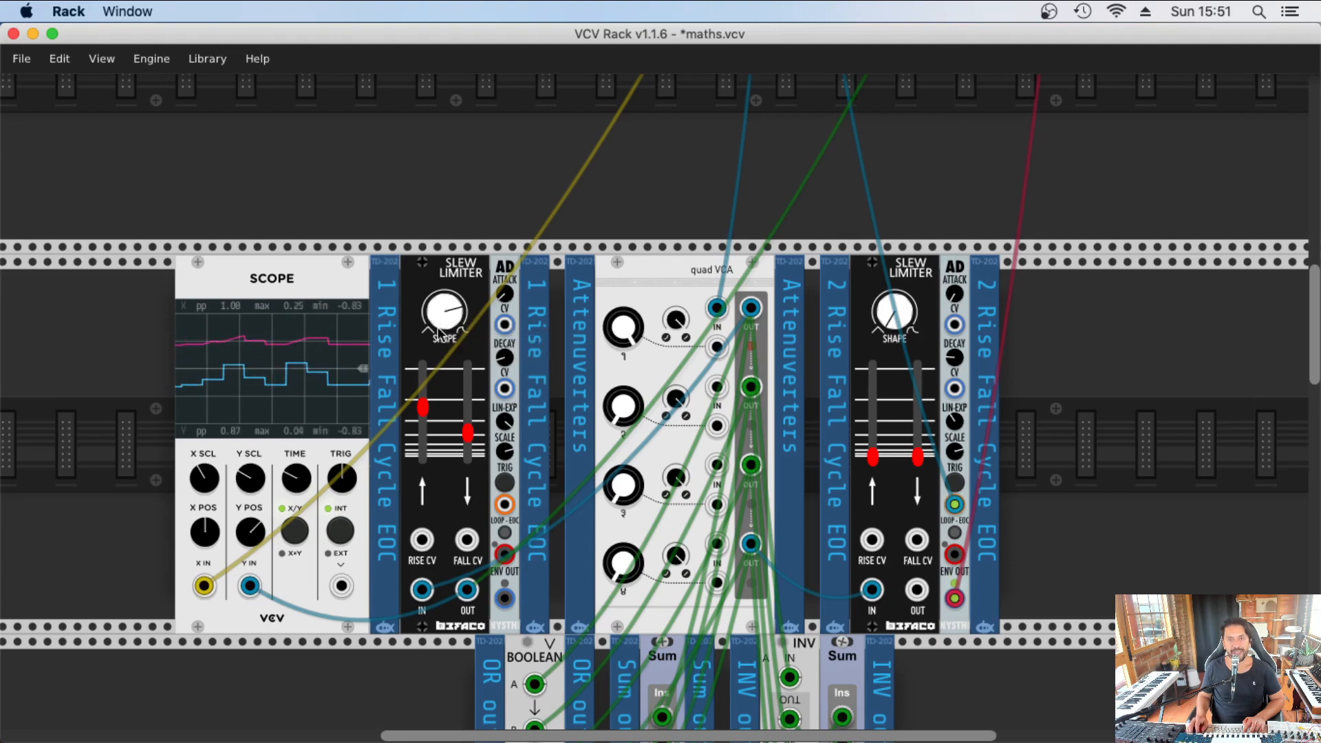
drag(423, 407, 468, 441)
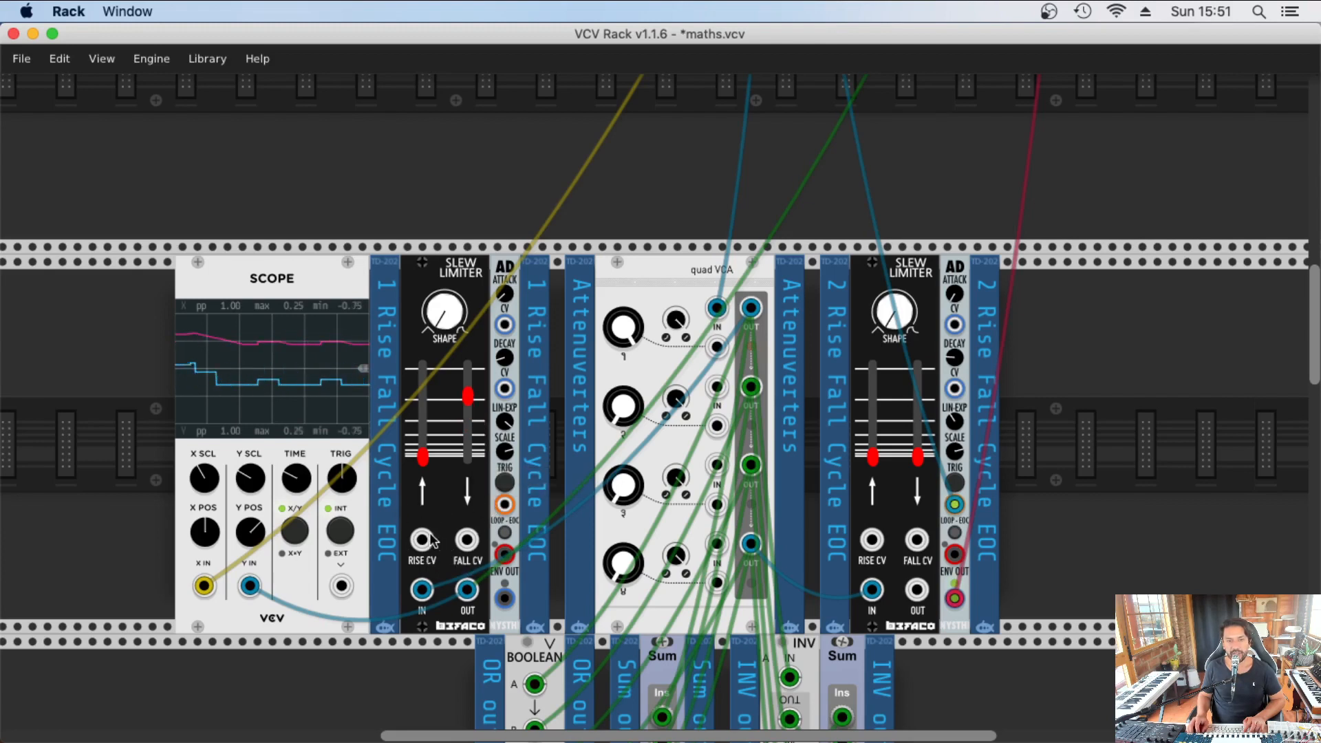
key(super+Tab)
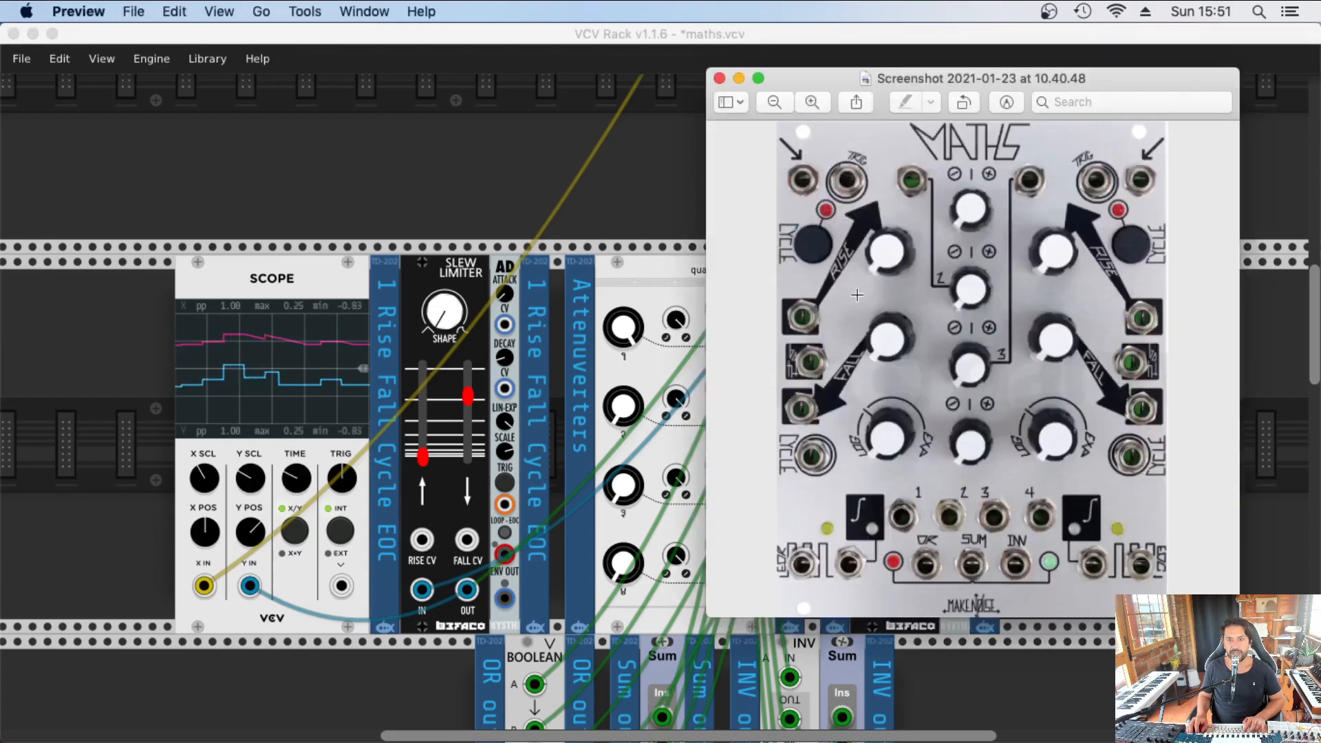
click(559, 314)
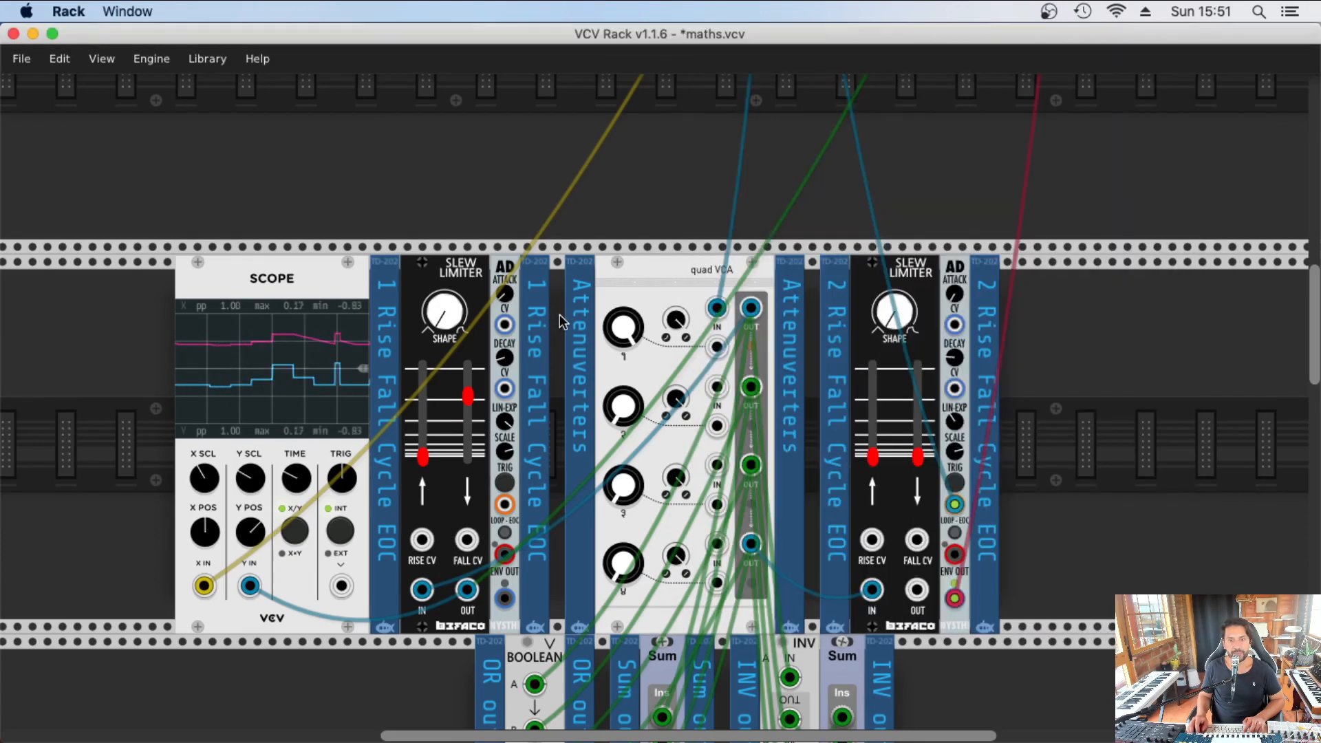
- Delete the Scope and remove the test patch cables from the quad VCA, Slew Limiters and AD modules, keeping the internal Maths wiring
scroll(440, 358, up, 10)
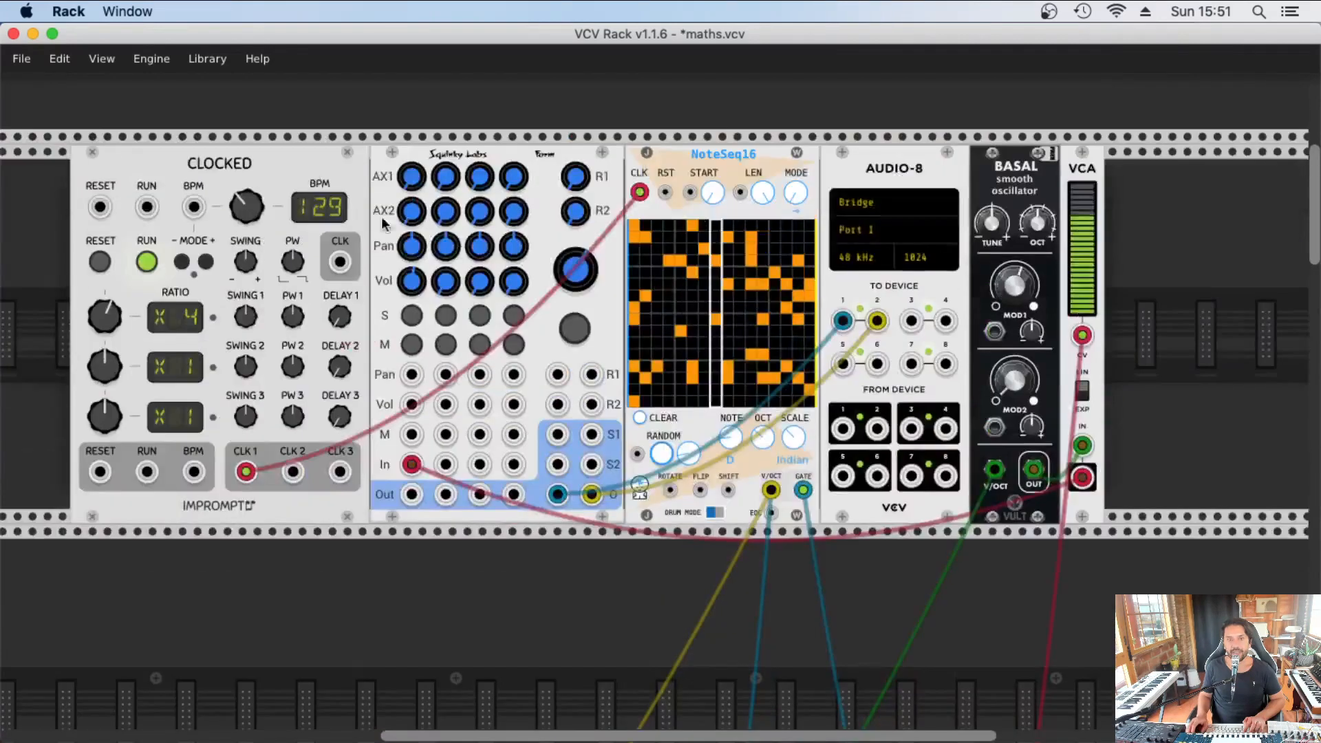
scroll(575, 333, down, 10)
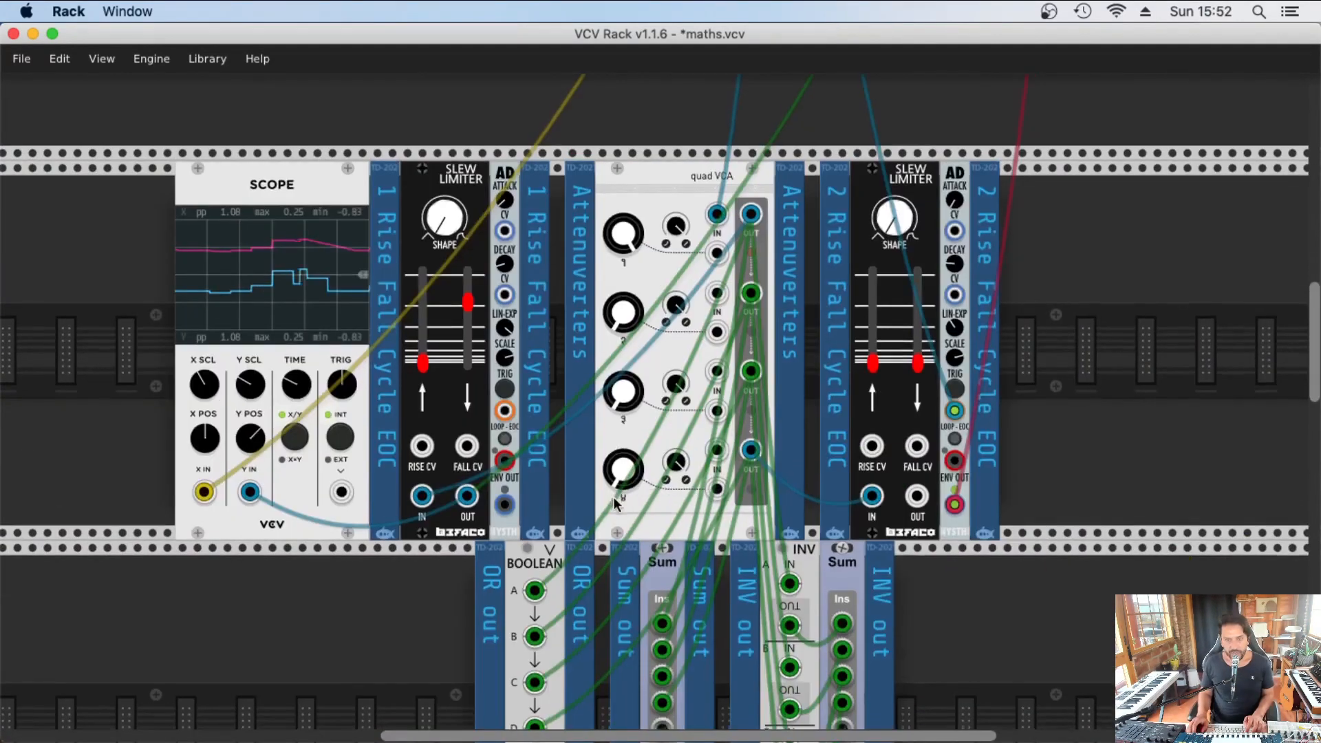
right_click(257, 129)
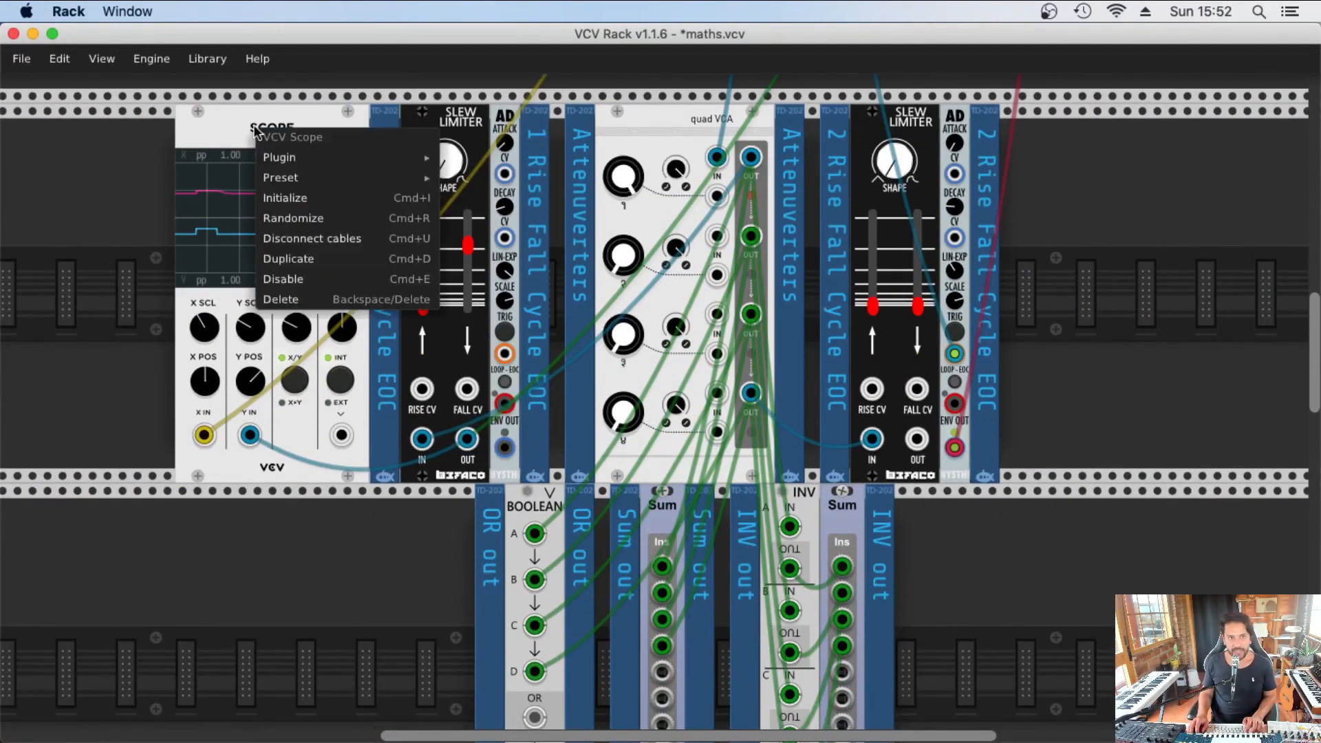
click(306, 301)
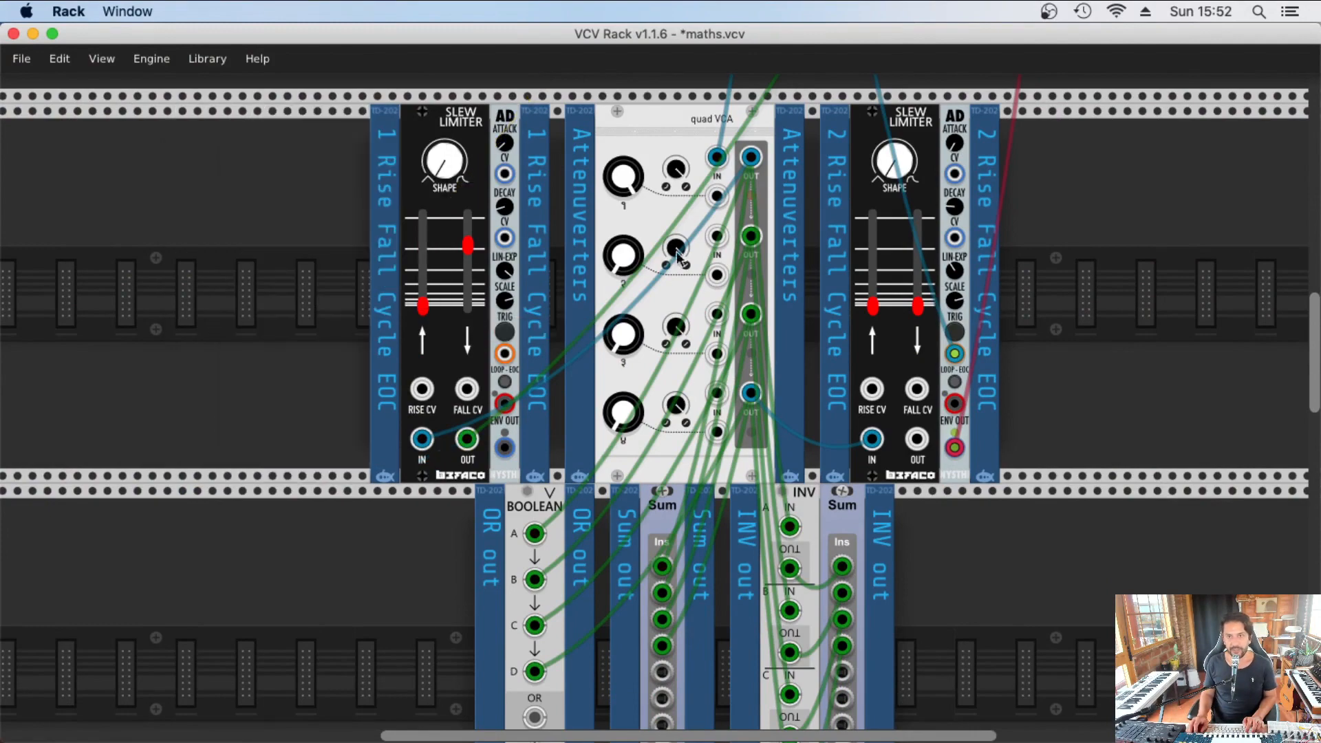
scroll(564, 396, down, 2)
scroll(568, 400, down, 5)
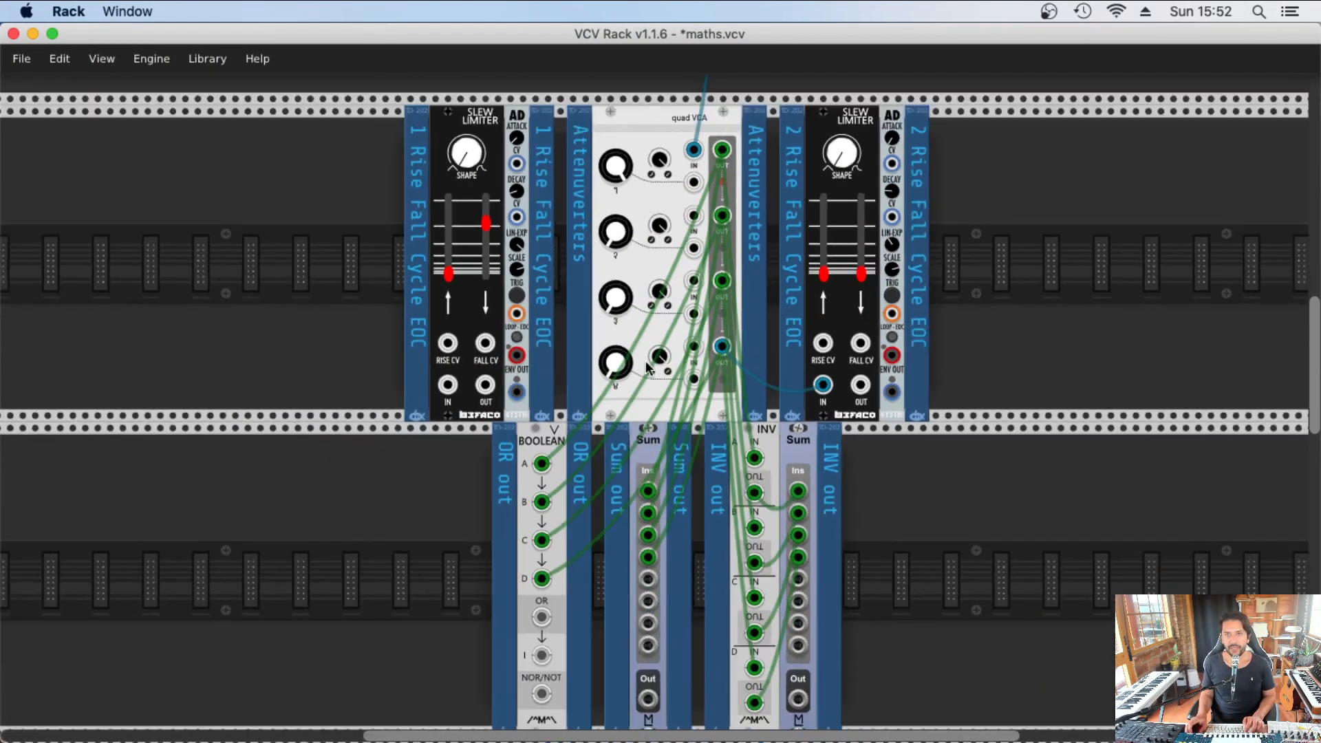
scroll(697, 316, up, 1)
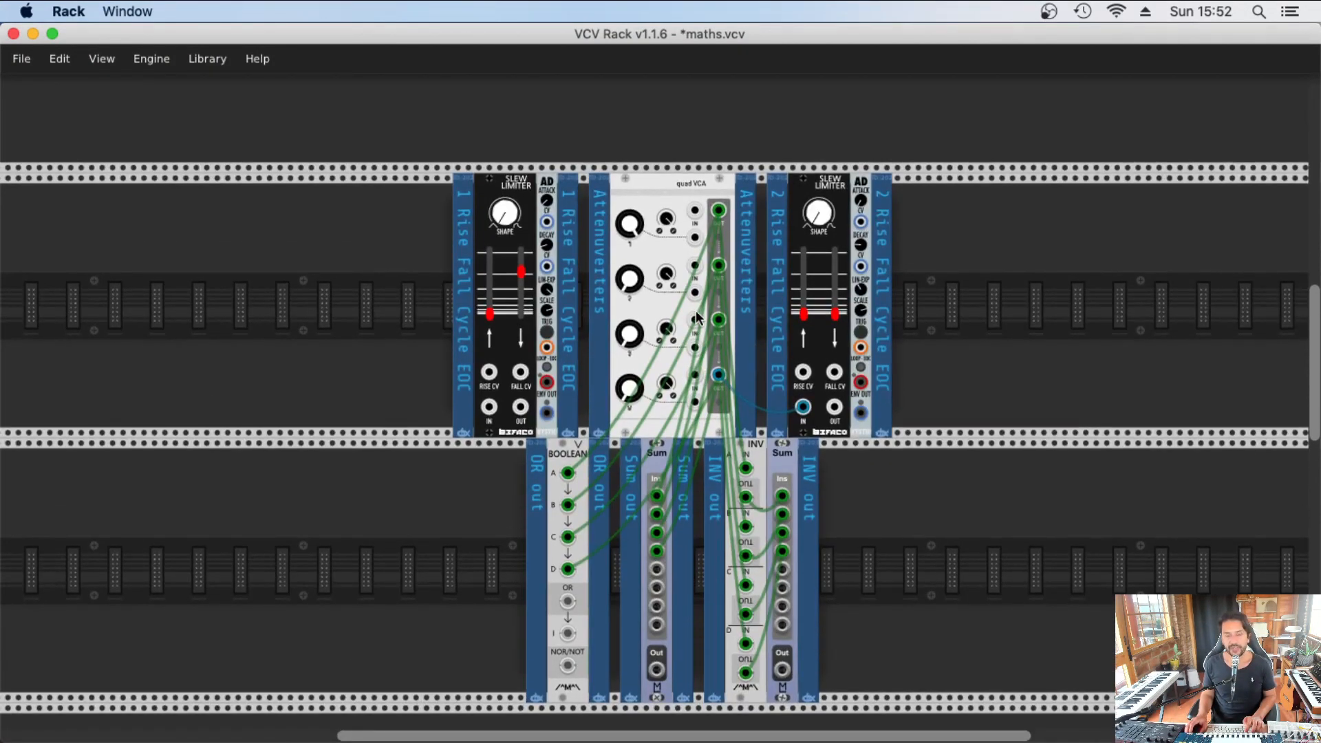